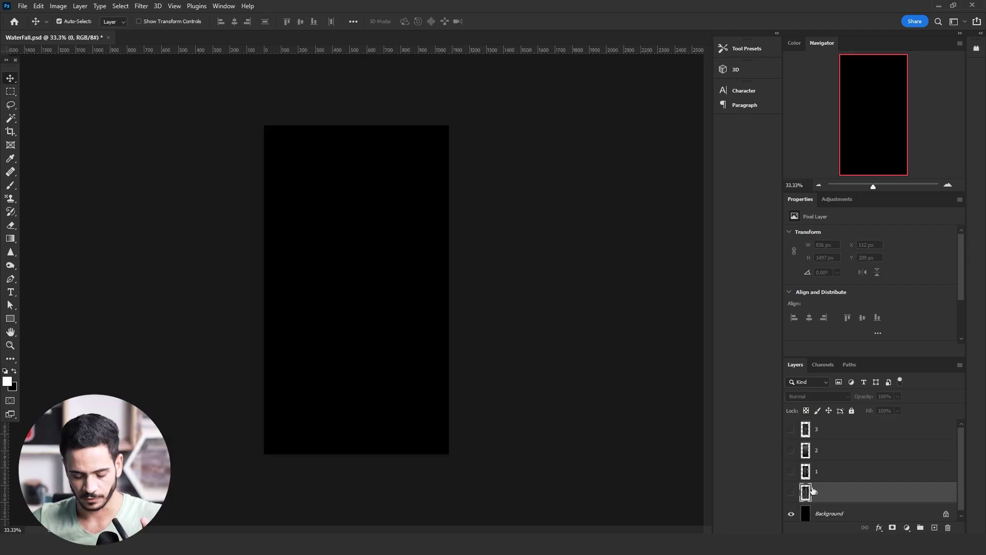
# - Add a new layer directly above the Background and fill it with black using the Paint Bucket tool
pyautogui.click(933, 527)
pyautogui.rightClick(10, 238)
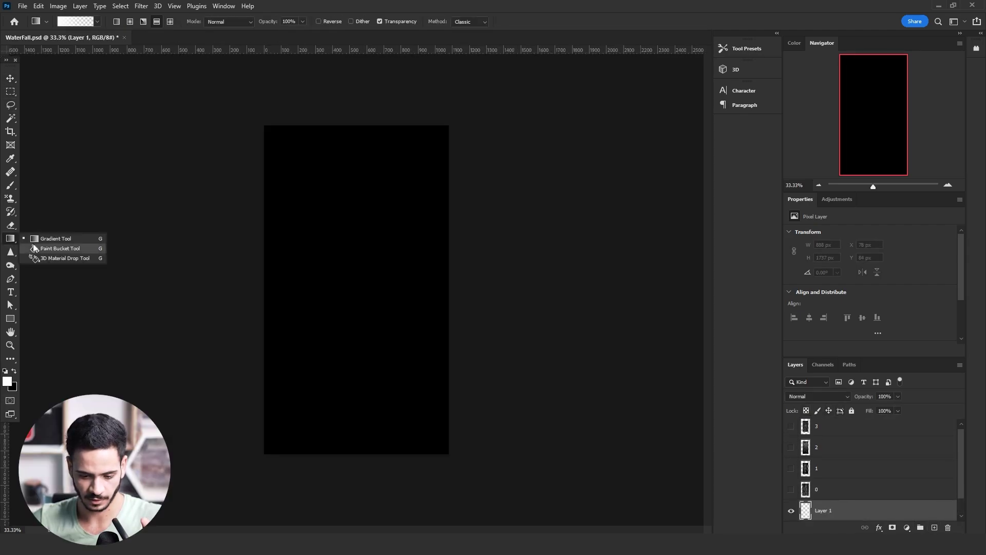
pyautogui.click(38, 248)
pyautogui.click(14, 371)
pyautogui.click(354, 278)
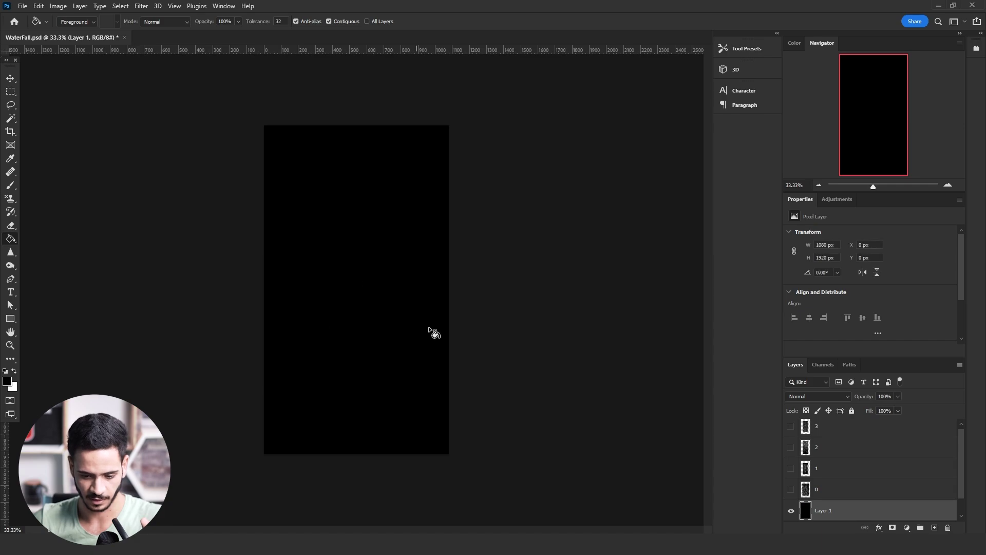
# - Apply the Mezzotint filter to the black layer with the Coarse Dots type
pyautogui.click(141, 6)
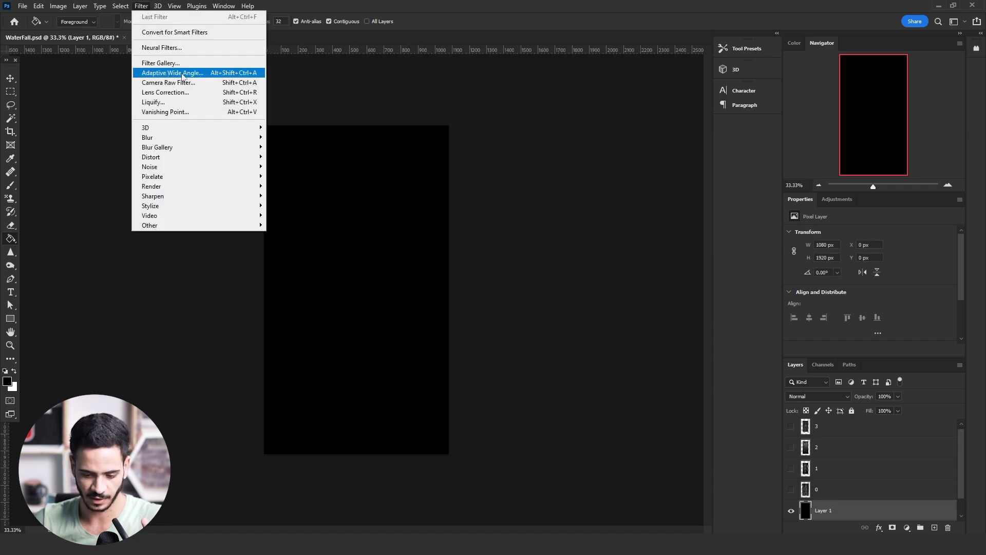
pyautogui.moveTo(247, 177)
pyautogui.click(302, 216)
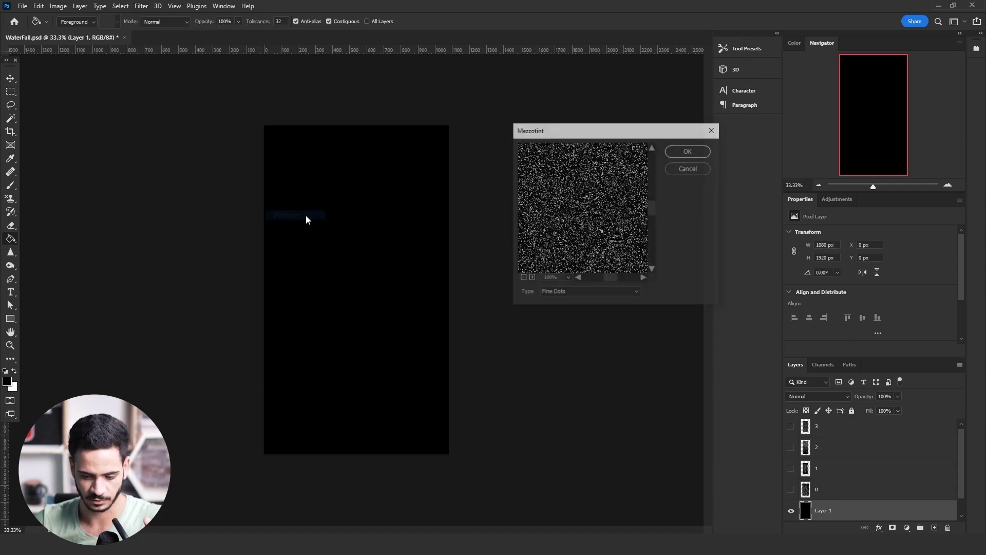
pyautogui.click(555, 293)
pyautogui.click(570, 328)
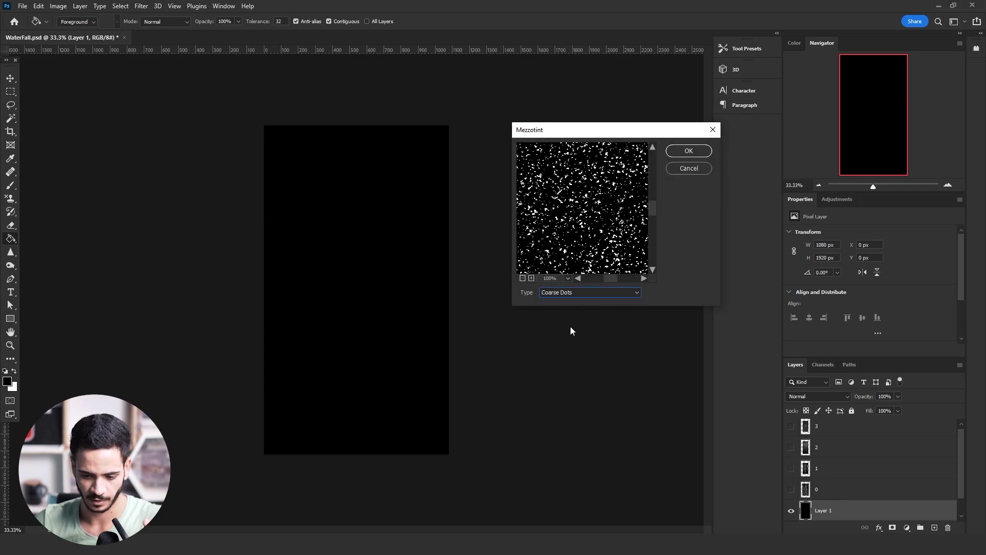
pyautogui.click(689, 151)
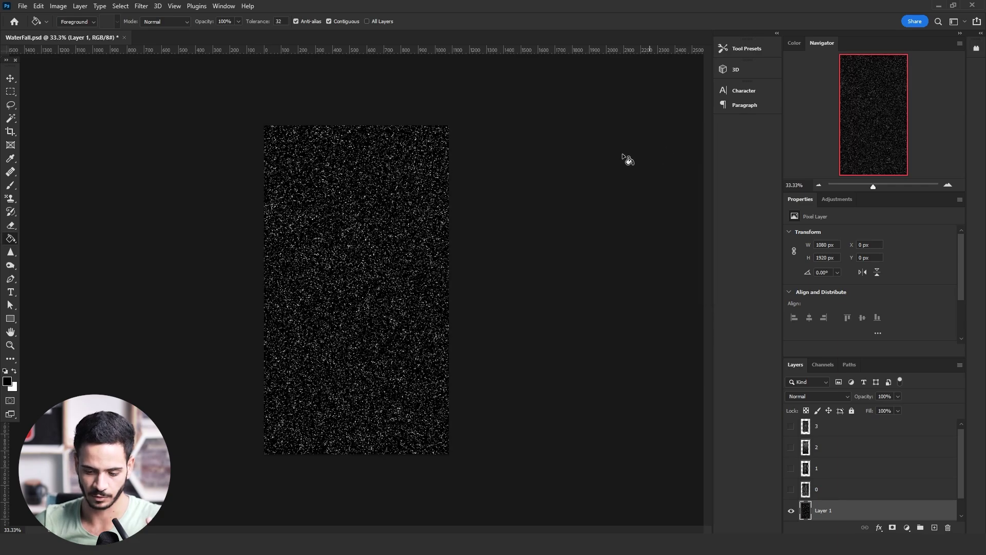
# - Soften the dots with a Gaussian Blur of 2 pixels radius
pyautogui.click(145, 9)
pyautogui.moveTo(198, 132)
pyautogui.click(295, 176)
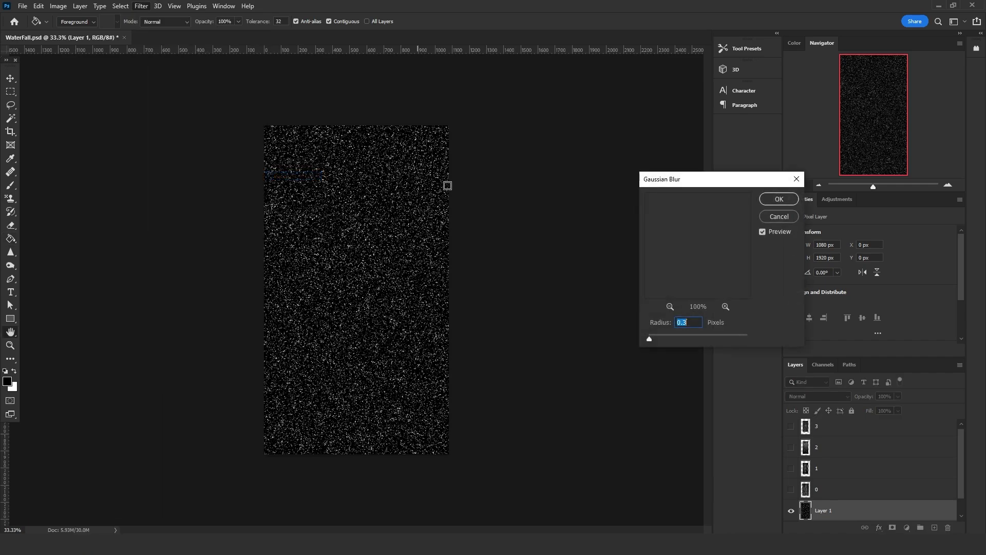
pyautogui.write('2')
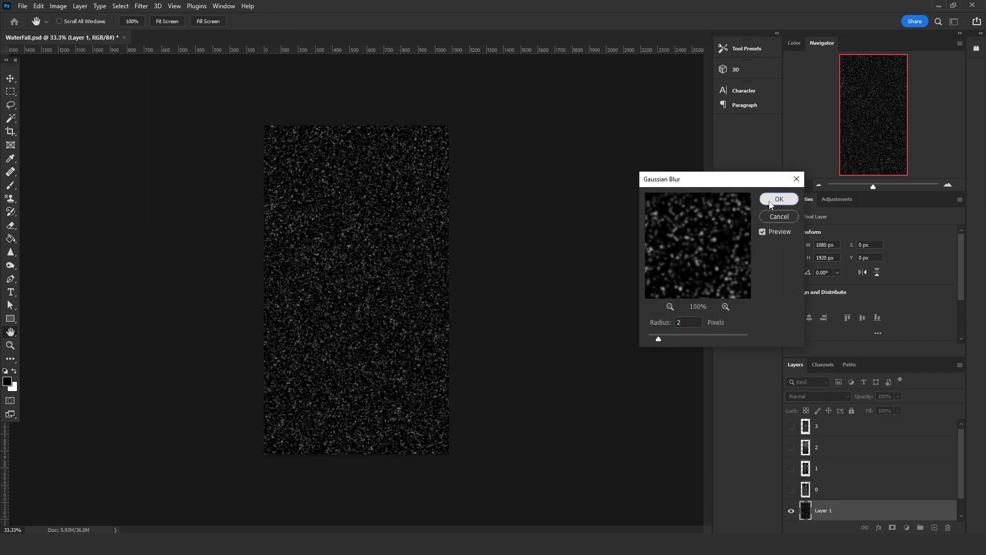
pyautogui.click(770, 200)
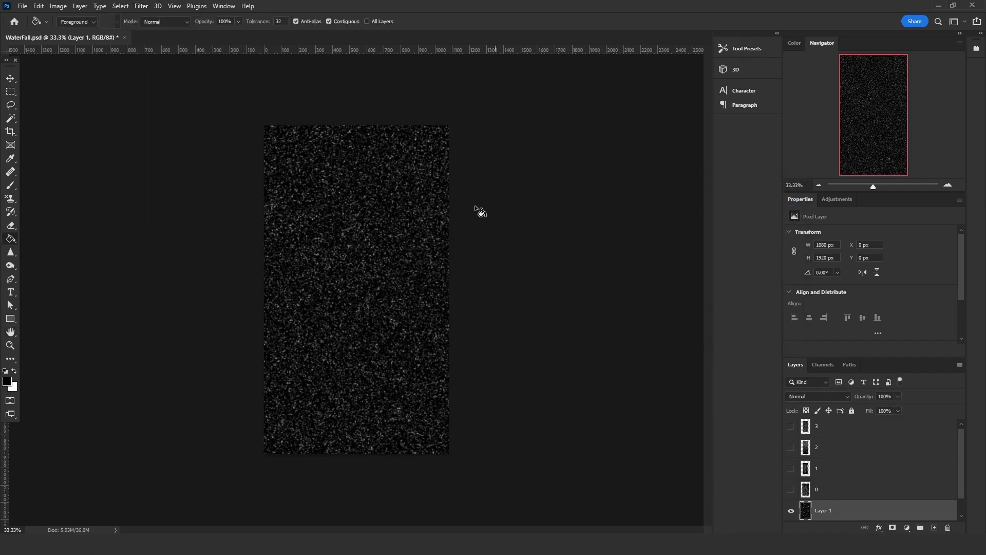
# - Start a Path Blur on the dotted layer, point its path straight down from the canvas centre, and turn off Centered Blur
pyautogui.click(141, 6)
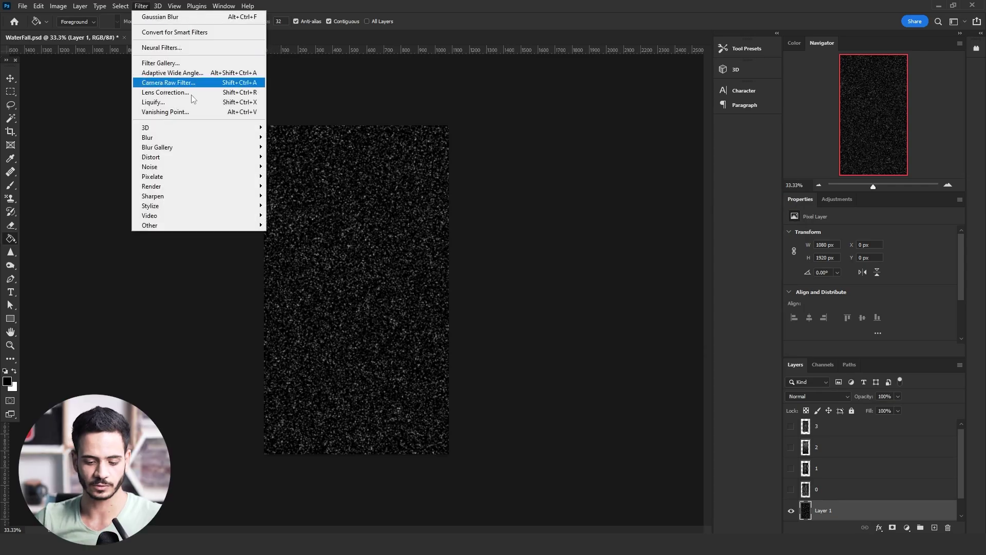
pyautogui.moveTo(216, 148)
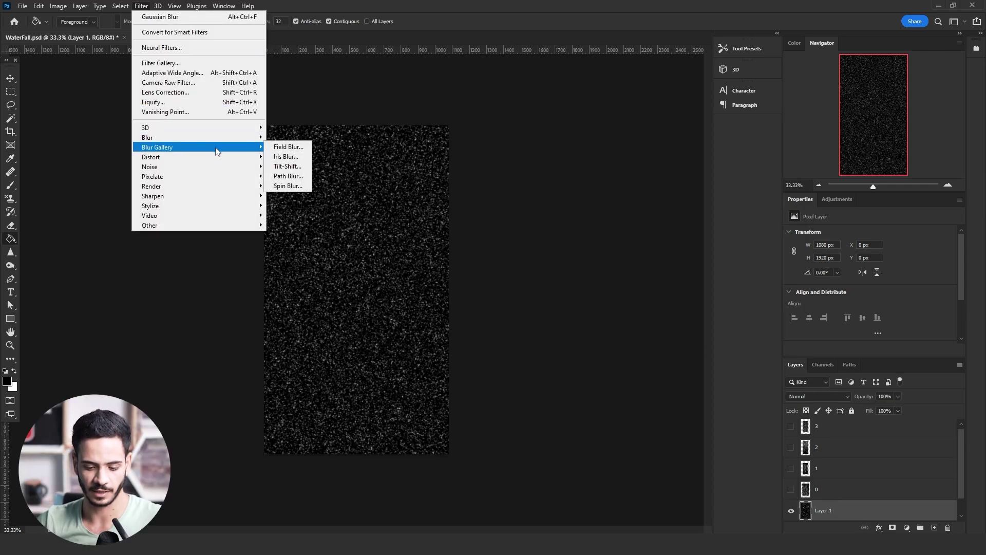
pyautogui.click(288, 176)
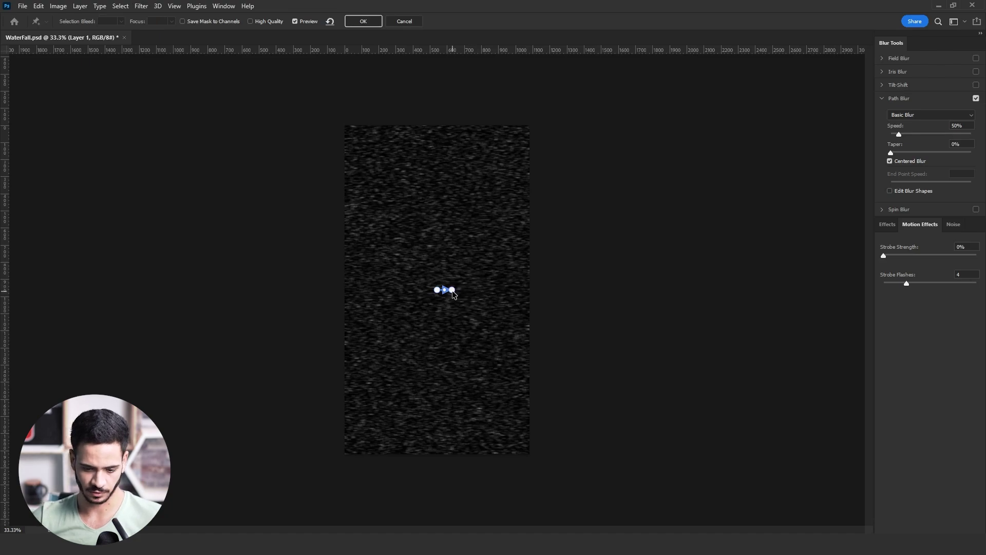
pyautogui.moveTo(453, 291); pyautogui.dragTo(439, 424)
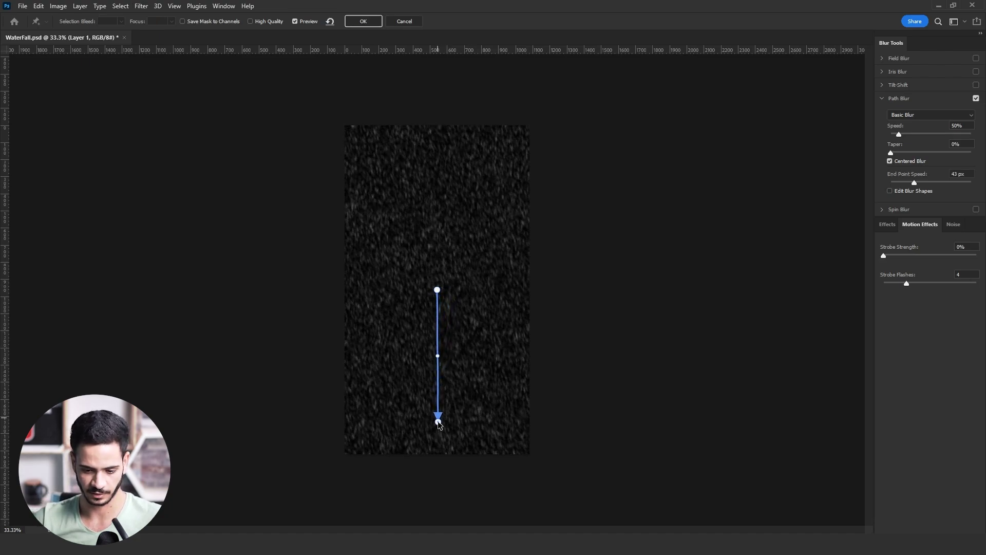
pyautogui.click(890, 162)
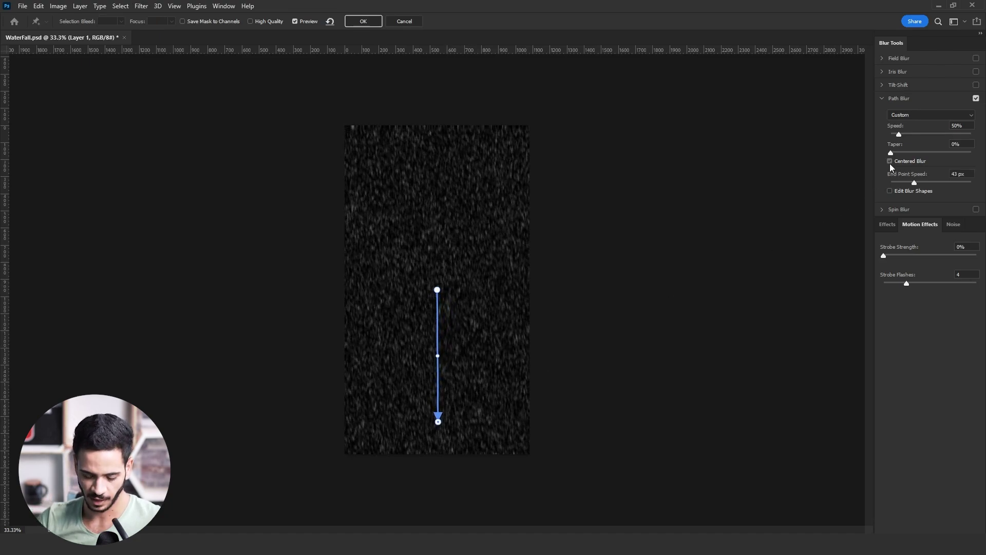
# - Raise the Path Blur speed to about 390% with some taper, keep strobe strength at 0%, and apply the blur
pyautogui.moveTo(899, 134)
pyautogui.mouseDown()
pyautogui.moveTo(929, 137)
pyautogui.moveTo(904, 154)
pyautogui.moveTo(932, 134)
pyautogui.mouseUp()
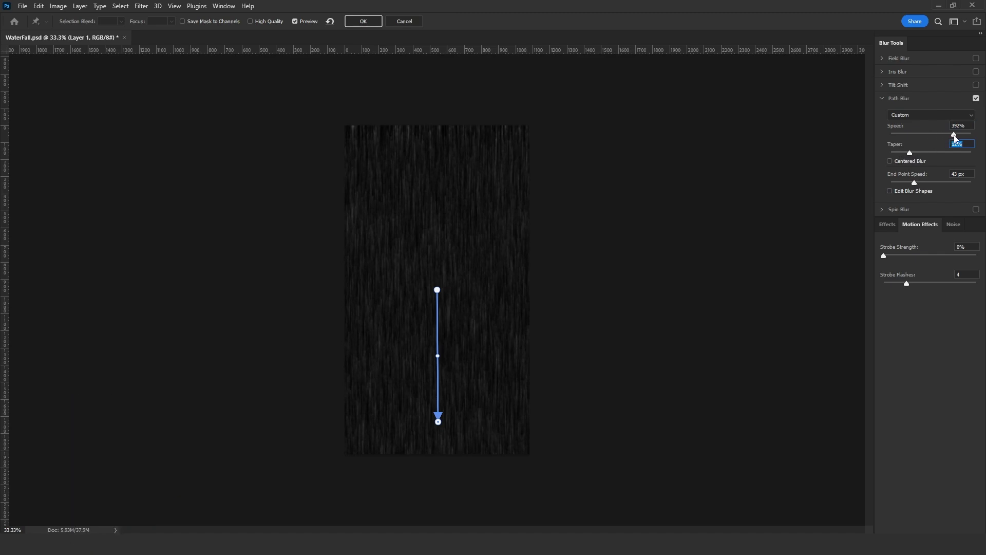
pyautogui.moveTo(951, 138); pyautogui.dragTo(949, 135)
pyautogui.moveTo(889, 255); pyautogui.dragTo(885, 256)
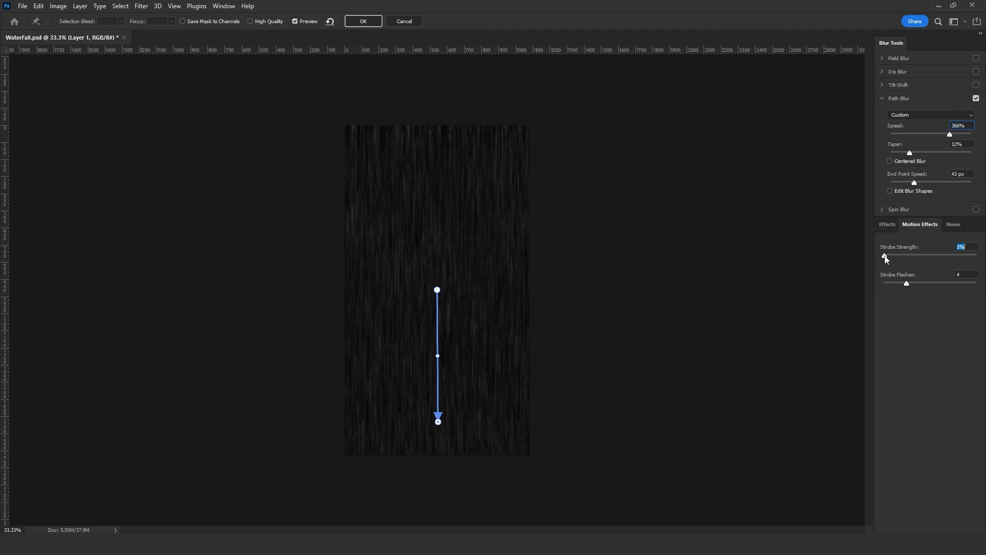
pyautogui.click(363, 22)
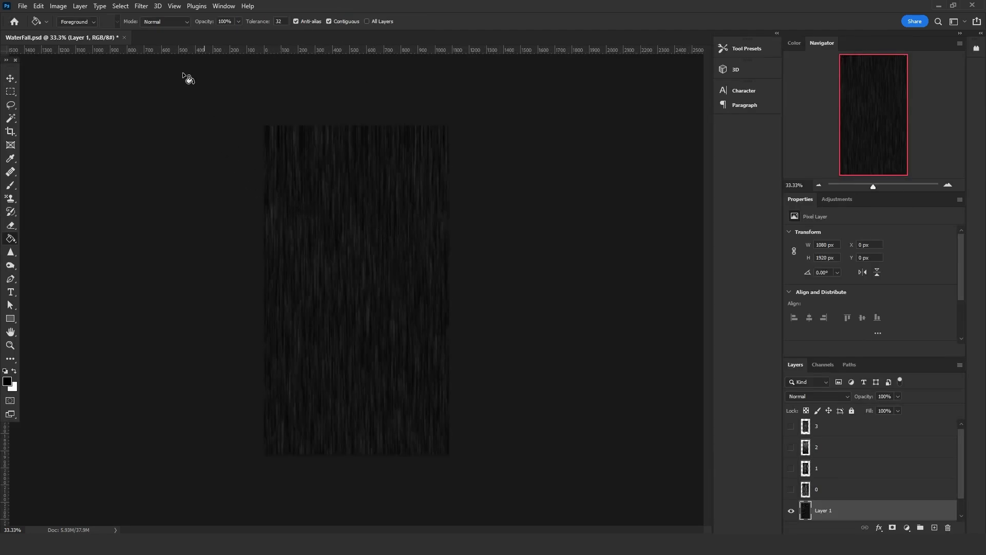
# - Choose the Glass distortion in the Filter Gallery, with the preview fitted to show the whole image
pyautogui.click(141, 7)
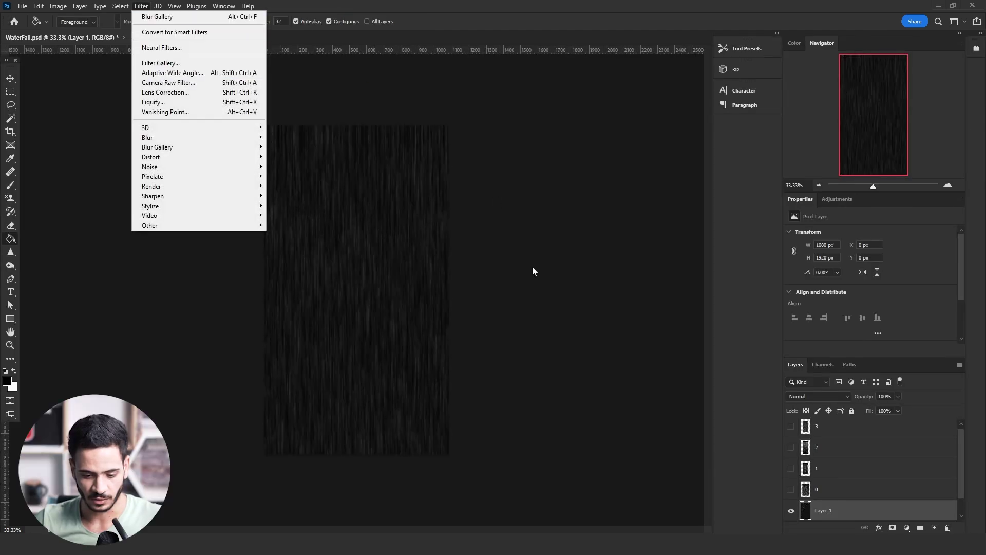
pyautogui.click(201, 65)
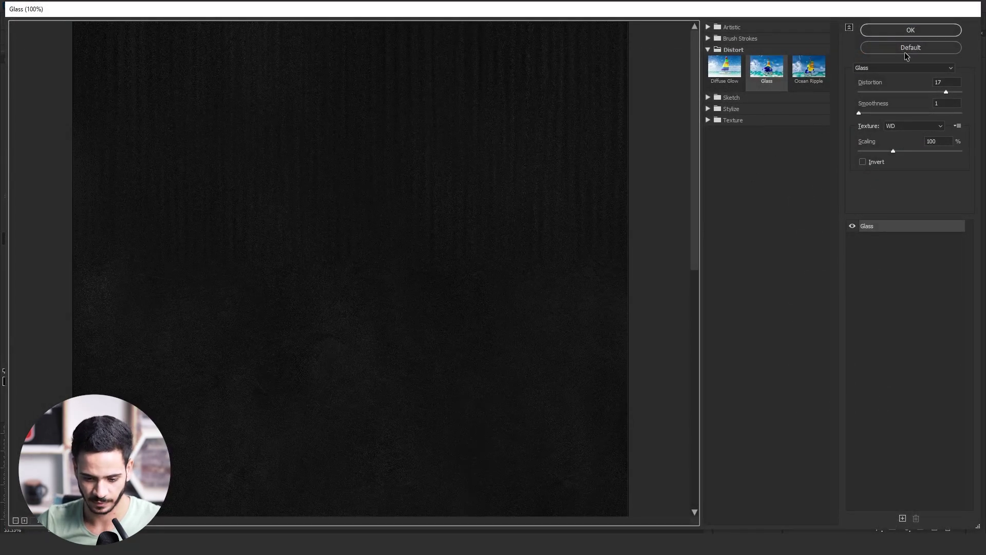
pyautogui.click(44, 520)
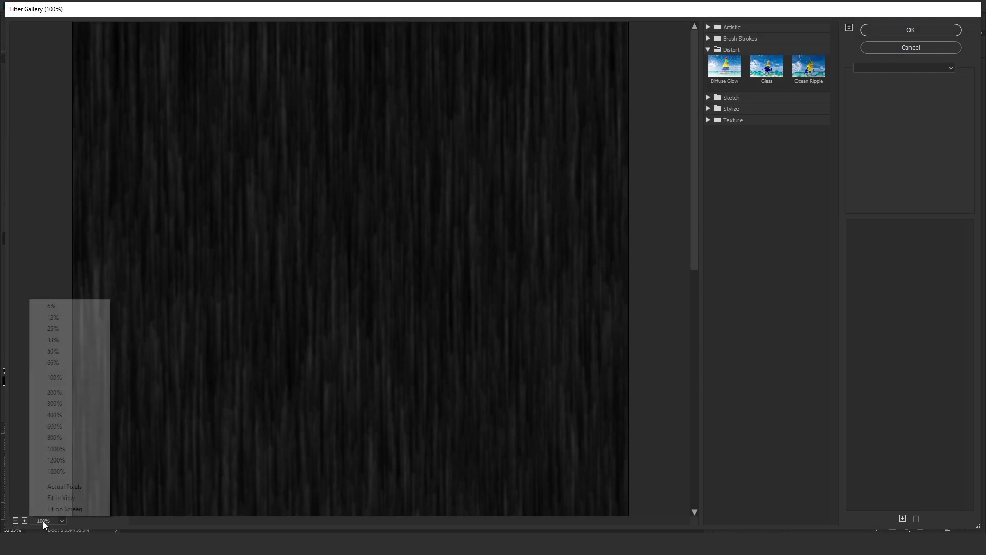
pyautogui.click(61, 497)
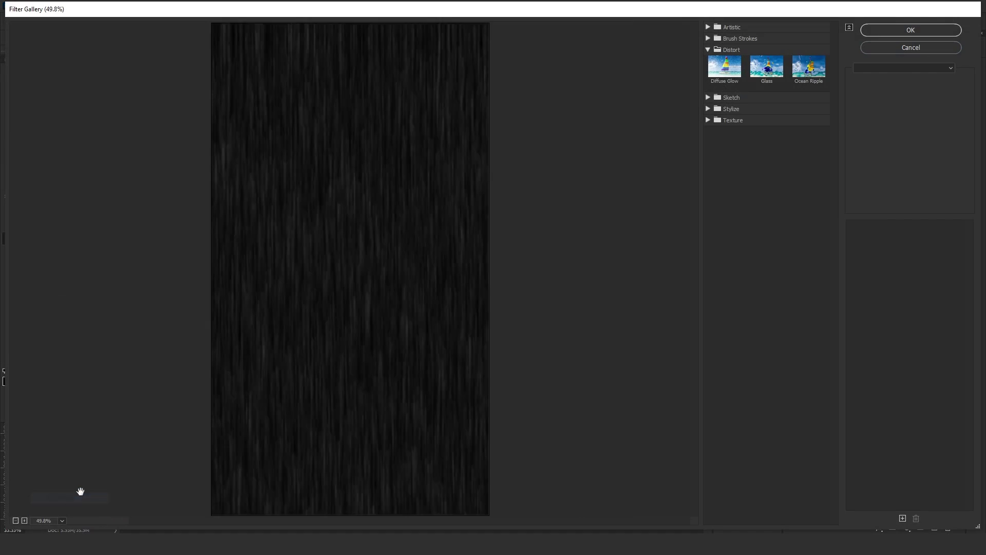
pyautogui.click(761, 78)
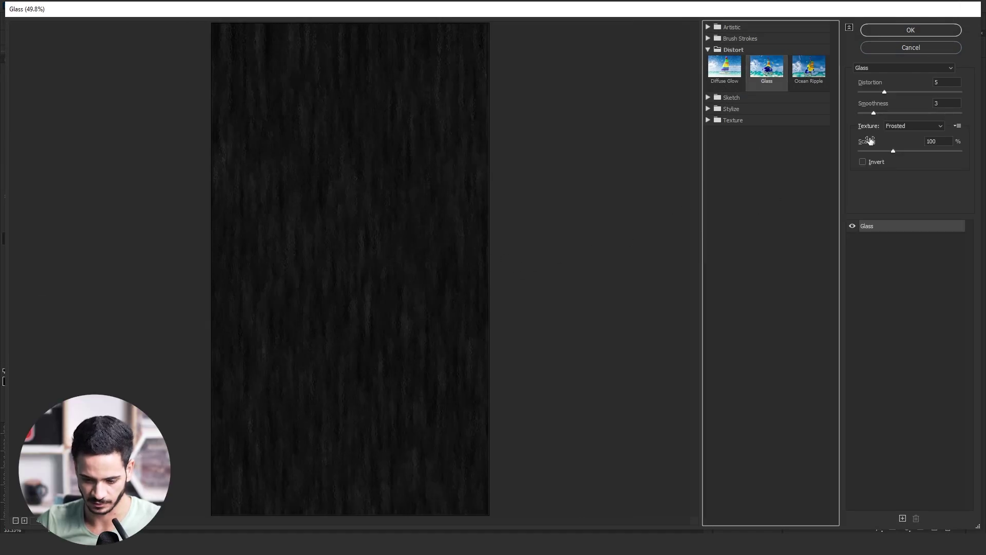
# - Set the Glass filter's distortion to 3 and its smoothness to 3
pyautogui.moveTo(944, 83); pyautogui.dragTo(920, 86)
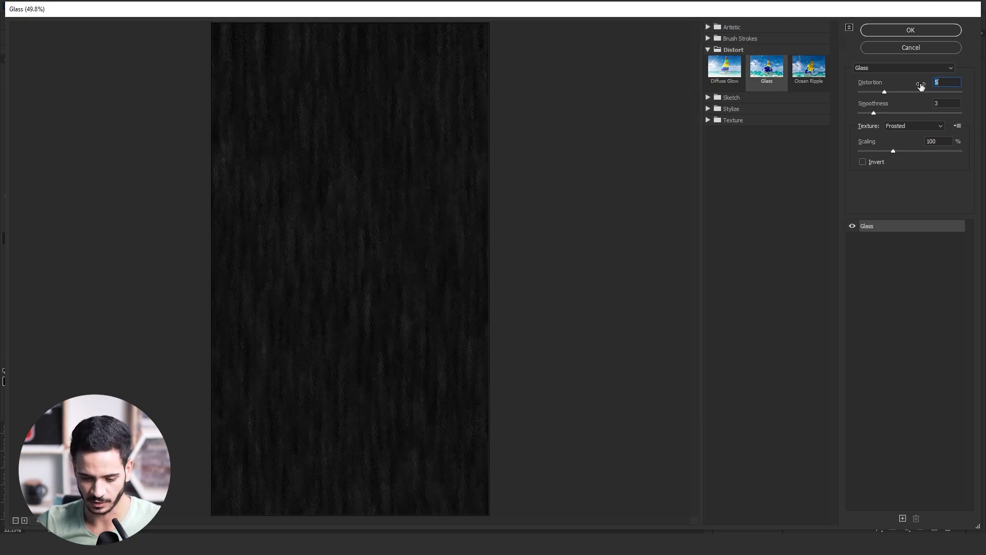
pyautogui.write('3')
pyautogui.click(934, 101)
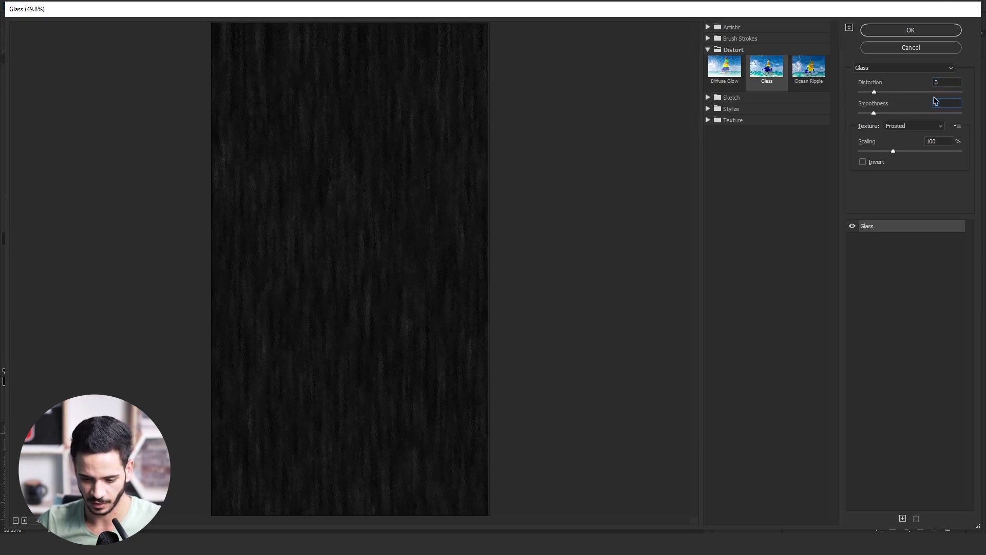
pyautogui.write('3')
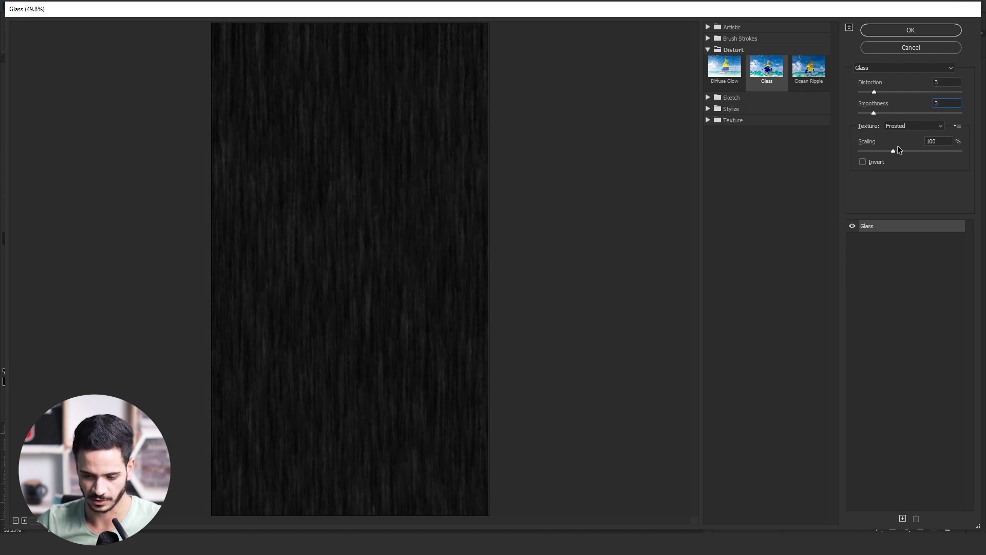
# - Try the Blocks and Canvas glass textures, return to Frosted, and apply the Glass filter with distortion 6
pyautogui.click(940, 126)
pyautogui.click(935, 134)
pyautogui.click(929, 126)
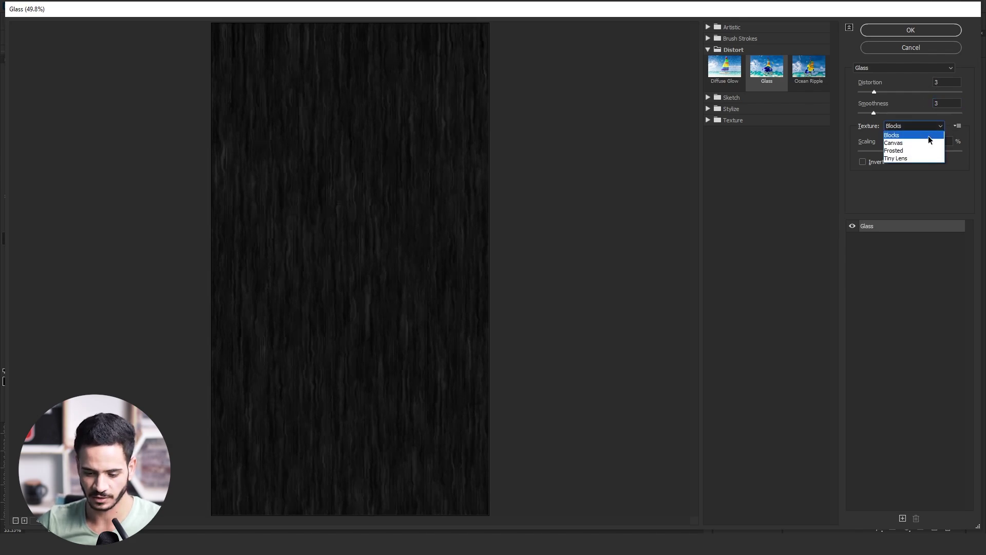
pyautogui.click(927, 142)
pyautogui.click(925, 129)
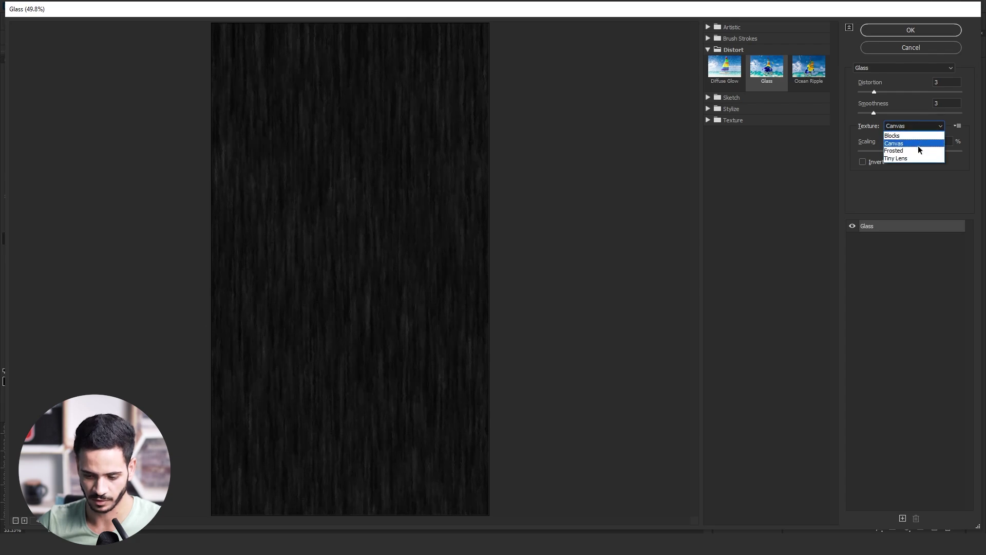
pyautogui.click(917, 150)
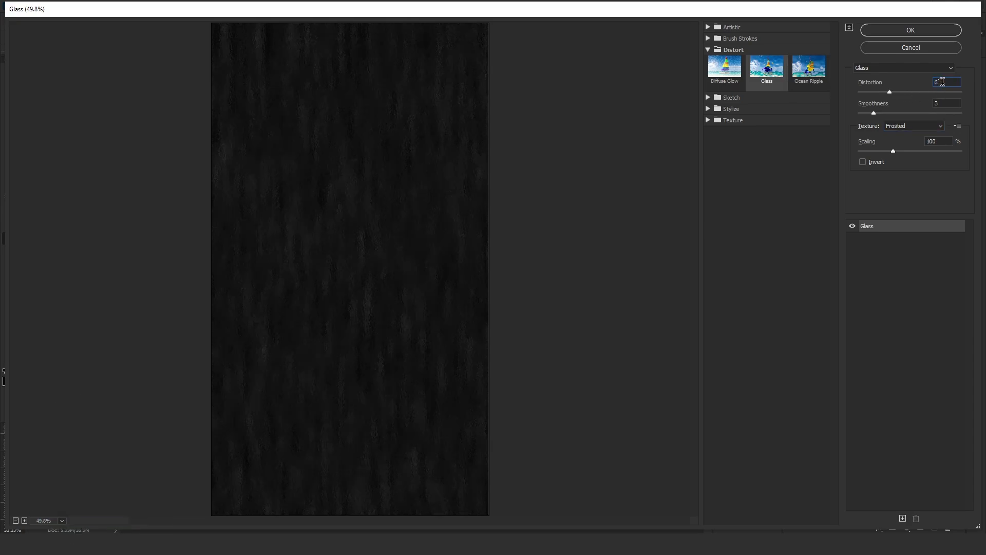
pyautogui.click(891, 30)
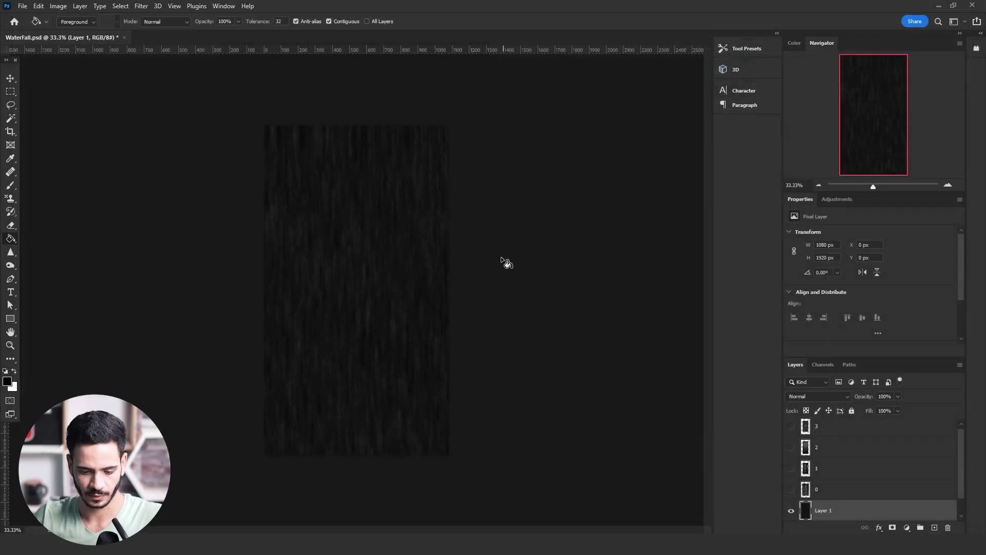
# - Rotate the whole canvas 90° clockwise
pyautogui.click(11, 104)
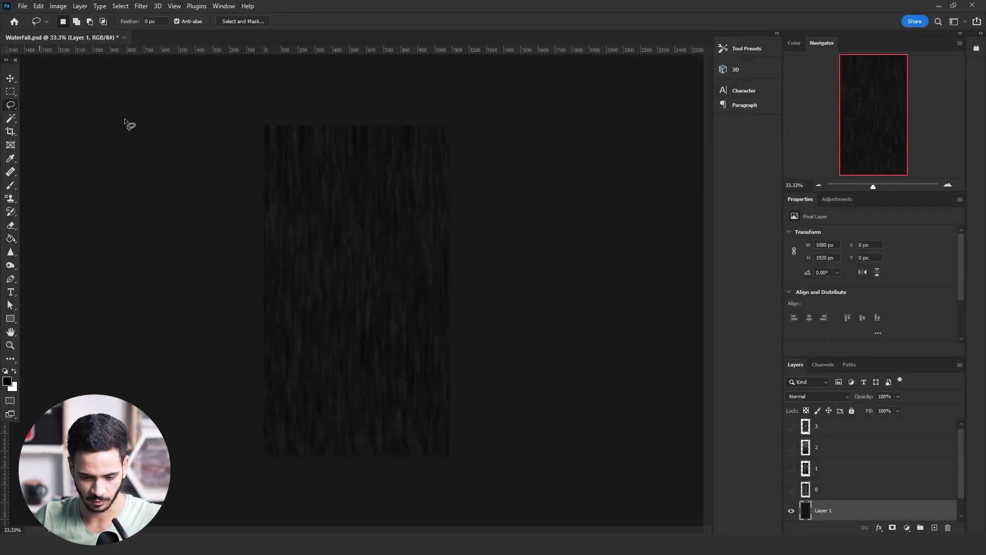
pyautogui.click(58, 6)
pyautogui.moveTo(107, 104)
pyautogui.click(183, 112)
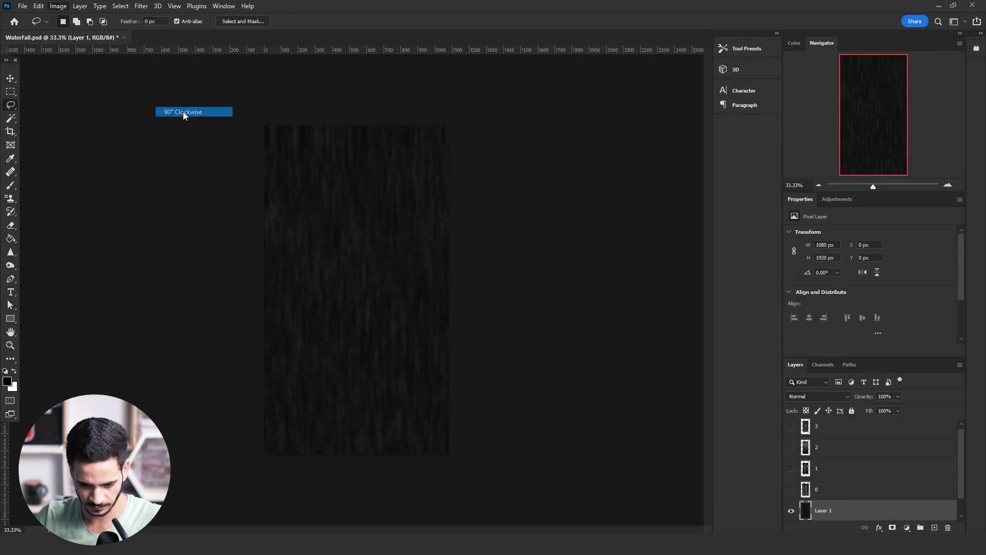
# - Apply the Wind filter to the streaked layer with the Stagger method and direction From the Right
pyautogui.click(141, 6)
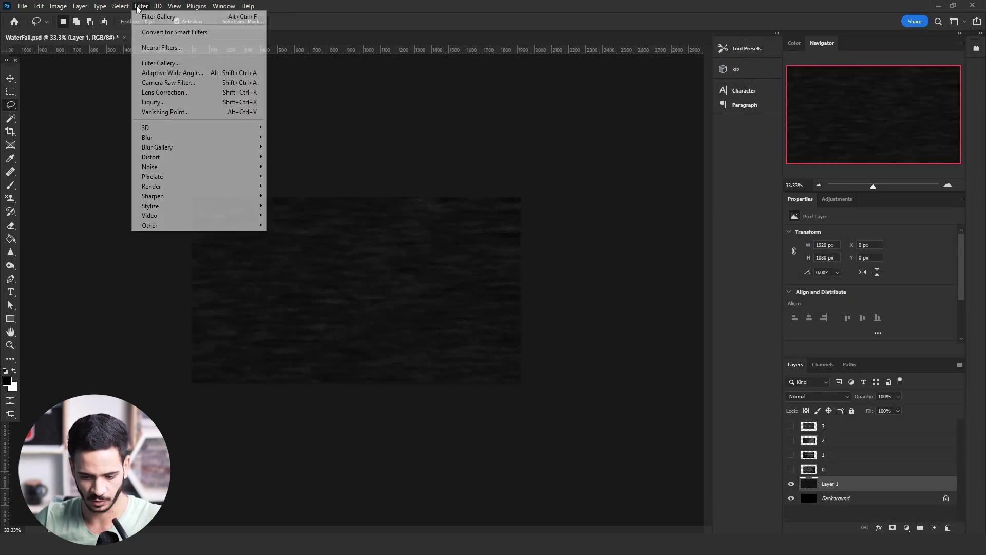
pyautogui.moveTo(215, 207)
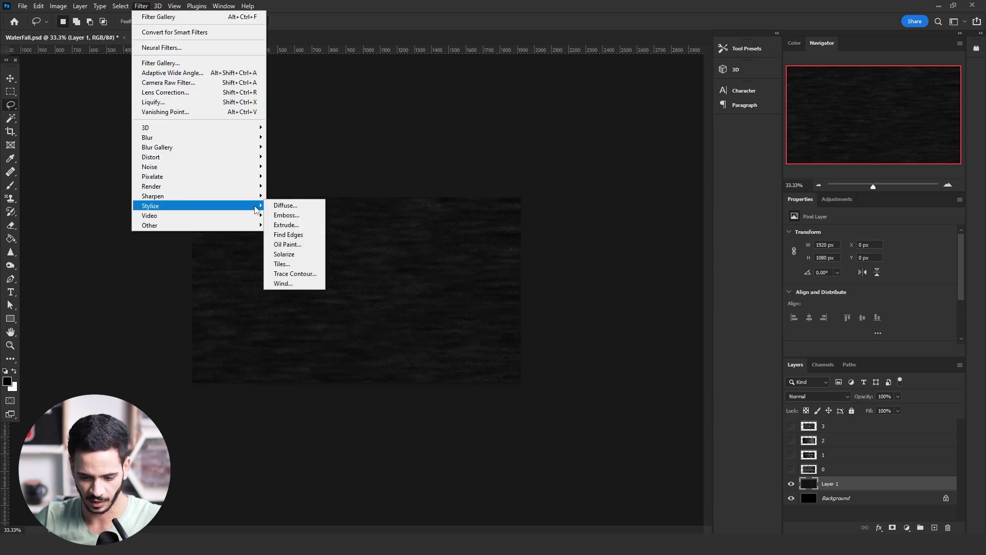
pyautogui.click(283, 283)
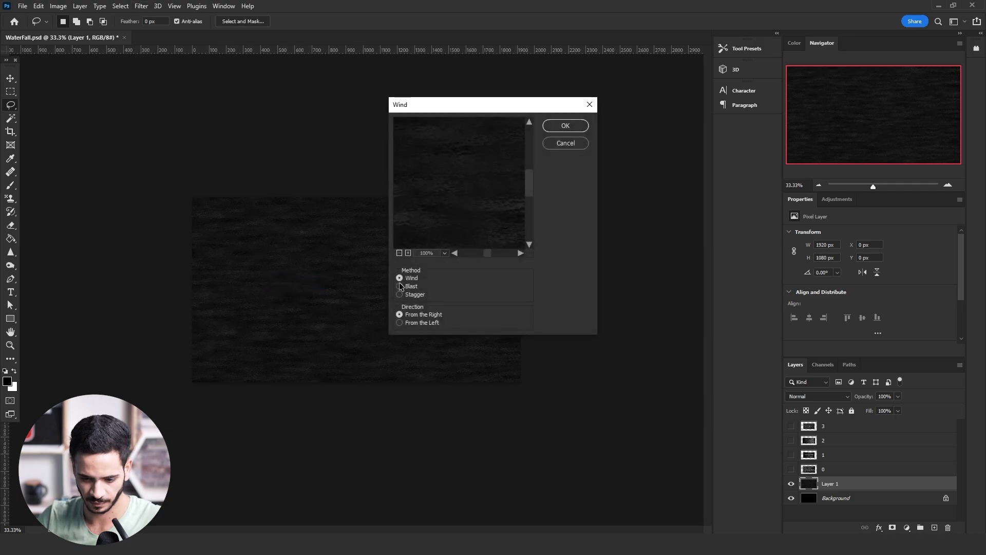
pyautogui.click(416, 295)
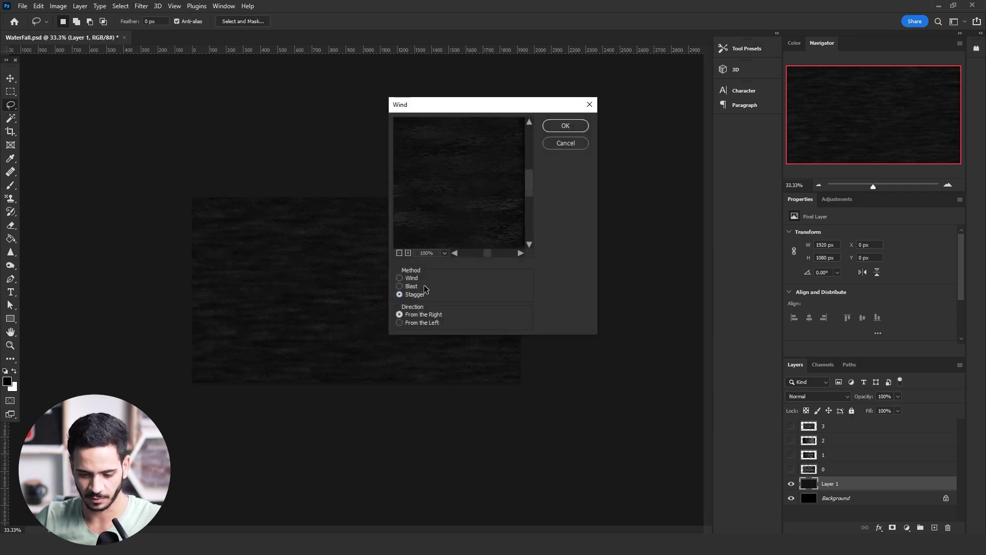
pyautogui.click(400, 253)
pyautogui.click(559, 128)
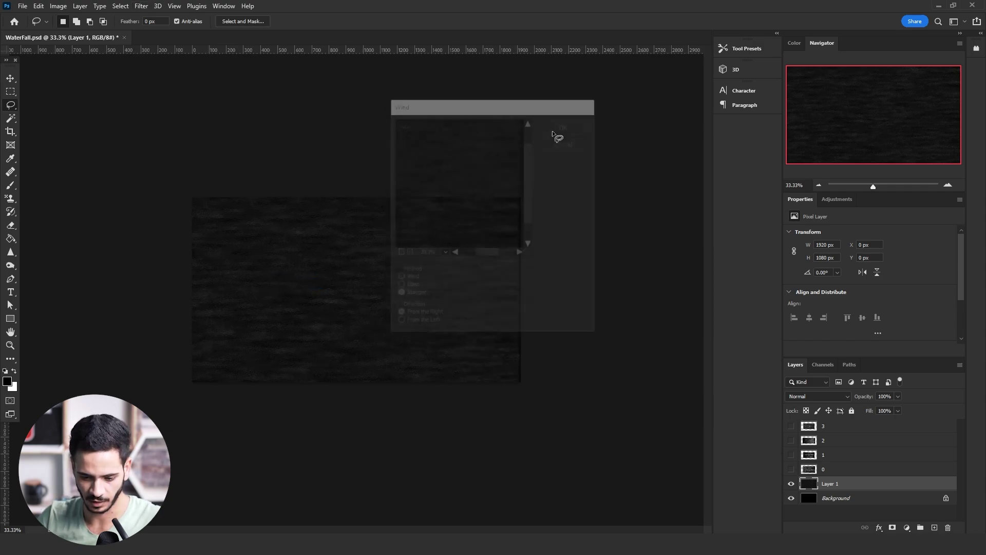
# - Apply the Wind filter once more to the streaked layer with the same settings
pyautogui.scroll(3, 301, 311)
pyautogui.scroll(2, 296, 306)
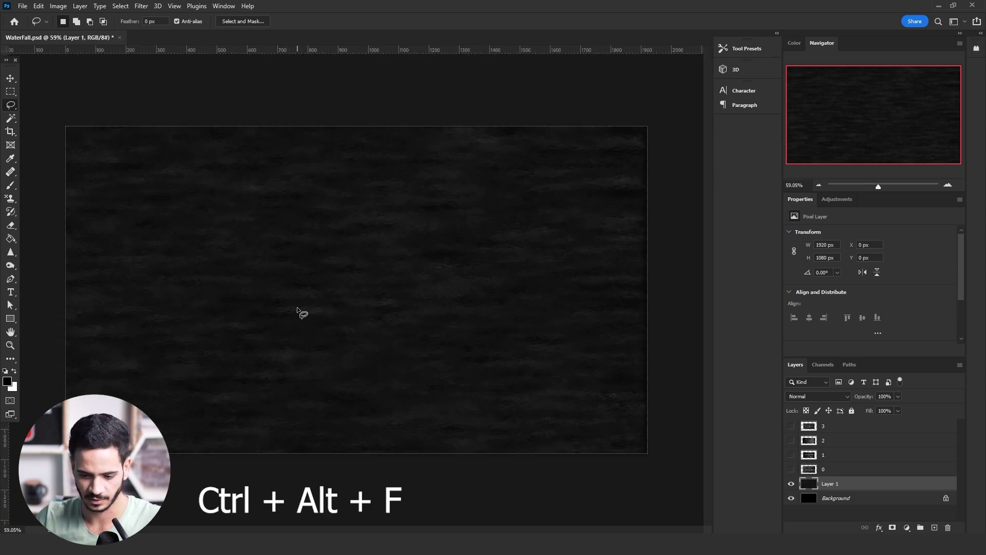
pyautogui.hotkey('ctrl', 'alt', 'f')
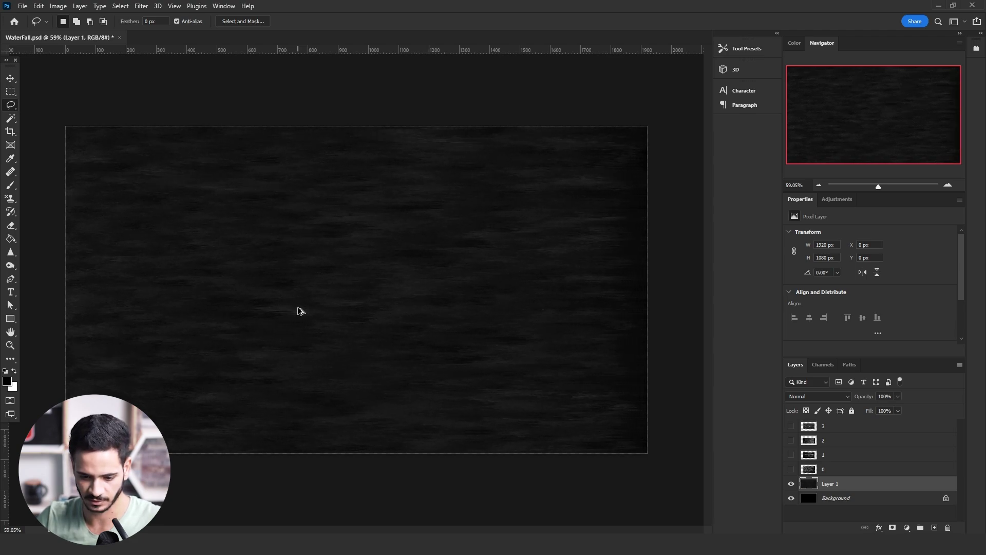
# - Rotate the whole canvas 90° counterclockwise so the streaks run vertically, and fit the full portrait image in view
pyautogui.click(58, 5)
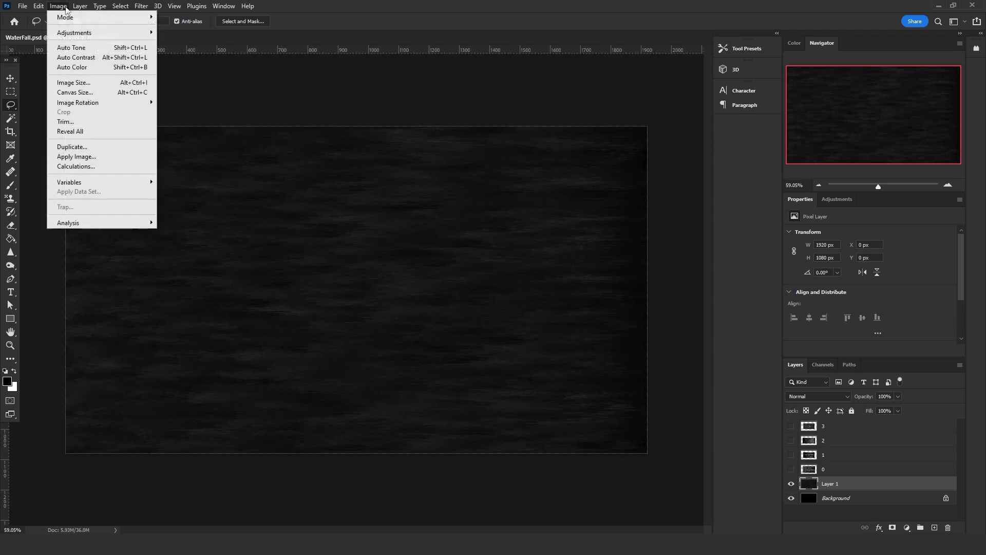
pyautogui.moveTo(102, 103)
pyautogui.click(200, 122)
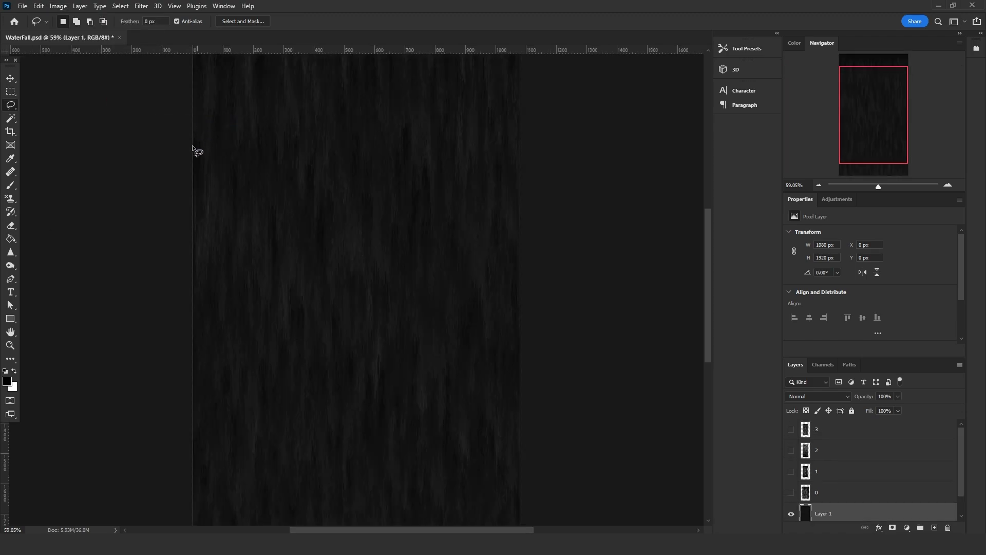
pyautogui.click(10, 345)
pyautogui.moveTo(319, 249); pyautogui.dragTo(298, 249)
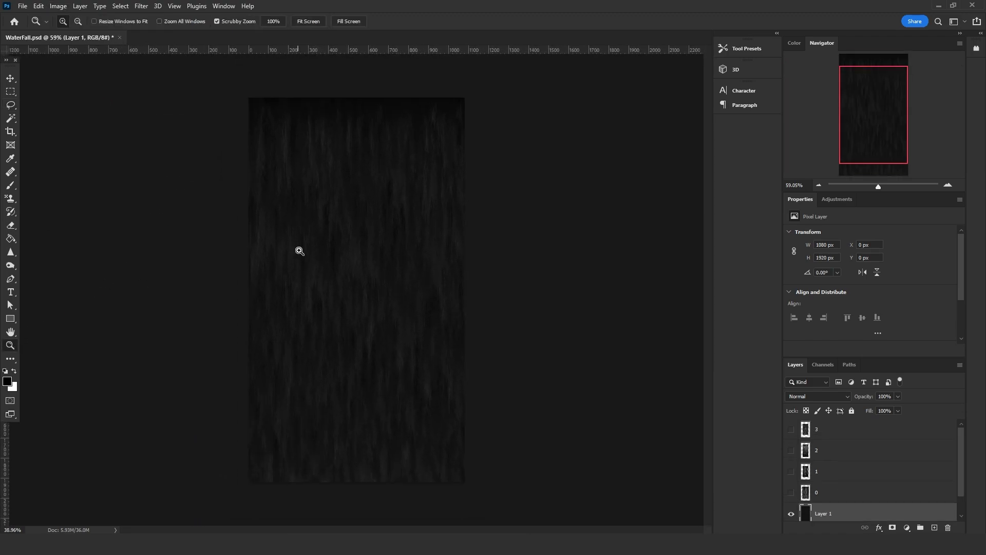
# - Duplicate the streaked Layer 1, set the copy's blend mode to Screen, and duplicate that copy once
pyautogui.scroll(-1, 816, 480)
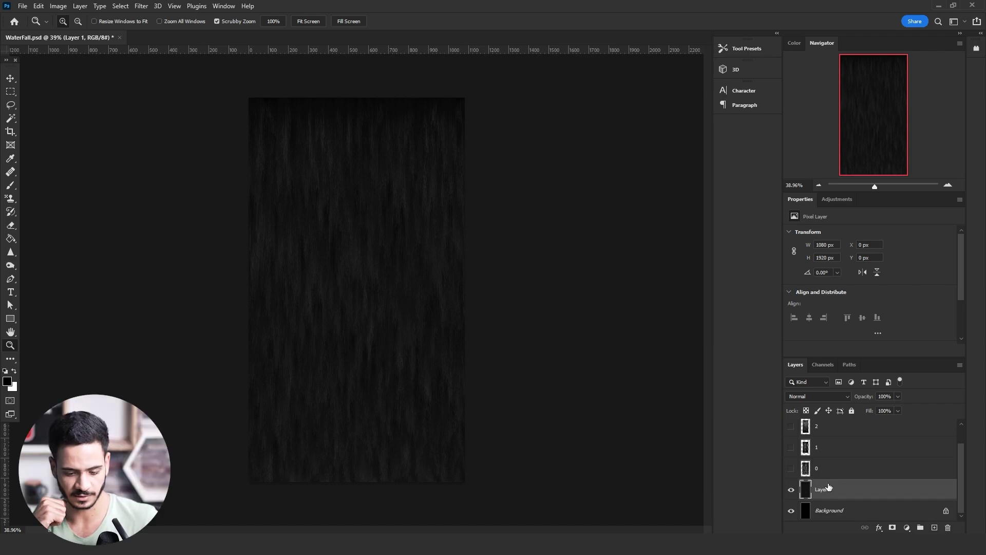
pyautogui.hotkey('ctrl', 'j')
pyautogui.click(810, 396)
pyautogui.click(801, 367)
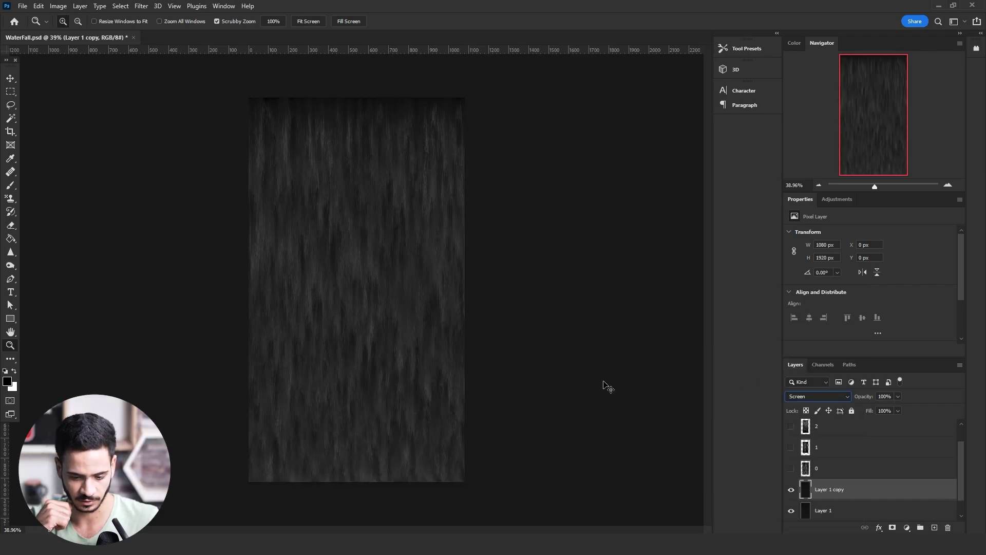
pyautogui.hotkey('ctrl', 'j')
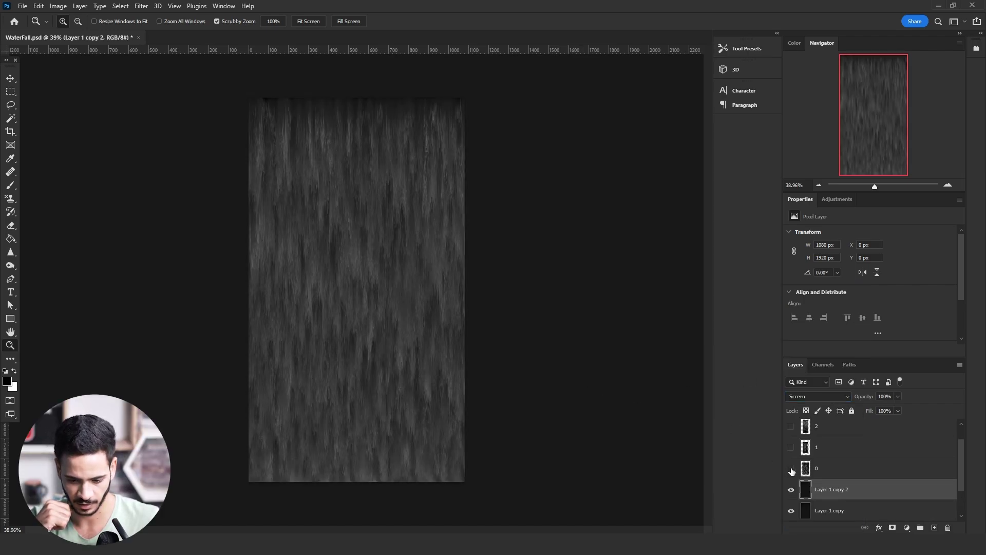
# - Merge Layer 1 and its two Screen copies into a single layer
pyautogui.scroll(-1, 792, 470)
pyautogui.keyDown('shift'); pyautogui.click(835, 510); pyautogui.keyUp('shift')
pyautogui.scroll(-1, 838, 484)
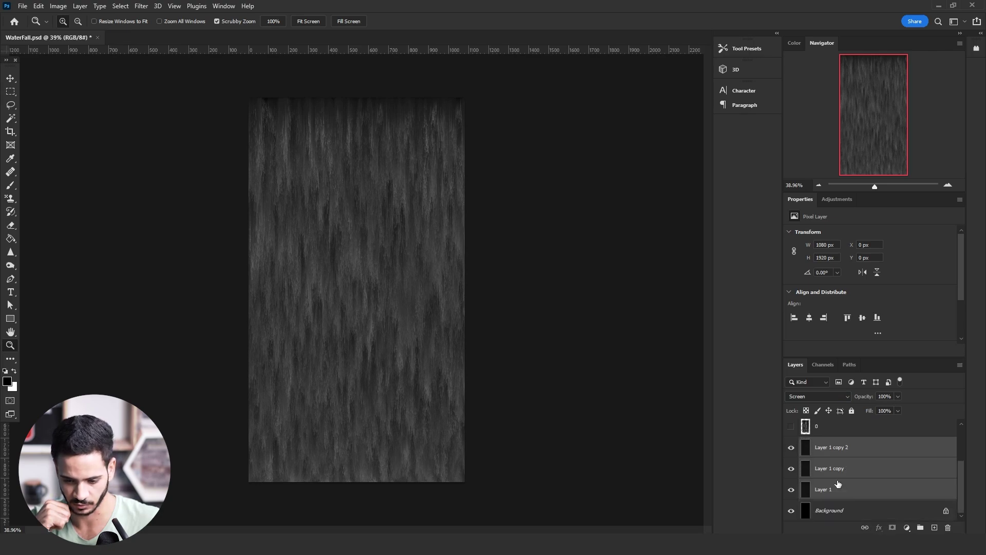
pyautogui.hotkey('ctrl', 'e')
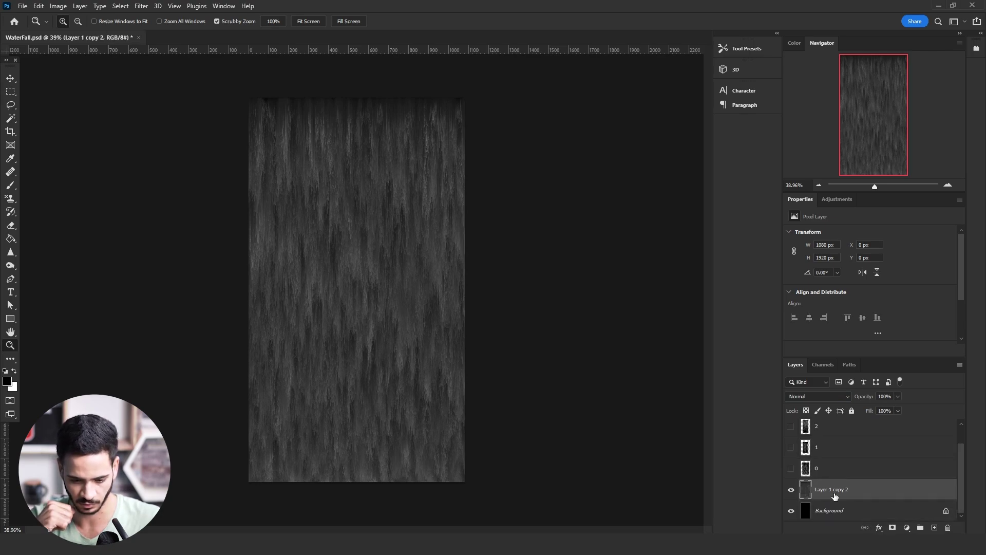
# - Increase the merged layer's contrast with Levels, using a midtone input of 0.46 and a white input of 120
pyautogui.hotkey('ctrl', 'l')
pyautogui.moveTo(731, 313); pyautogui.dragTo(645, 314)
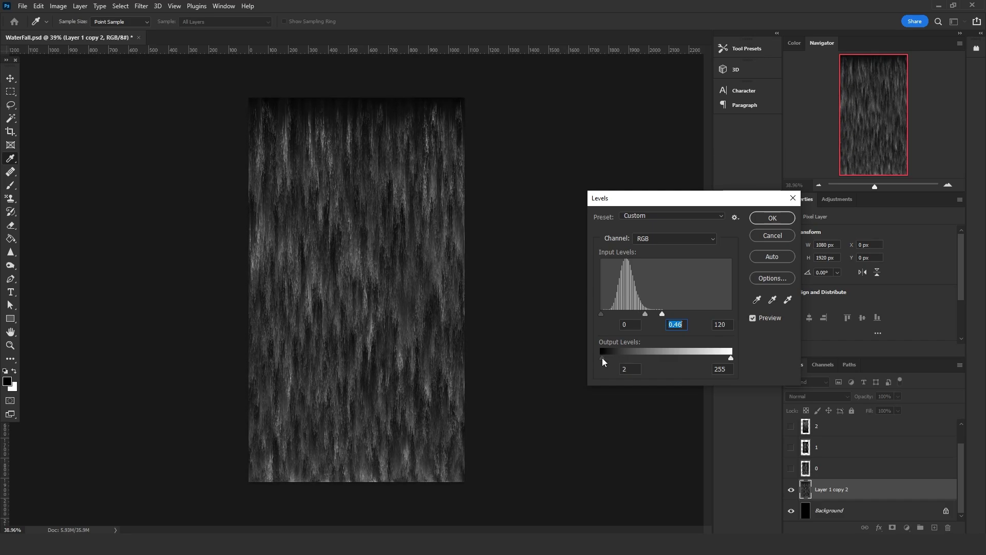
pyautogui.click(772, 217)
# - Soften the merged streak layer with a Gaussian Blur of 1.5 pixels radius
pyautogui.press('z')
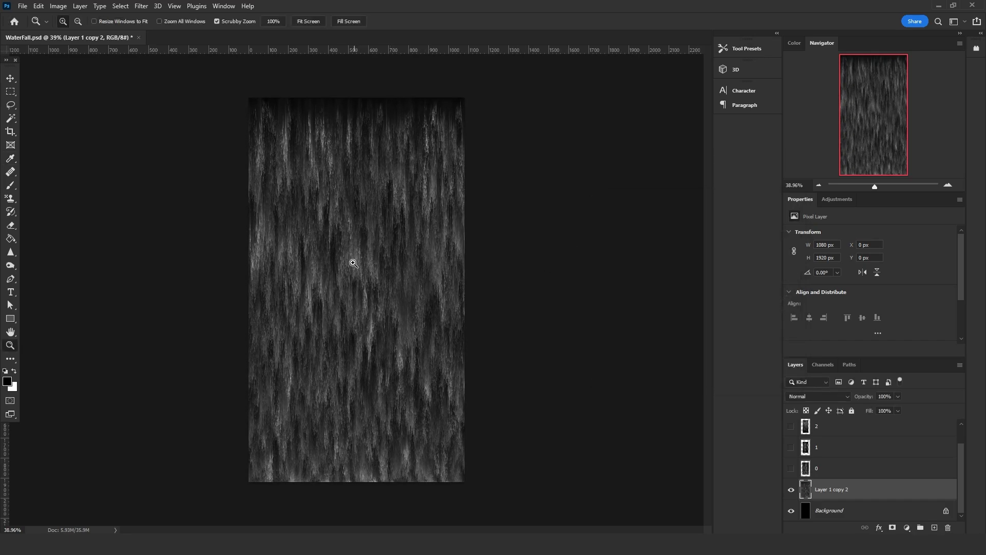
pyautogui.moveTo(354, 263); pyautogui.dragTo(392, 263)
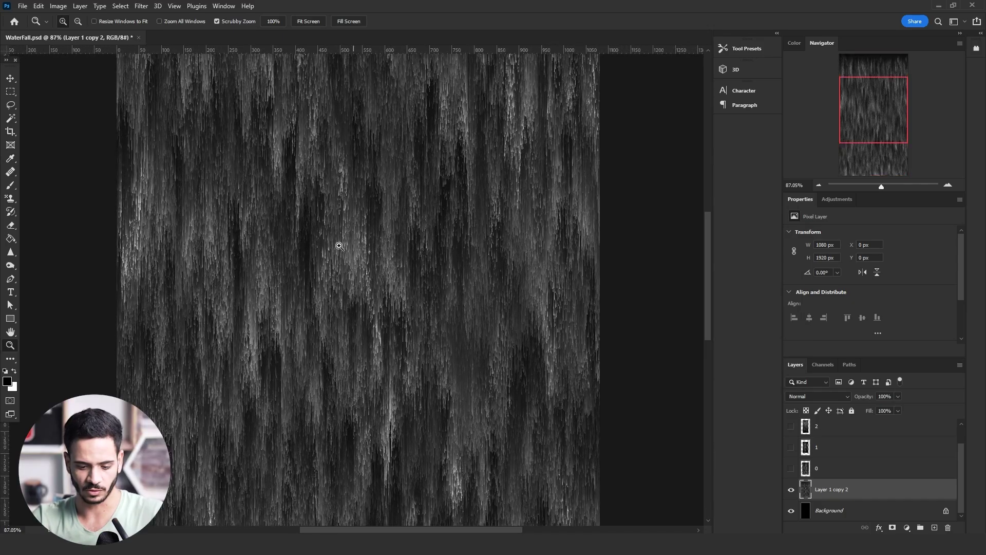
pyautogui.moveTo(339, 246); pyautogui.dragTo(356, 270)
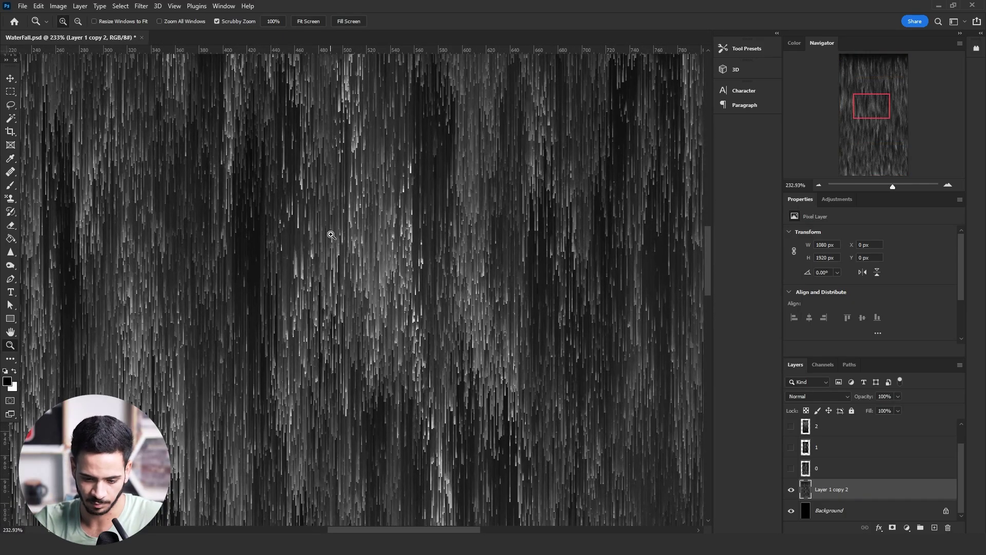
pyautogui.click(142, 6)
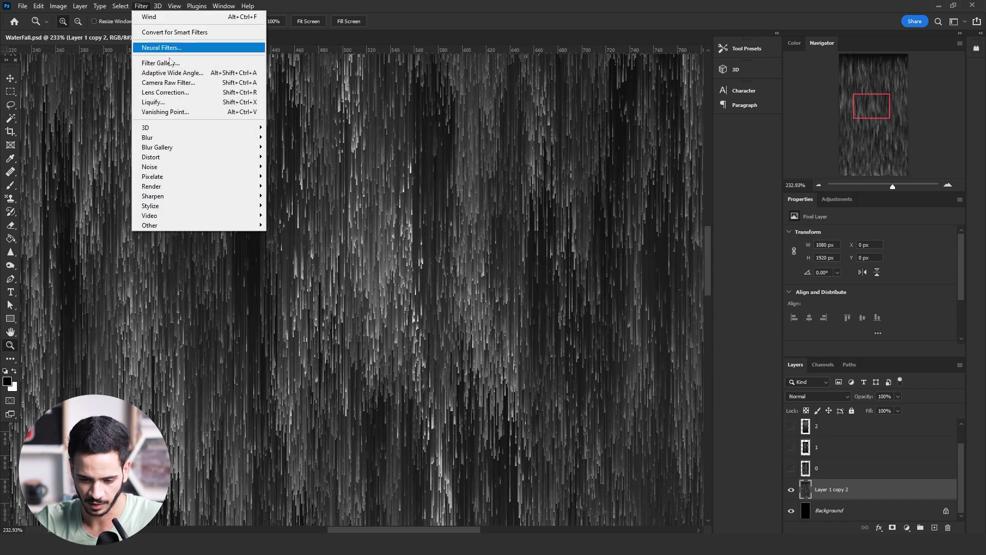
pyautogui.moveTo(201, 137)
pyautogui.click(291, 177)
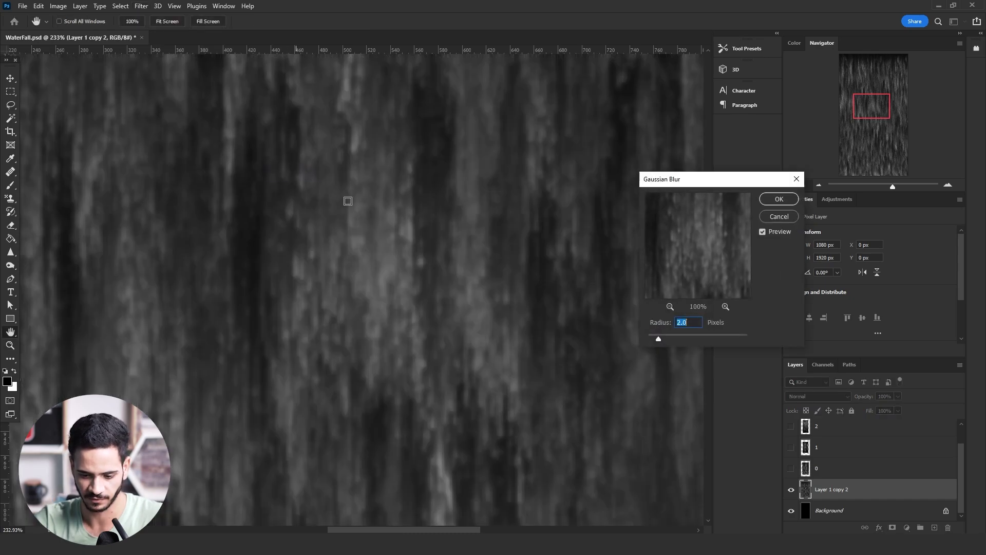
pyautogui.write('1.5')
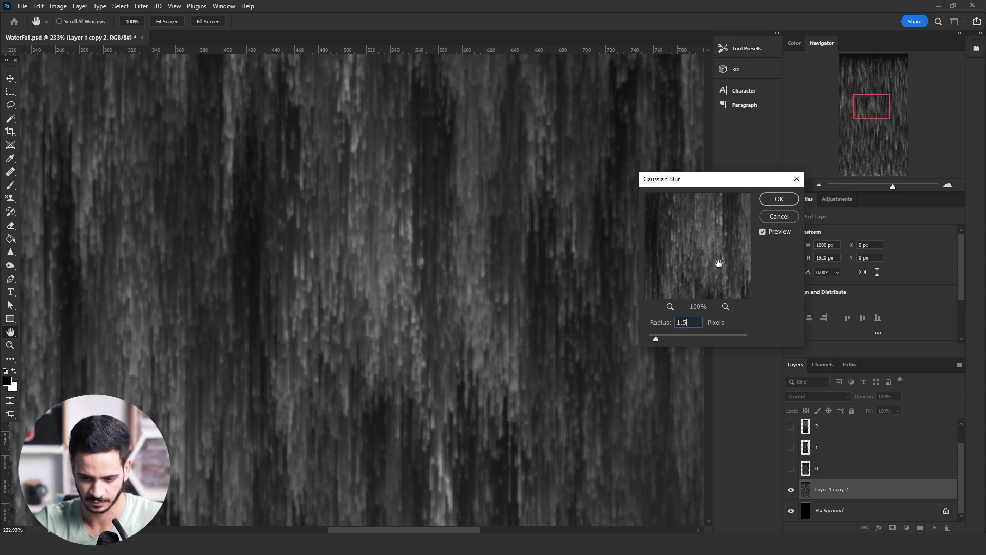
pyautogui.press('Return')
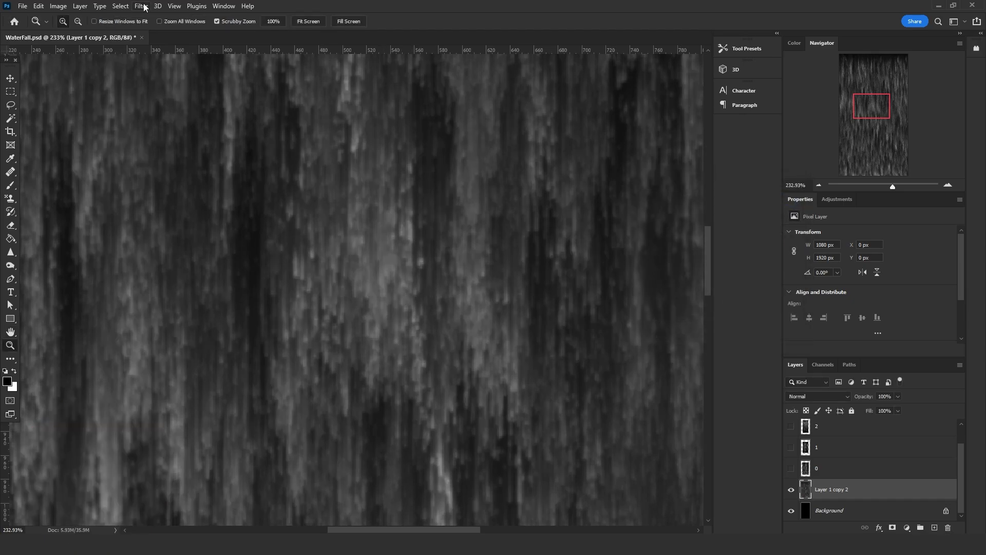
# - Sharpen the blurred streak layer with a filter from the Sharpen group
pyautogui.click(144, 6)
pyautogui.moveTo(222, 196)
pyautogui.click(279, 206)
pyautogui.moveTo(374, 246); pyautogui.dragTo(297, 238)
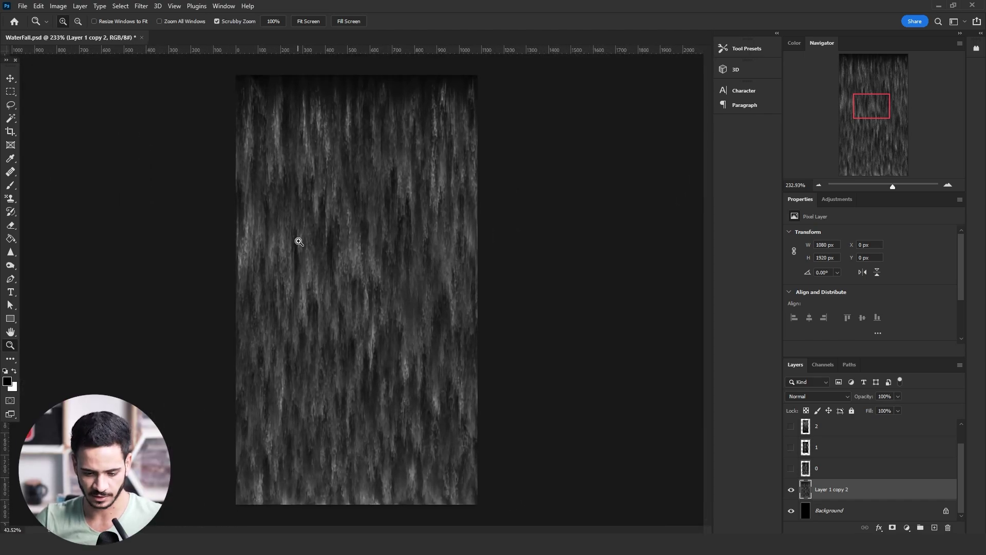
# - Brighten vertical bands of the streaks with white reflected gradients in Vivid Light mode at 25% opacity
pyautogui.rightClick(11, 239)
pyautogui.click(36, 240)
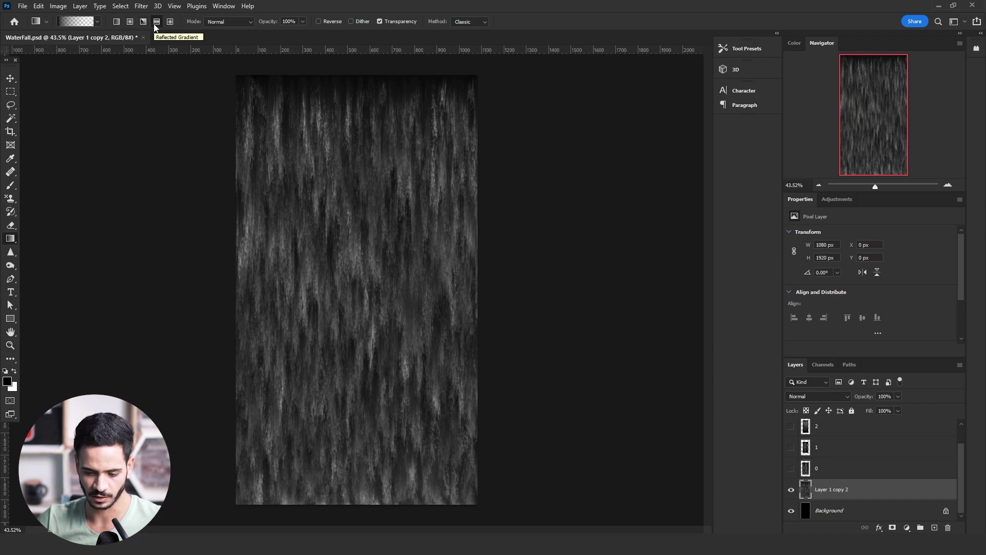
pyautogui.click(228, 21)
pyautogui.click(226, 169)
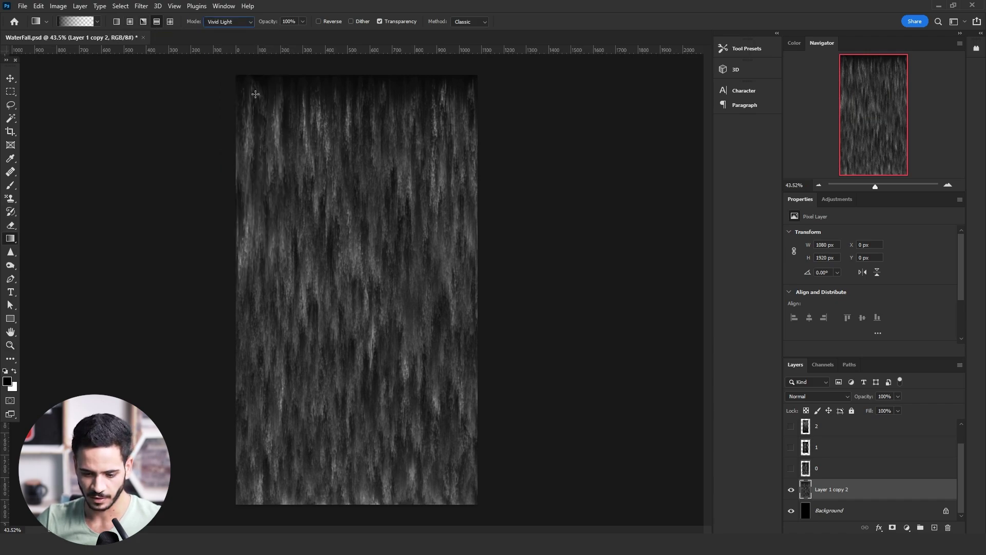
pyautogui.write('25')
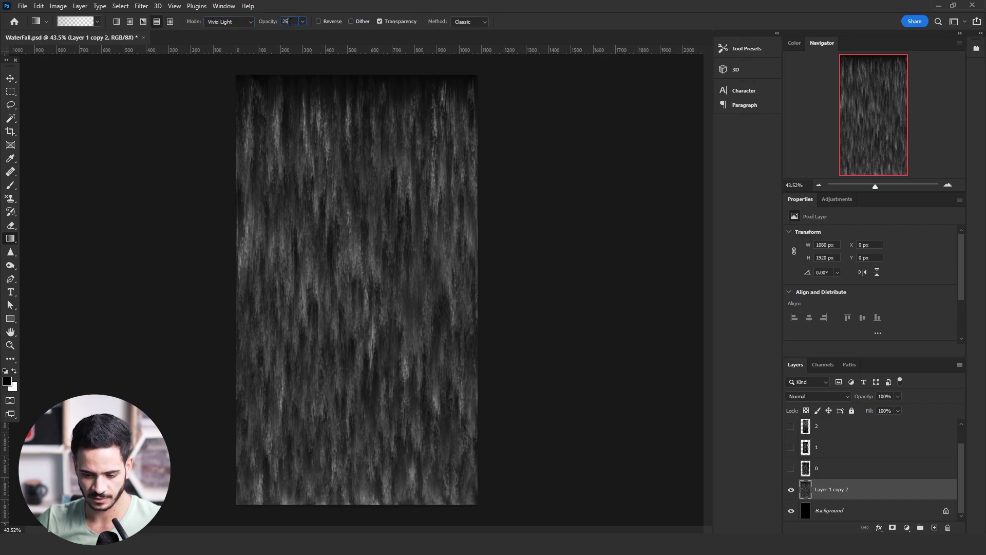
pyautogui.write('x')
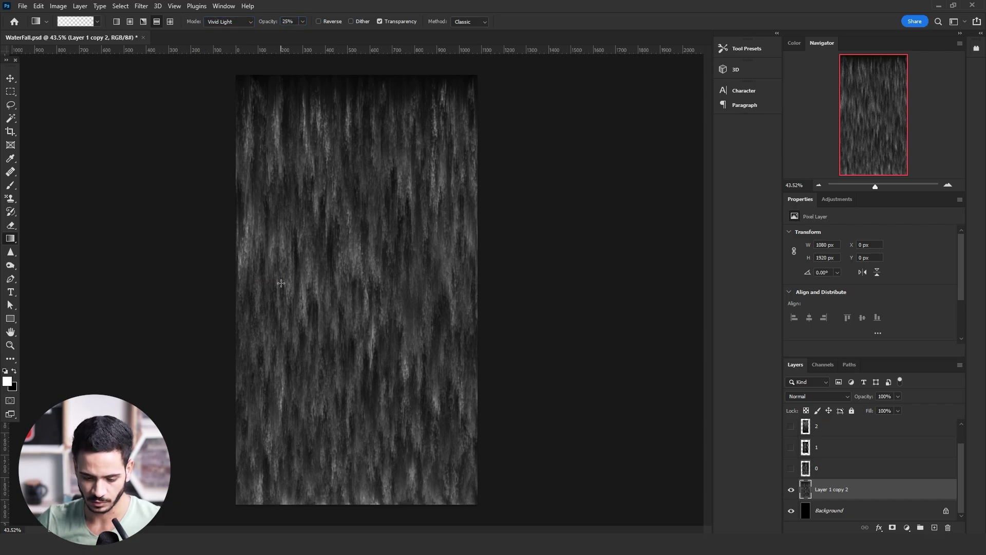
pyautogui.moveTo(281, 283); pyautogui.dragTo(403, 277)
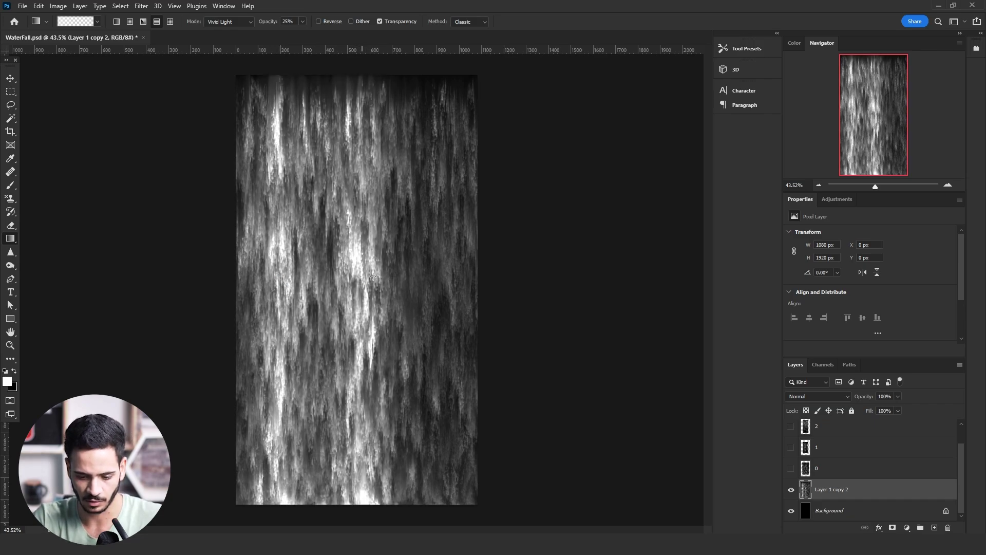
pyautogui.moveTo(471, 276)
pyautogui.mouseDown()
pyautogui.moveTo(386, 275)
pyautogui.moveTo(428, 272)
pyautogui.mouseUp()
pyautogui.moveTo(414, 272); pyautogui.dragTo(450, 272)
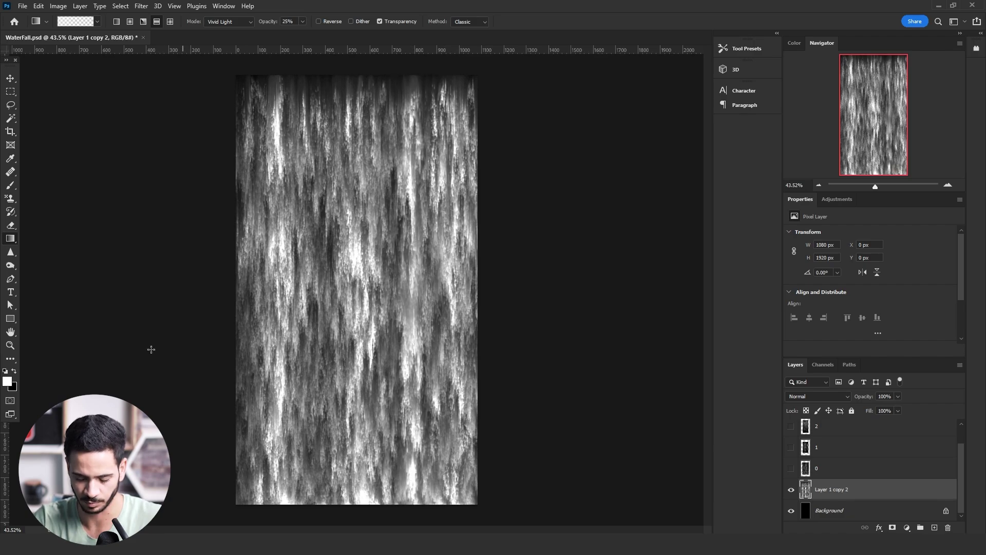
# - Draw black reflected gradients across the streaks in Vivid Light mode at 5% opacity
pyautogui.click(13, 372)
pyautogui.click(251, 22)
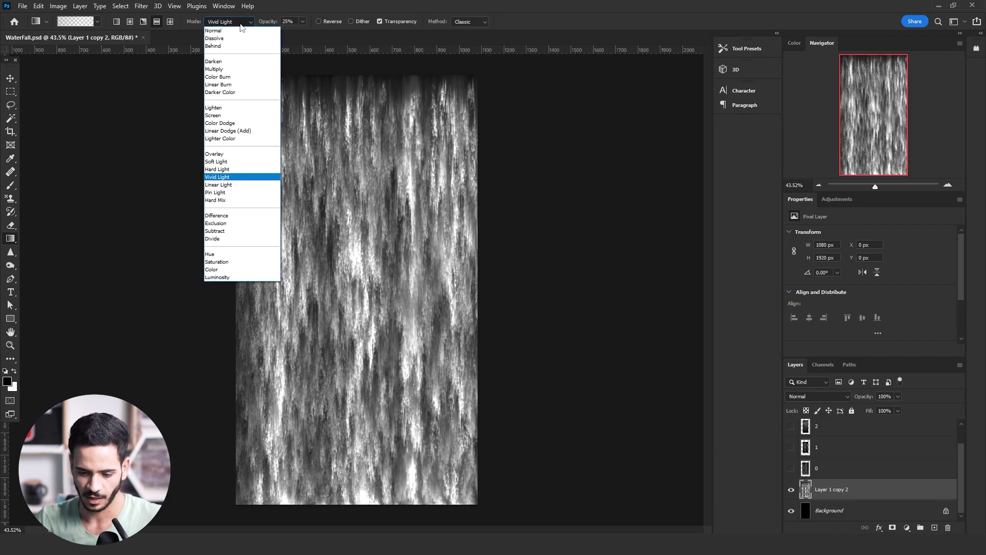
pyautogui.click(296, 22)
pyautogui.write('5')
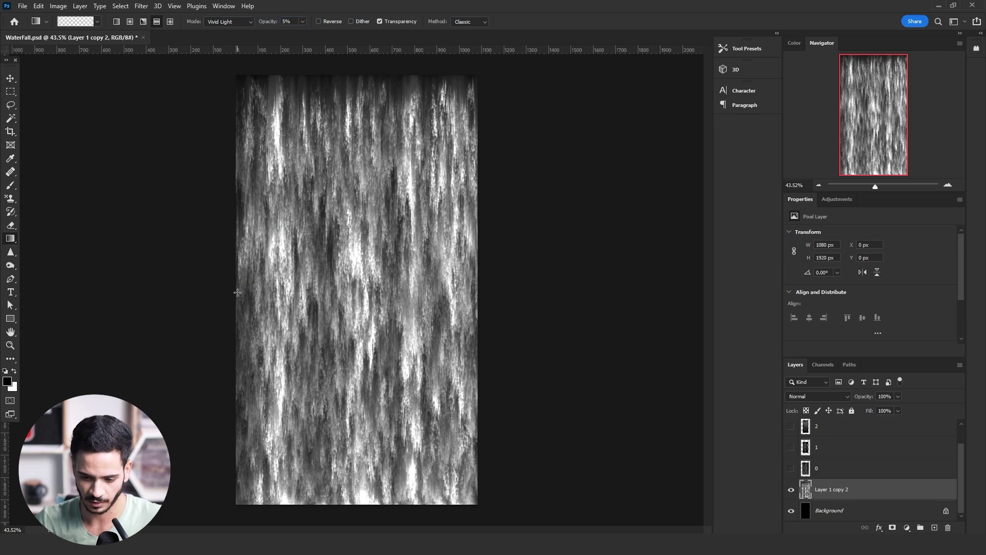
pyautogui.moveTo(237, 292); pyautogui.dragTo(418, 260)
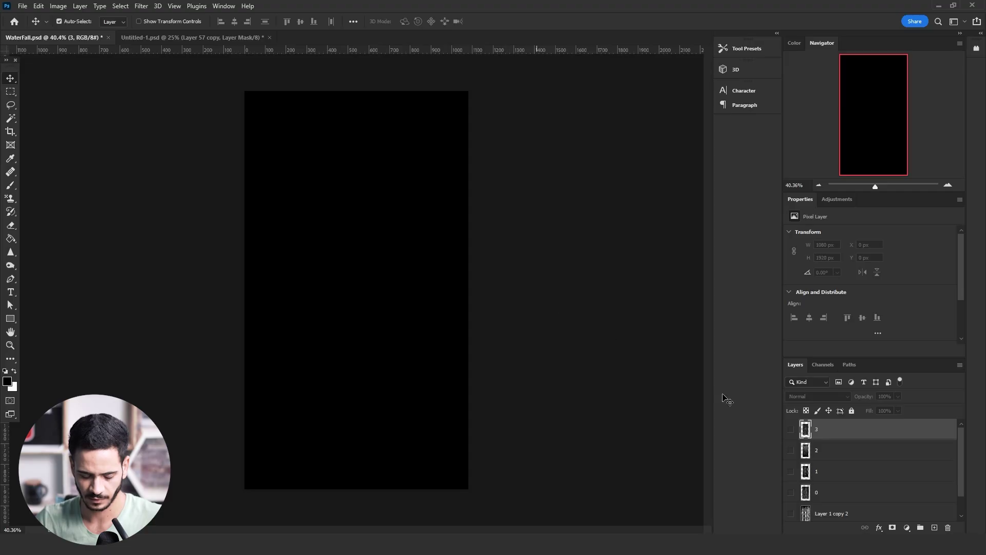
# - Add a new black-filled layer above layer 3 and render Fibers on it with variance 16 and strength 4
pyautogui.click(934, 528)
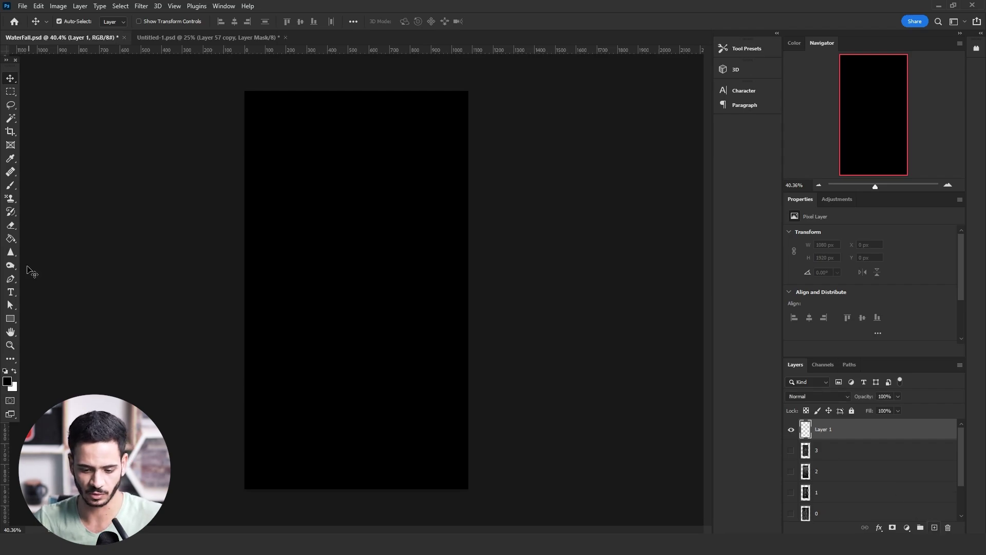
pyautogui.click(10, 242)
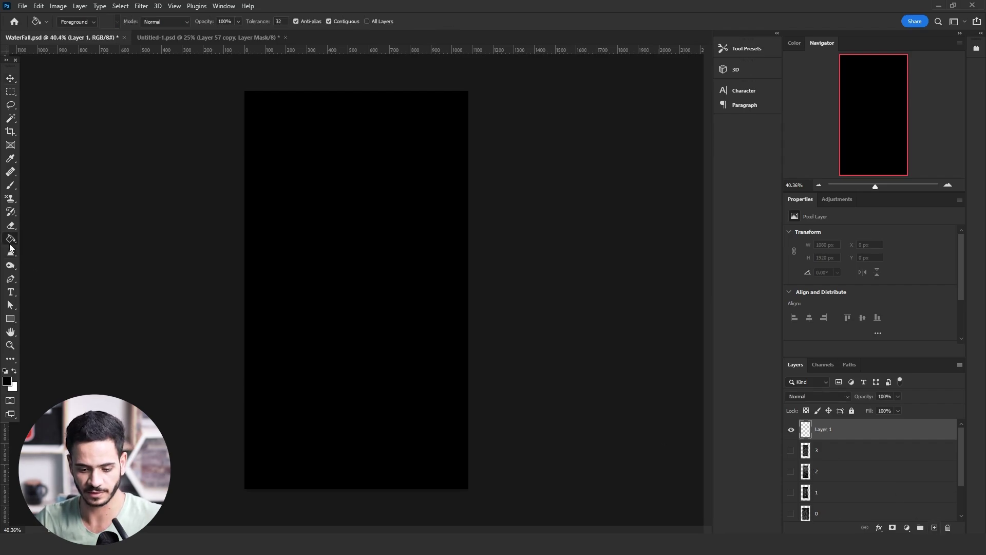
pyautogui.click(134, 6)
pyautogui.moveTo(225, 186)
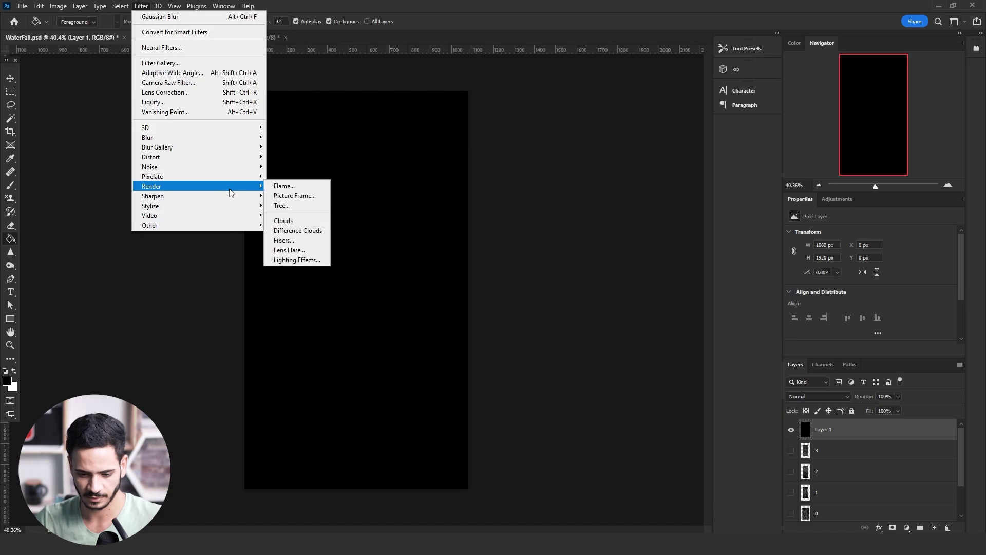
pyautogui.click(299, 242)
pyautogui.click(388, 255)
pyautogui.click(389, 256)
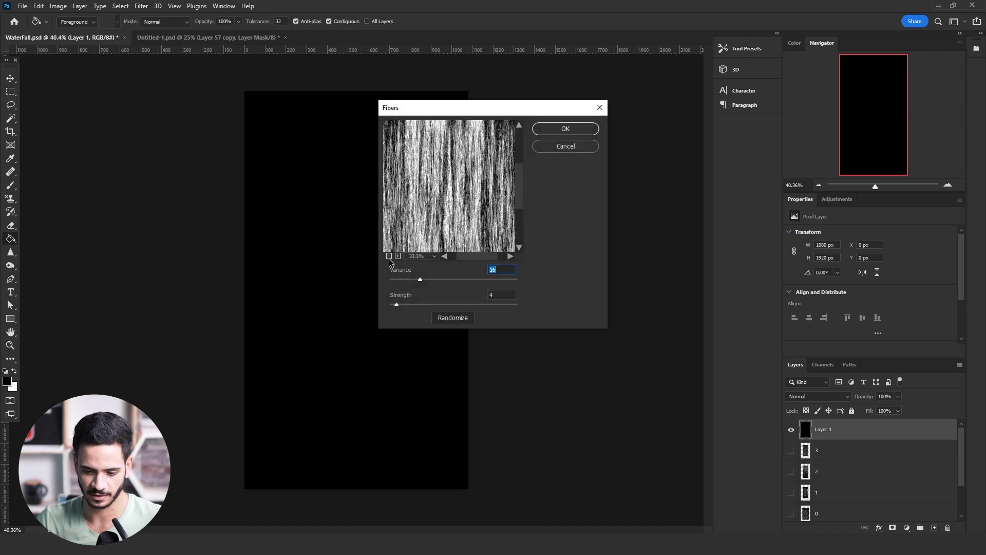
pyautogui.click(389, 255)
pyautogui.click(562, 130)
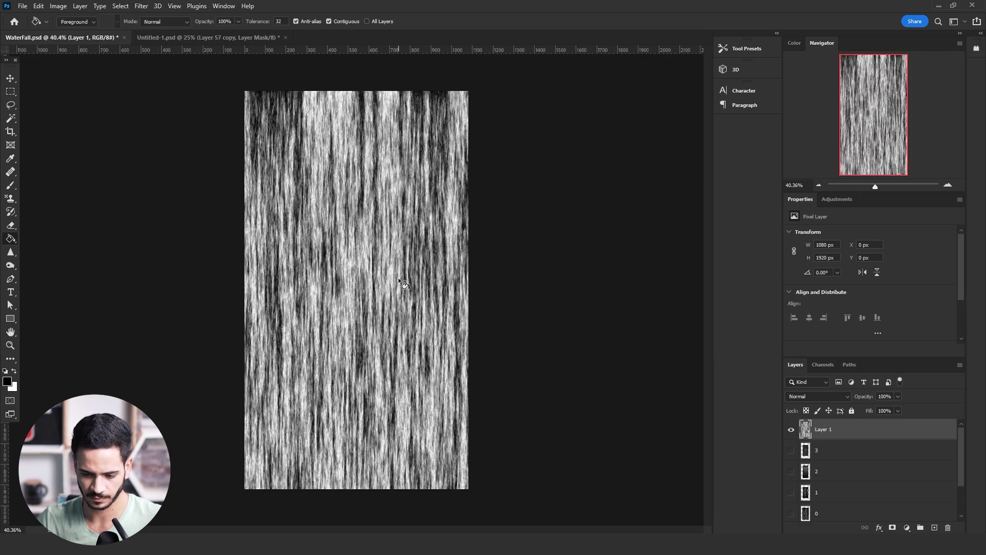
# - Apply the Glass filter to the fiber layer with distortion 7, smoothness 3 and the Frosted texture at 100% scaling
pyautogui.click(141, 8)
pyautogui.click(172, 62)
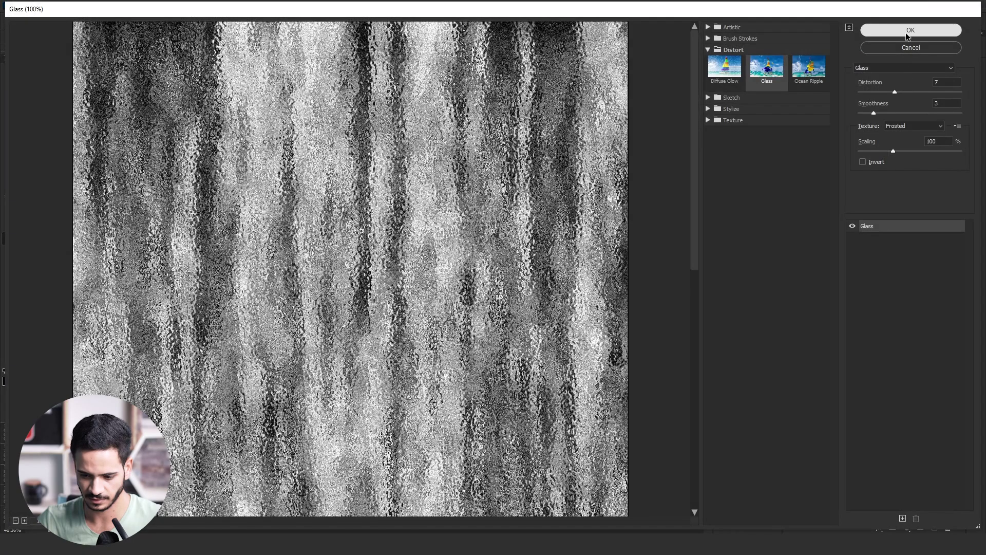
pyautogui.click(908, 32)
# - Rotate the canvas 90° clockwise and apply the Wind filter with the Stagger method from the right
pyautogui.click(67, 6)
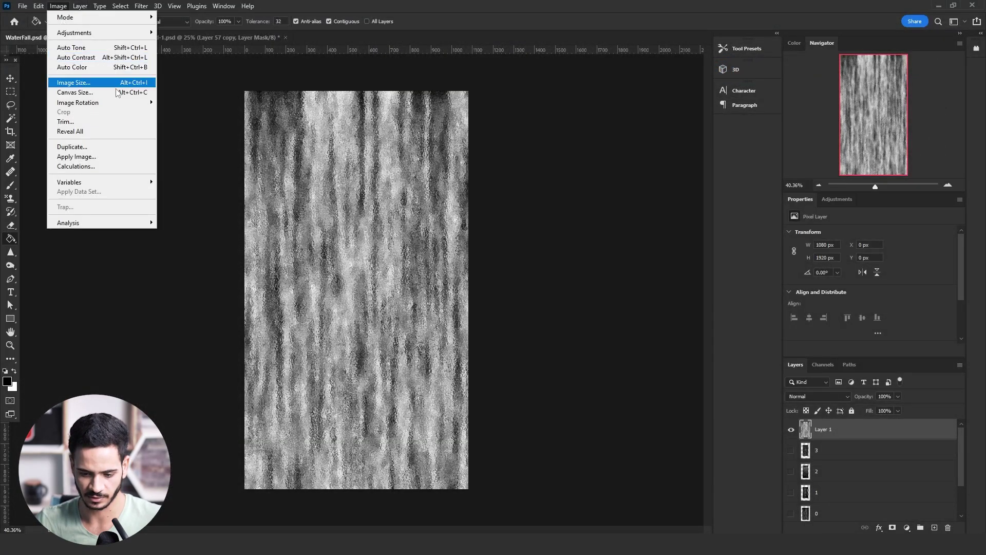
pyautogui.moveTo(124, 100)
pyautogui.click(186, 114)
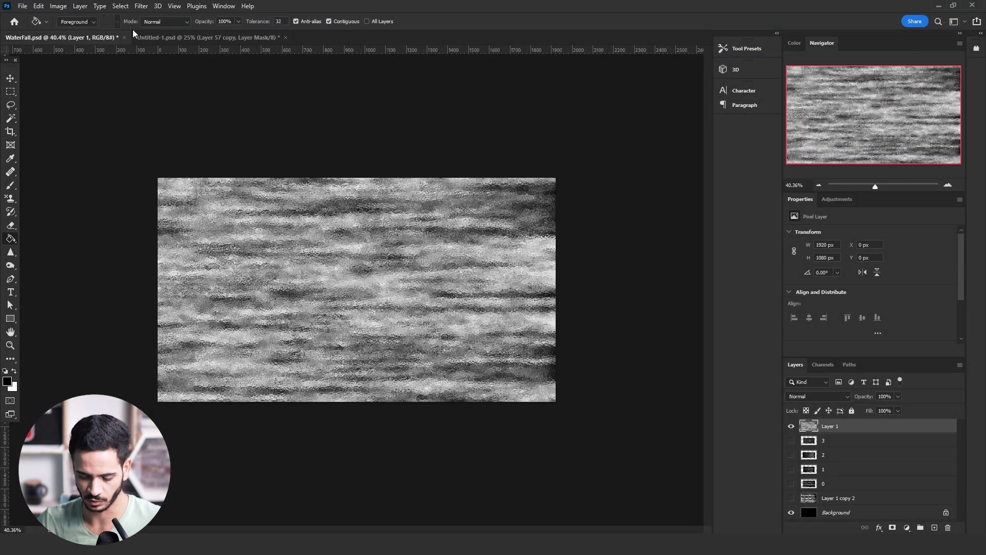
pyautogui.click(141, 7)
pyautogui.moveTo(228, 197)
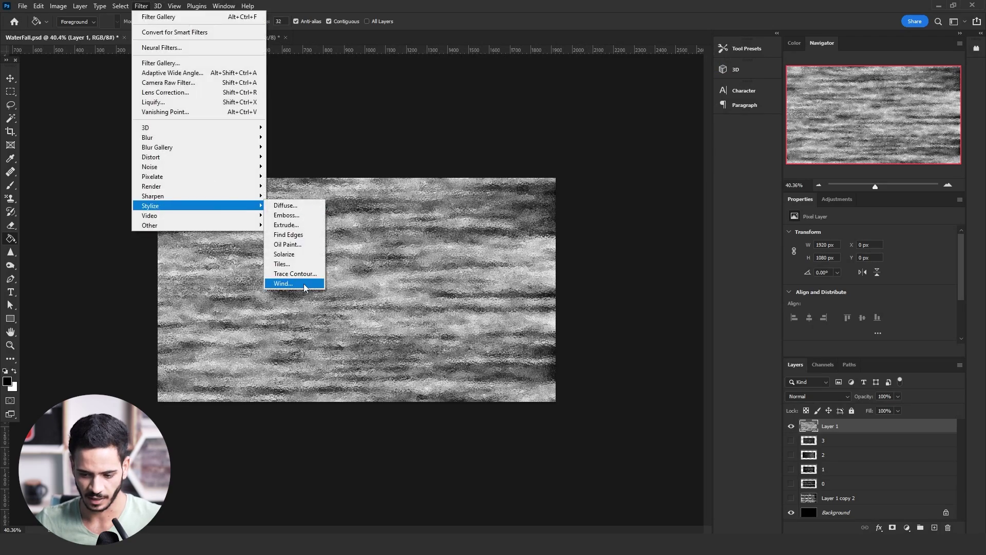
pyautogui.click(303, 284)
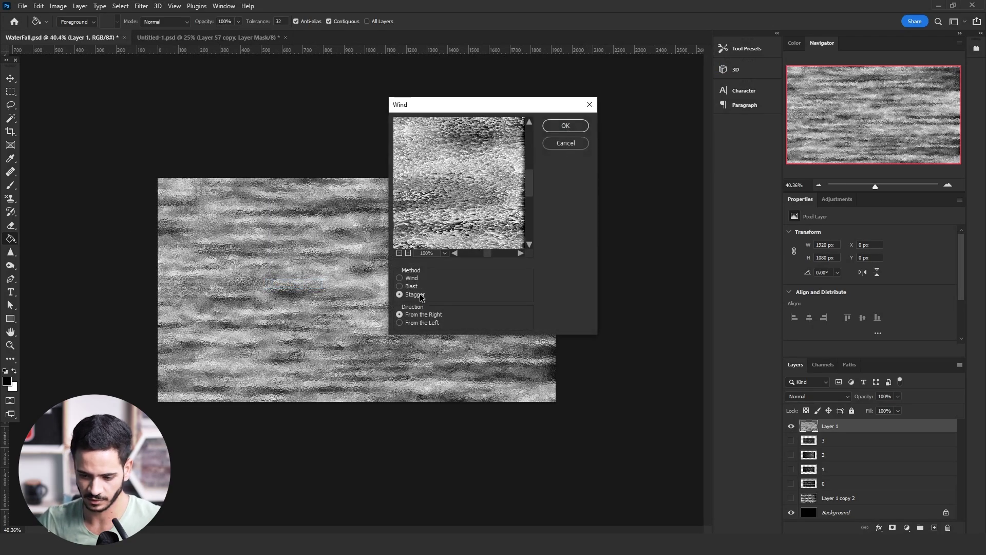
pyautogui.click(566, 127)
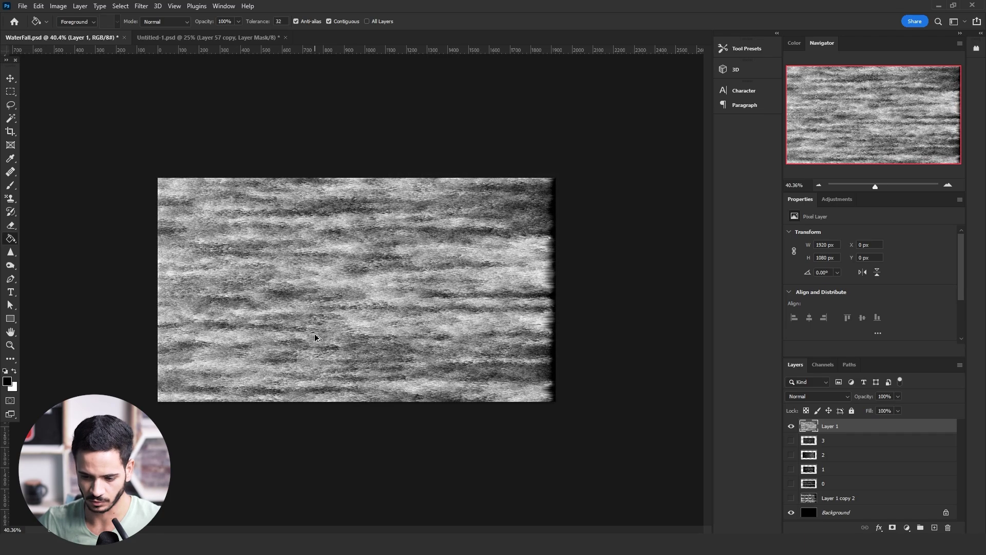
# - Rotate the canvas back 90° counter-clockwise and stretch the fiber layer's top edge upward to about 103.5% height
pyautogui.click(63, 8)
pyautogui.moveTo(103, 100)
pyautogui.click(193, 122)
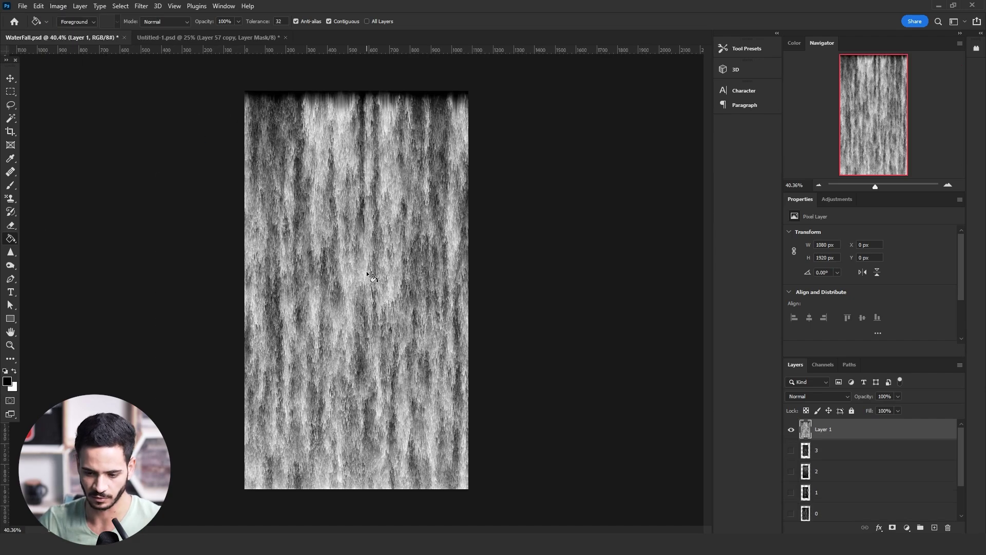
pyautogui.hotkey('ctrl', 't')
pyautogui.moveTo(356, 91); pyautogui.dragTo(356, 77)
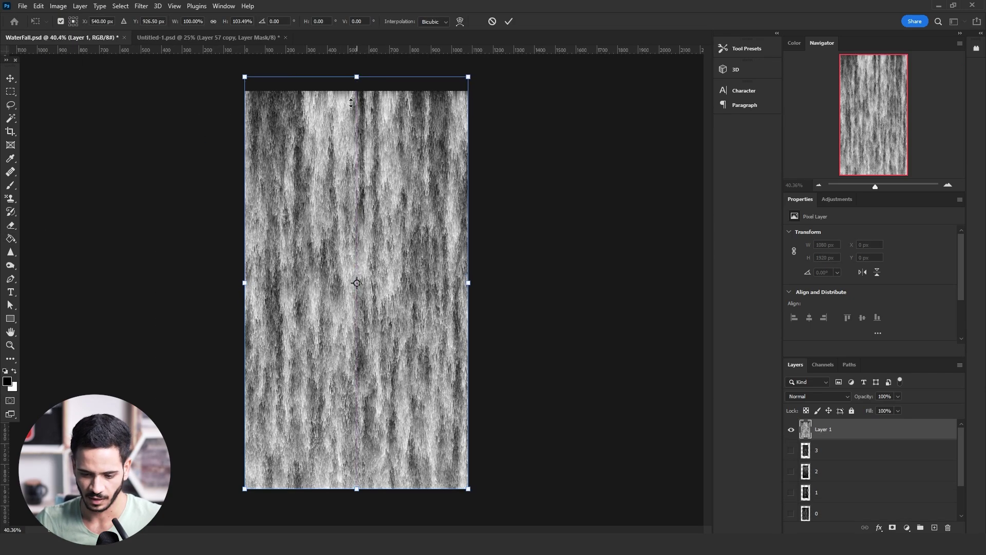
pyautogui.press('Return')
# - Soften the fiber streaks slightly with a Gaussian Blur
pyautogui.click(141, 5)
pyautogui.moveTo(165, 126)
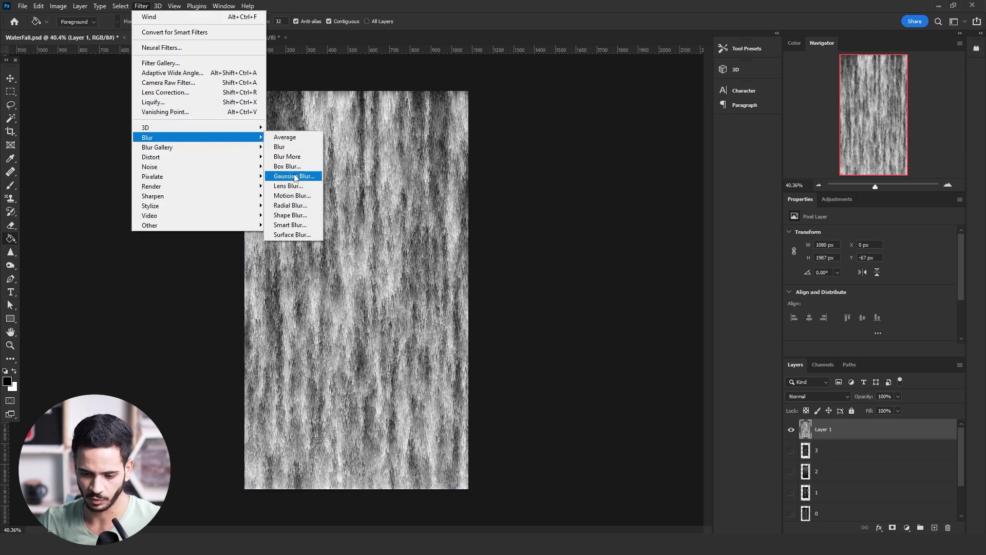
pyautogui.click(308, 177)
pyautogui.click(779, 198)
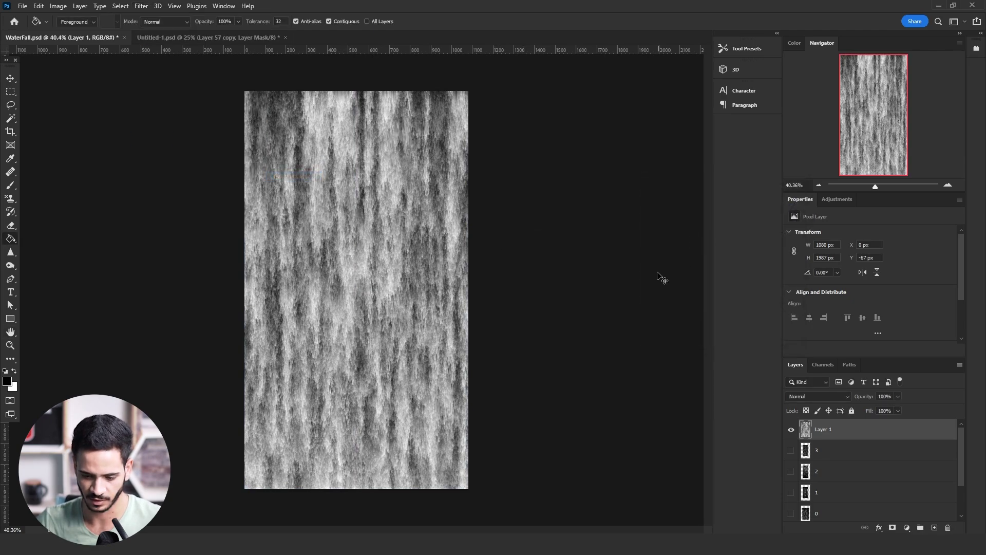
# - Darken the fiber streaks with Levels to deepen the gaps between them
pyautogui.hotkey('ctrl', 'l')
pyautogui.moveTo(671, 314); pyautogui.dragTo(690, 313)
pyautogui.click(778, 219)
pyautogui.press('g')
pyautogui.hotkey('ctrl', 'space')
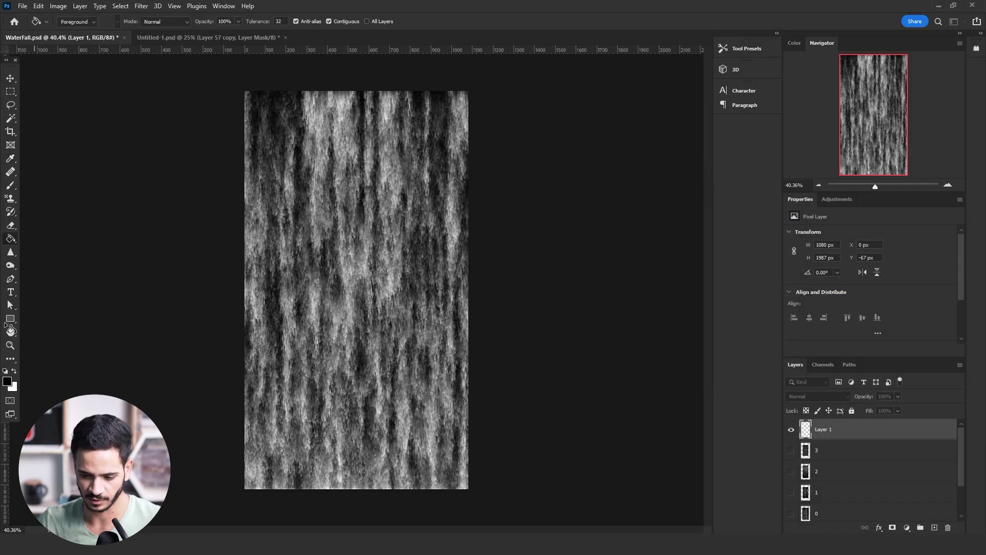
pyautogui.moveTo(314, 297); pyautogui.dragTo(326, 272)
# - Add a new layer above the fiber streaks, fill it with black and render clouds on it
pyautogui.hotkey('ctrl', 'shift', 'alt', 'n')
pyautogui.press('g')
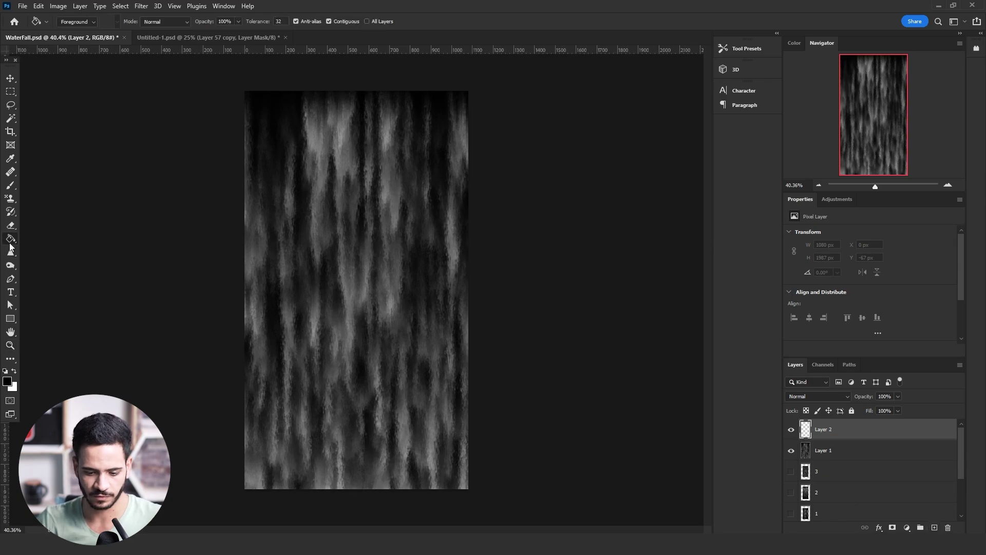
pyautogui.click(363, 268)
pyautogui.click(141, 6)
pyautogui.moveTo(223, 174)
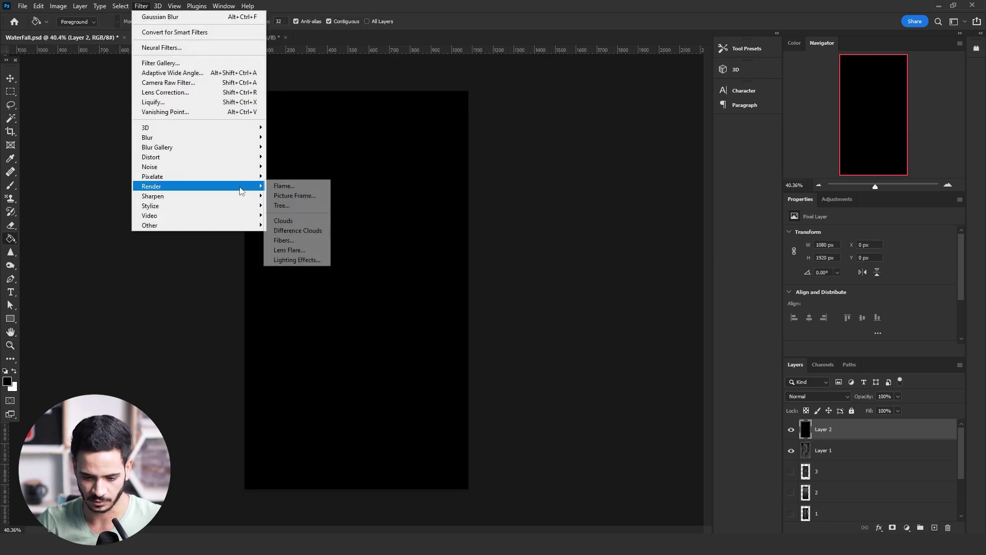
pyautogui.click(265, 205)
# - Scale the cloud layer to 200% width and 250% height and shift it about 381 px right and 416 px up
pyautogui.hotkey('ctrl', 't')
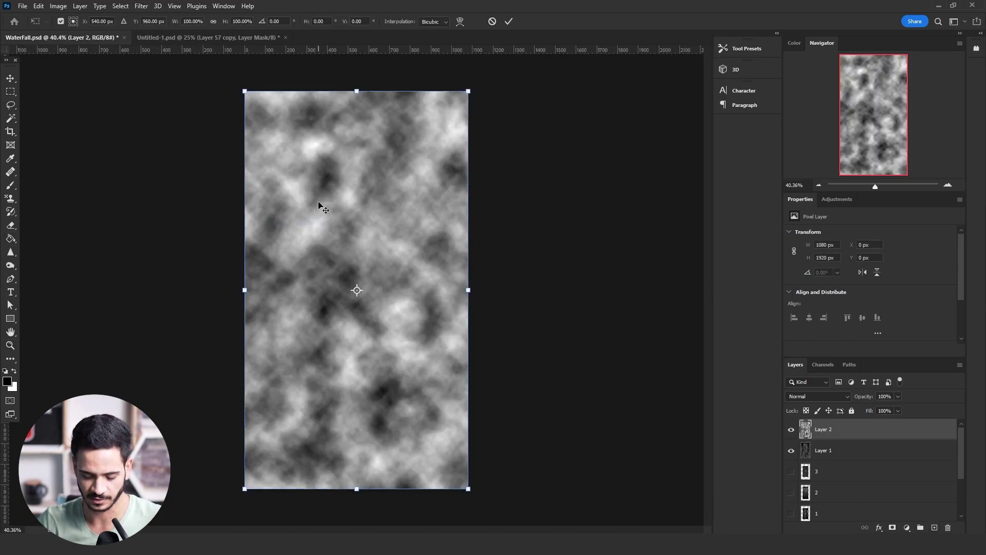
pyautogui.write('250')
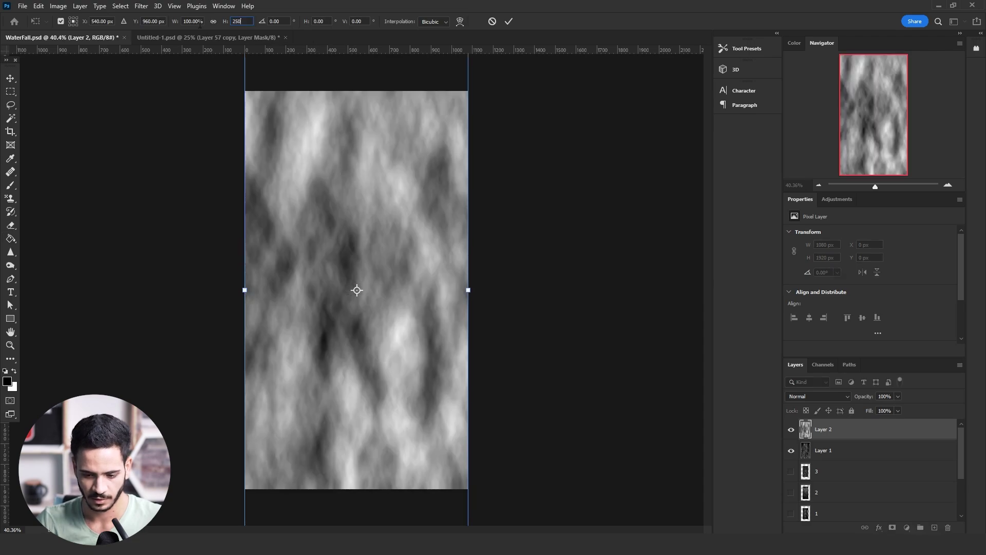
pyautogui.write('20')
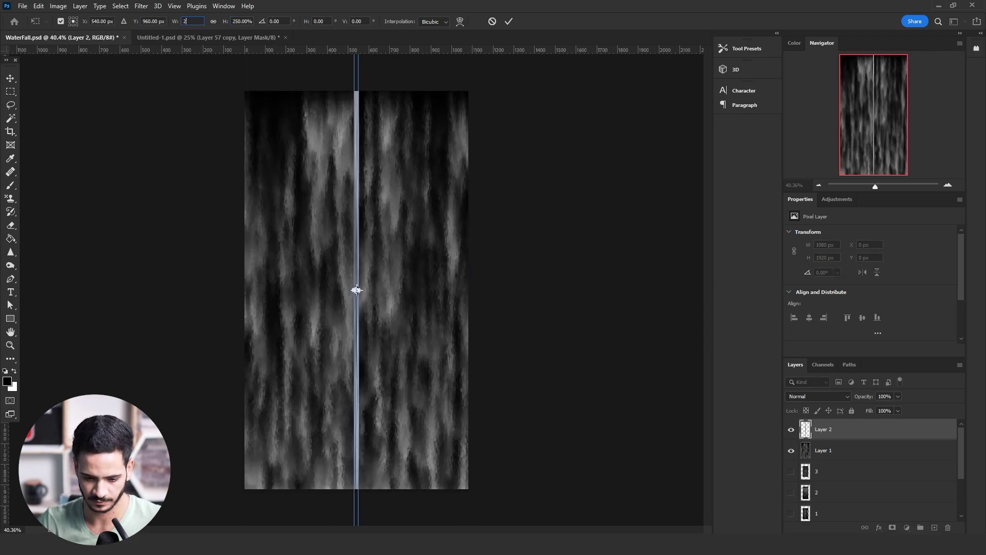
pyautogui.press('BackSpace')
pyautogui.write('00')
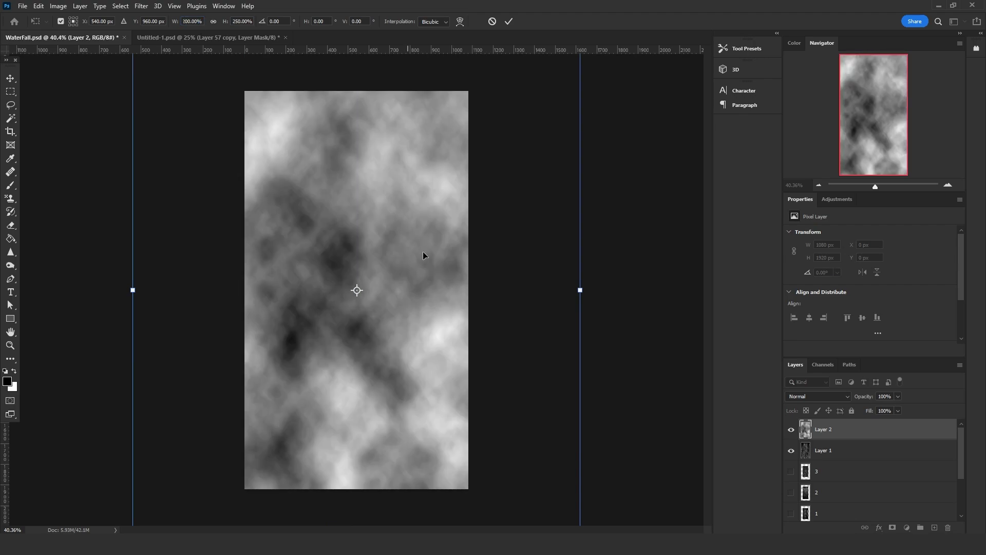
pyautogui.moveTo(425, 255); pyautogui.dragTo(504, 176)
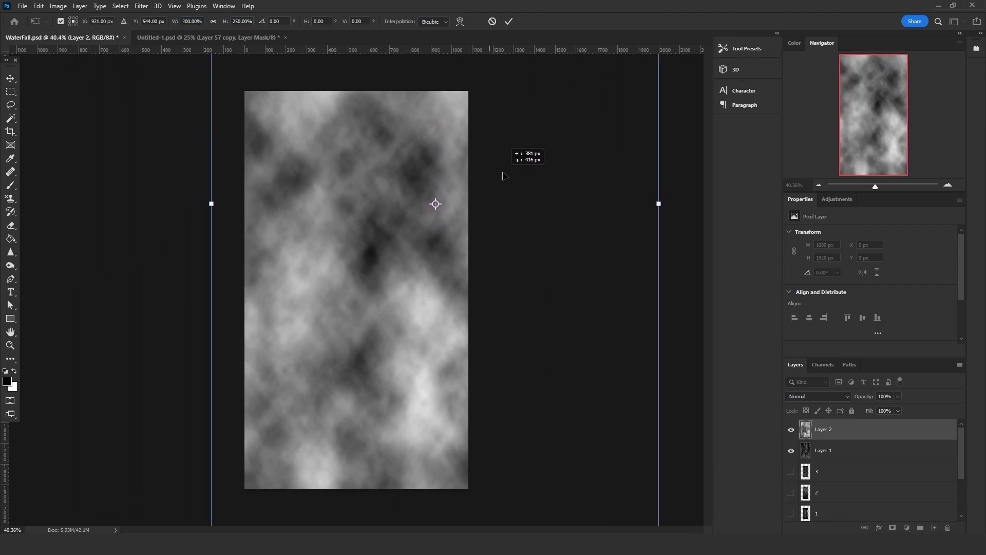
pyautogui.press('Return')
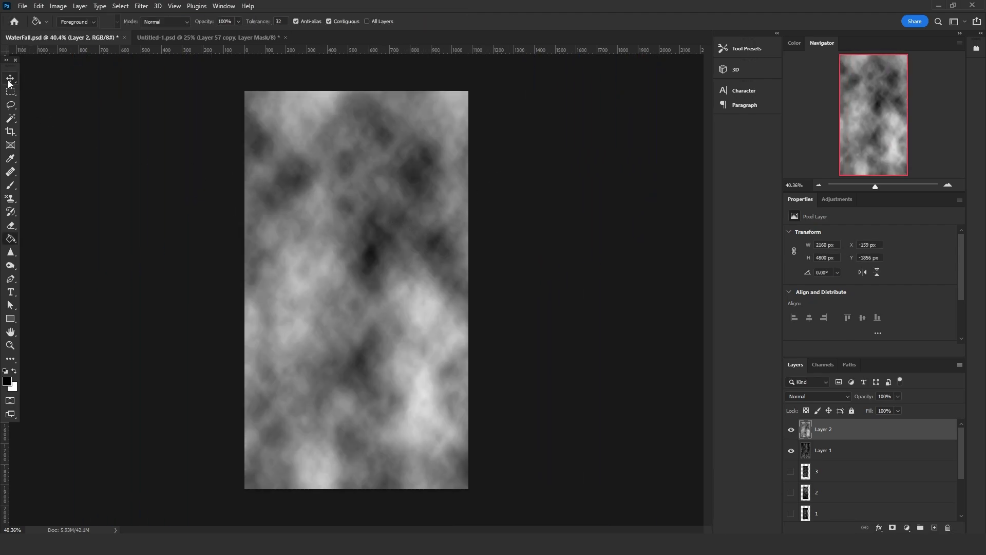
# - Select the whole canvas and crop away the cloud pixels outside it
pyautogui.hotkey('ctrl', 'a')
pyautogui.click(58, 6)
pyautogui.click(103, 112)
pyautogui.press('l')
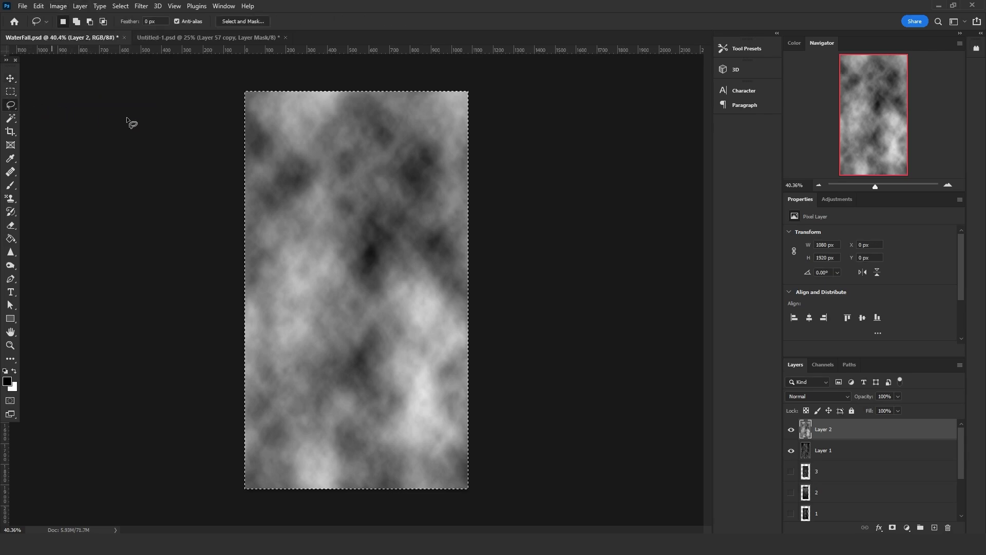
# - Use Apply Image twice on the cloud layer with the merged RGB source, Multiply blending and 100% opacity
pyautogui.click(58, 6)
pyautogui.click(90, 156)
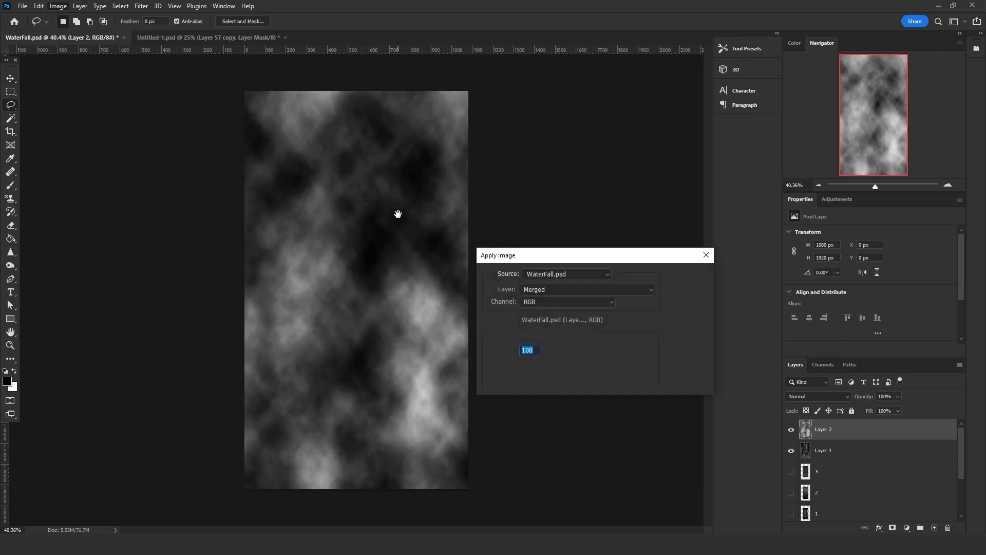
pyautogui.click(675, 283)
pyautogui.click(58, 6)
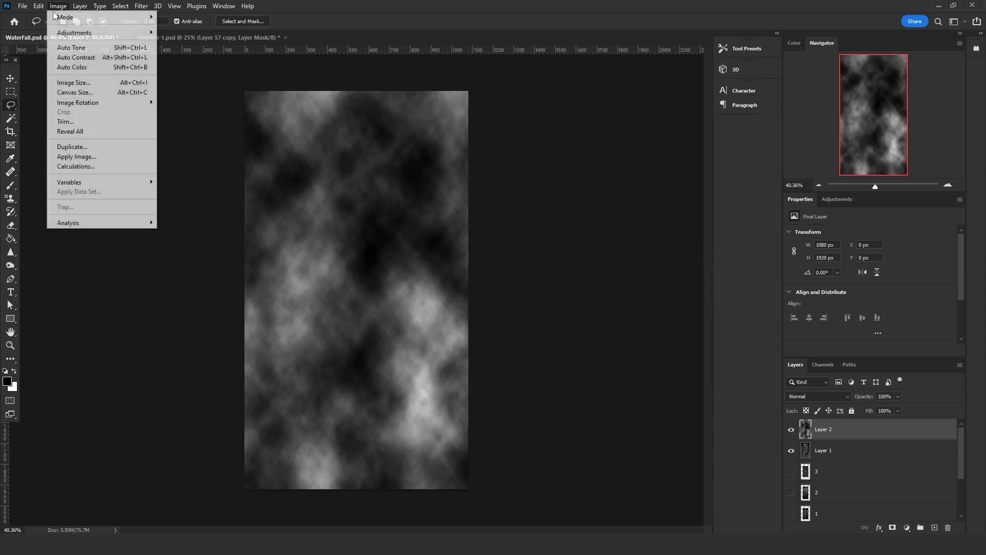
pyautogui.click(90, 155)
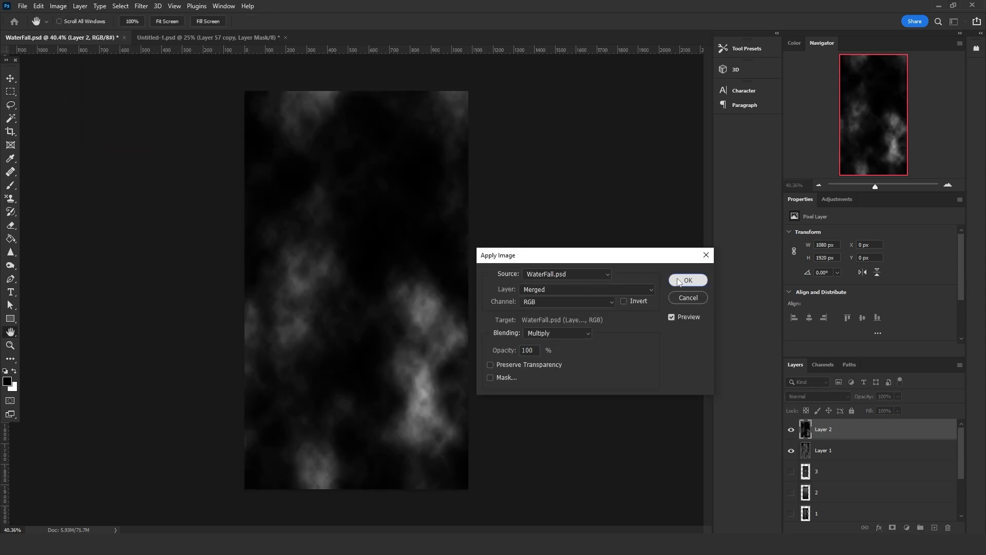
pyautogui.click(678, 282)
# - Set the cloud layer to Screen mode, stretch it to 151% height and a larger width, and reposition it over the streaks
pyautogui.click(814, 401)
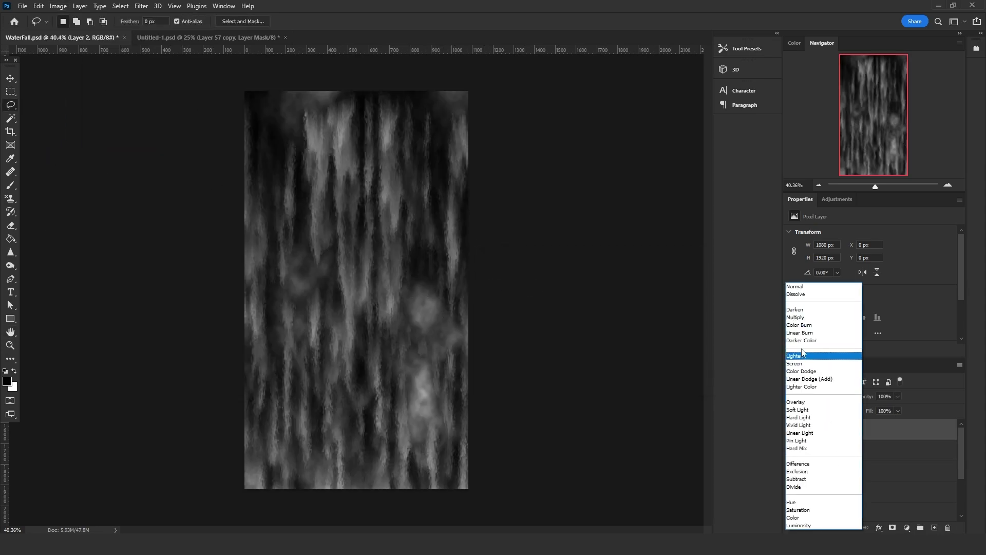
pyautogui.click(807, 364)
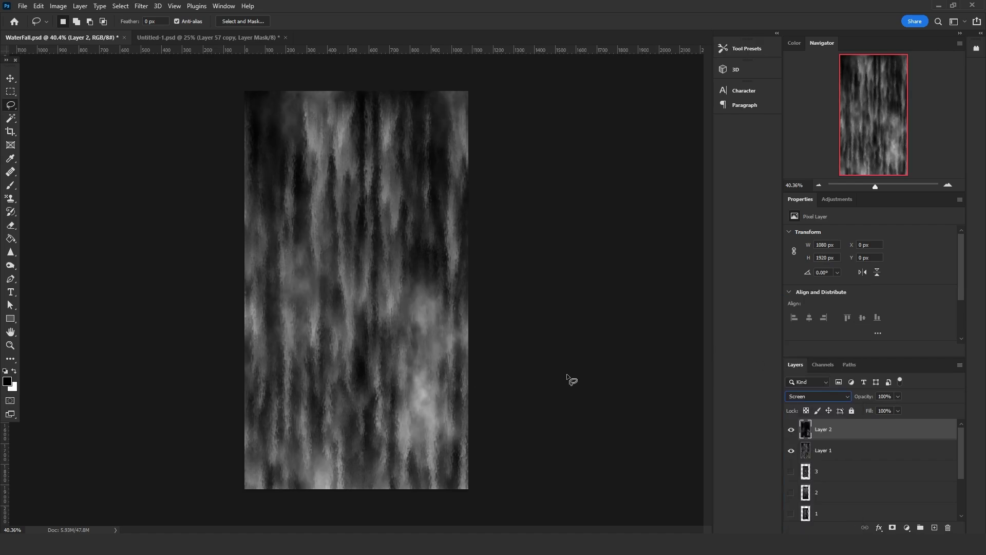
pyautogui.hotkey('ctrl', 't')
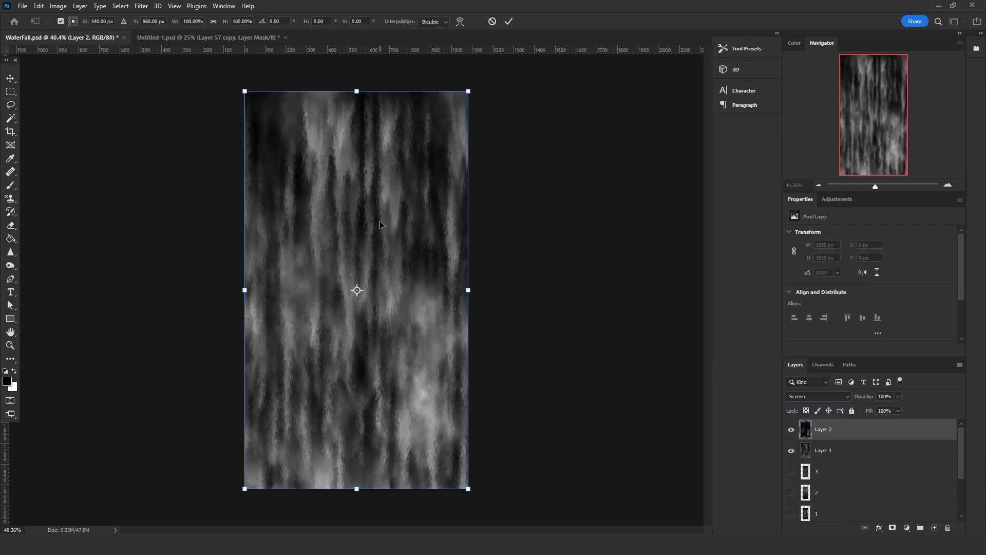
pyautogui.moveTo(347, 82); pyautogui.dragTo(355, 14)
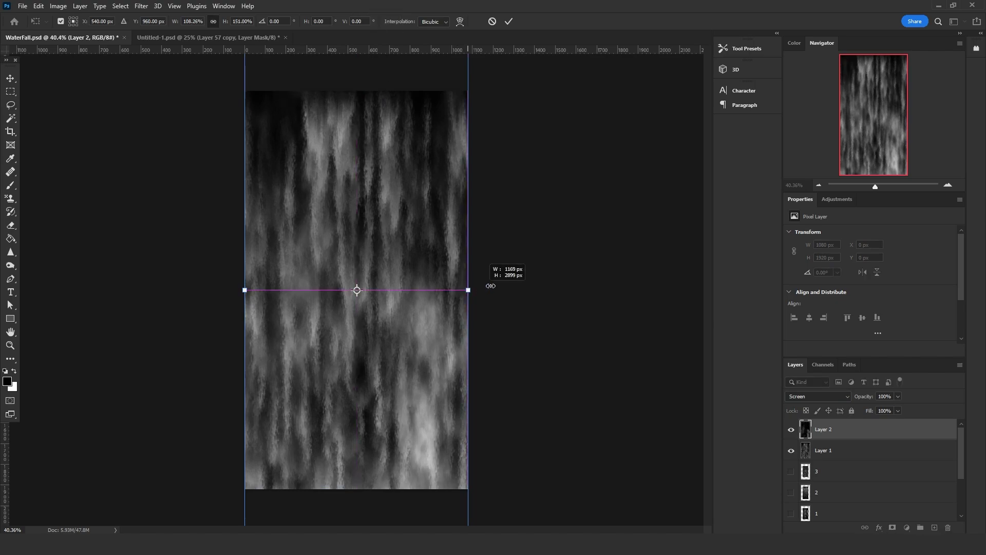
pyautogui.moveTo(491, 285); pyautogui.dragTo(585, 288)
pyautogui.moveTo(480, 334)
pyautogui.mouseDown()
pyautogui.moveTo(570, 244)
pyautogui.moveTo(544, 323)
pyautogui.moveTo(567, 337)
pyautogui.moveTo(406, 282)
pyautogui.moveTo(415, 294)
pyautogui.moveTo(411, 280)
pyautogui.mouseUp()
pyautogui.press('Return')
# - Duplicate the cloud layer and transform the copy to vary the clouds
pyautogui.hotkey('ctrl', 'j')
pyautogui.hotkey('ctrl', 't')
pyautogui.press('Return')
# - Crop away the pixels outside the canvas on both the cloud copy and the original cloud layer
pyautogui.press('l')
pyautogui.hotkey('ctrl', 'a')
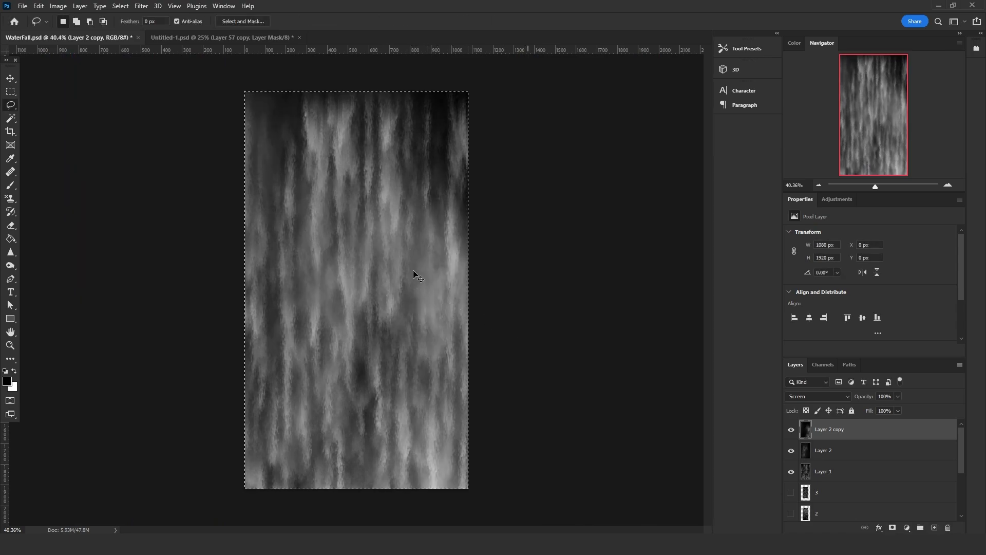
pyautogui.click(58, 6)
pyautogui.click(74, 111)
pyautogui.click(846, 449)
pyautogui.hotkey('ctrl', 'a')
pyautogui.click(58, 6)
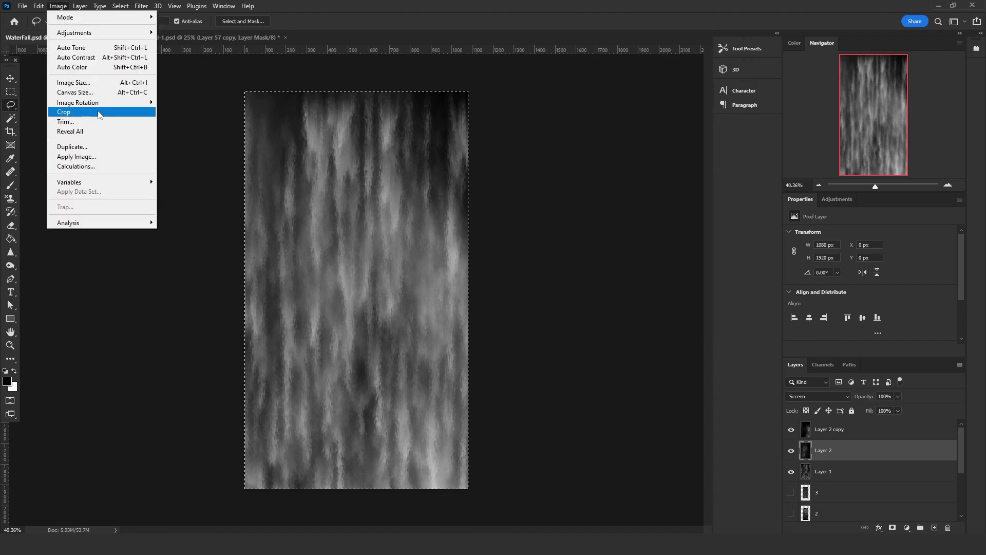
pyautogui.click(74, 111)
# - Merge the two cloud layers and set the result to Screen blending
pyautogui.click(841, 430)
pyautogui.click(818, 396)
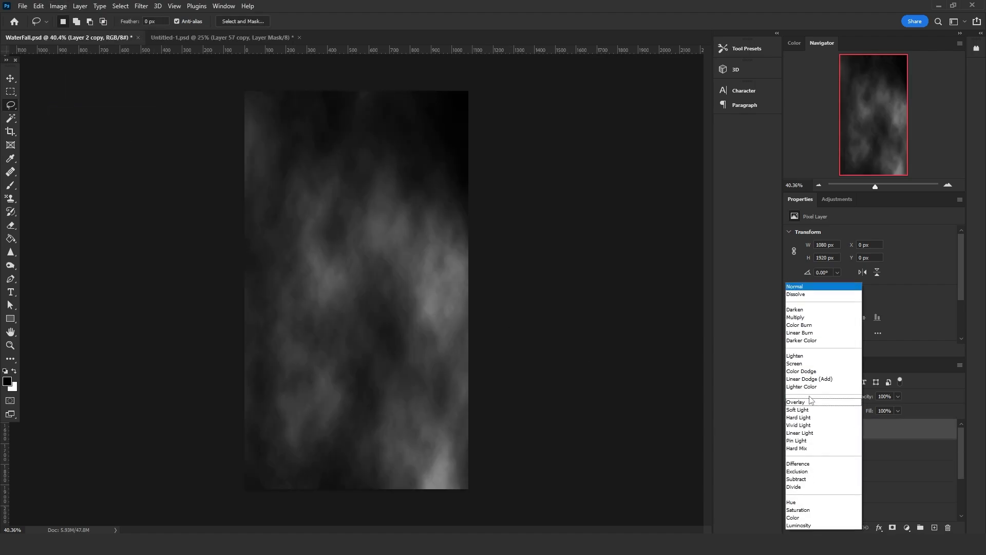
pyautogui.click(810, 364)
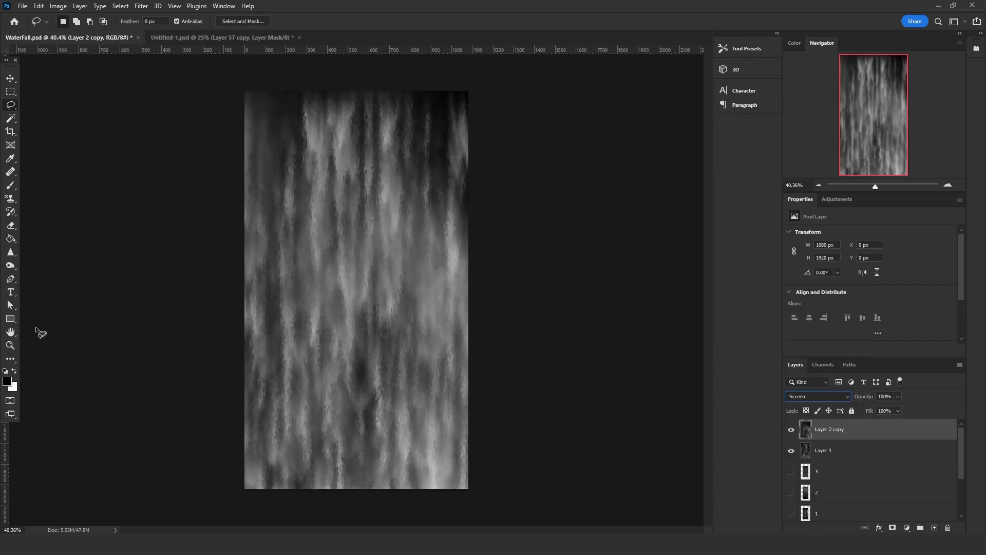
# - Merge the clouds with the fiber streaks into one layer and darken the result with Levels
pyautogui.click(10, 345)
pyautogui.hotkey('ctrl', 'shift', 'e')
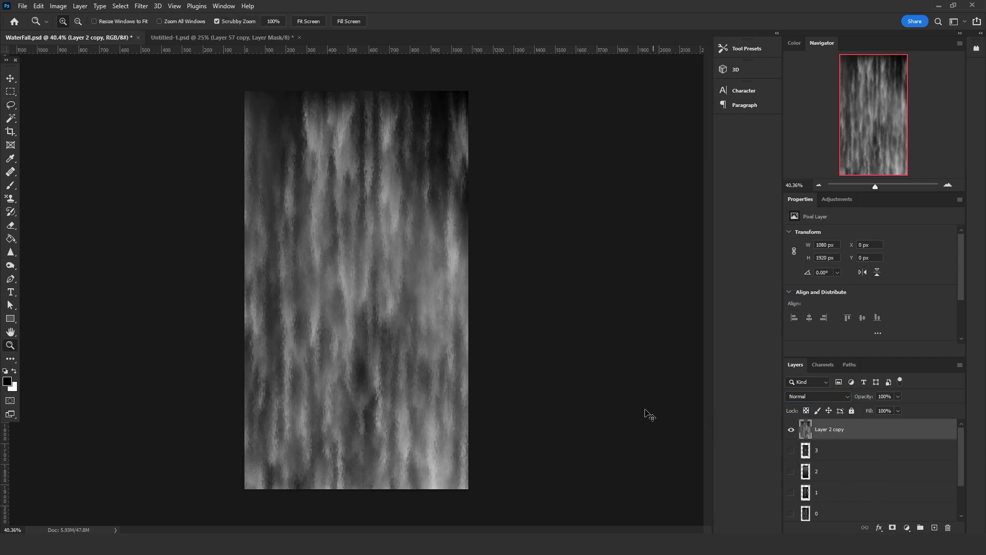
pyautogui.hotkey('ctrl', 'l')
pyautogui.moveTo(665, 314); pyautogui.dragTo(716, 314)
pyautogui.click(771, 219)
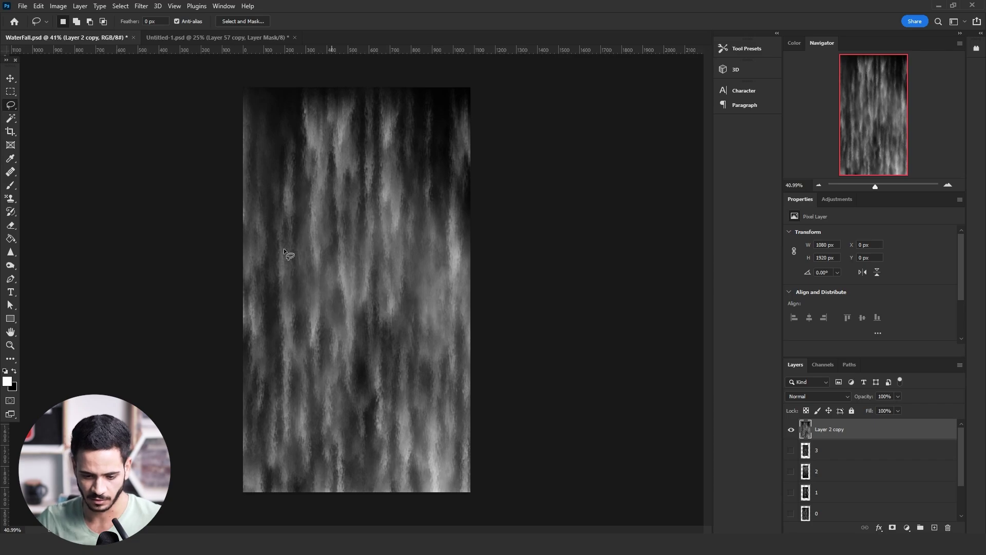
# - Open Liquify on the waterfall layer and push the middle and upper streaks upward with a large brush to form rounded ledges
pyautogui.click(141, 6)
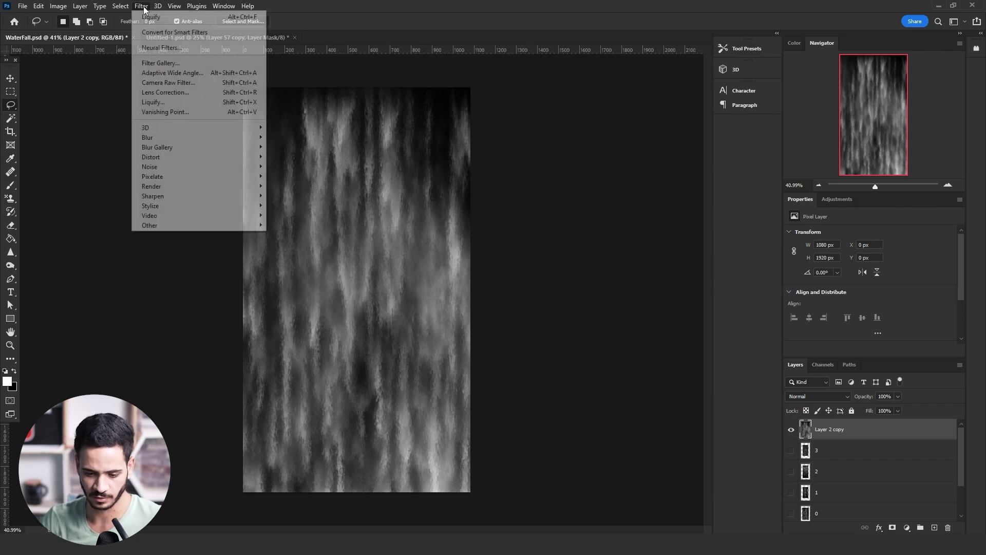
pyautogui.click(201, 103)
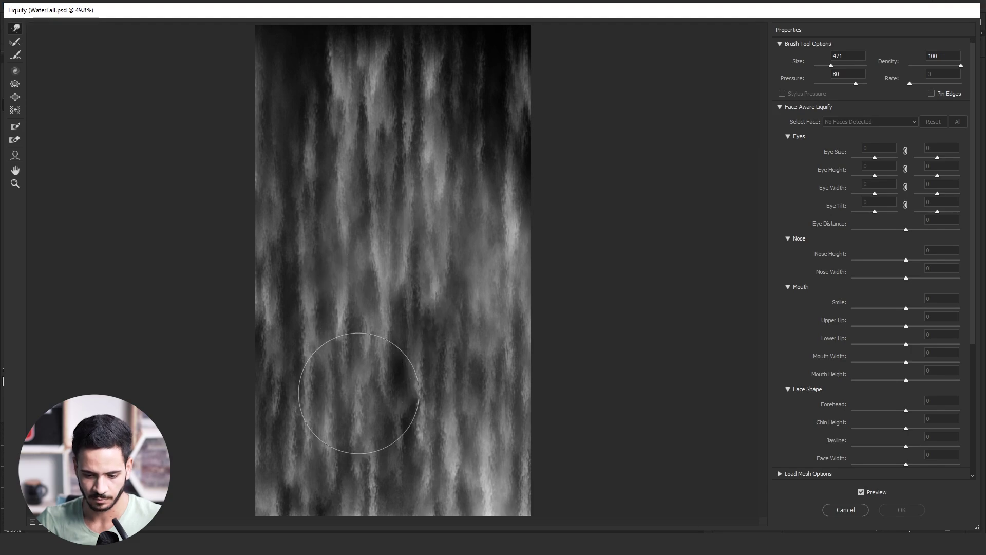
pyautogui.moveTo(353, 386)
pyautogui.mouseDown()
pyautogui.moveTo(347, 313)
pyautogui.moveTo(359, 294)
pyautogui.moveTo(366, 306)
pyautogui.mouseUp()
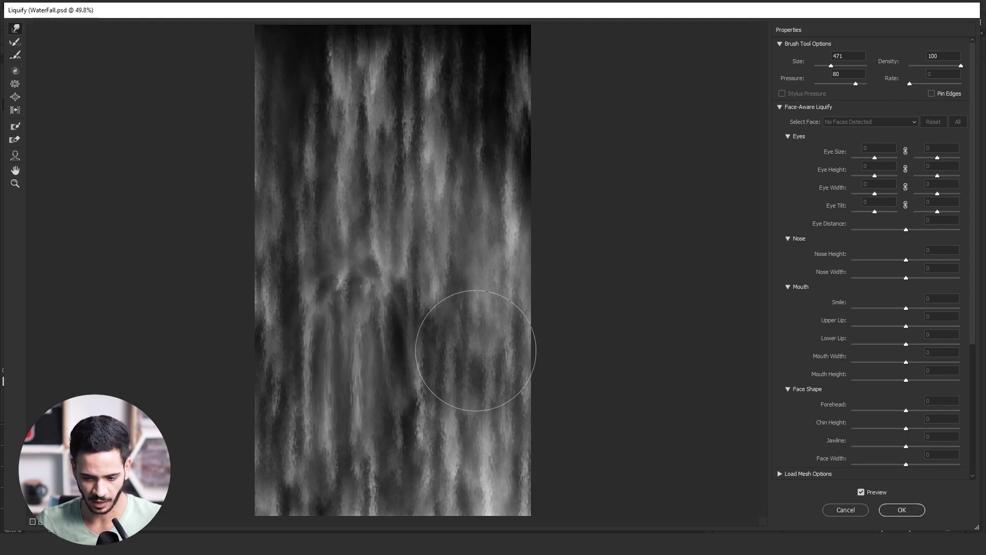
pyautogui.moveTo(473, 356); pyautogui.dragTo(467, 286)
pyautogui.keyDown('alt'); pyautogui.rightClick(427, 262); pyautogui.keyUp('alt')
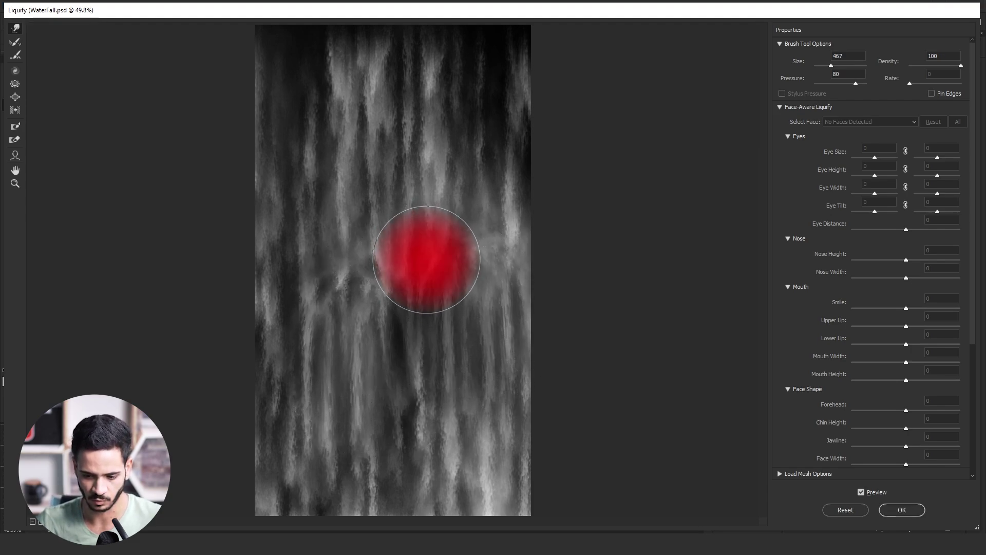
pyautogui.moveTo(404, 216)
pyautogui.mouseDown()
pyautogui.moveTo(401, 142)
pyautogui.moveTo(401, 185)
pyautogui.moveTo(396, 157)
pyautogui.moveTo(317, 207)
pyautogui.moveTo(310, 153)
pyautogui.moveTo(305, 218)
pyautogui.moveTo(315, 214)
pyautogui.moveTo(302, 227)
pyautogui.moveTo(305, 245)
pyautogui.moveTo(299, 158)
pyautogui.mouseUp()
pyautogui.keyDown('alt'); pyautogui.rightClick(378, 202); pyautogui.keyUp('alt')
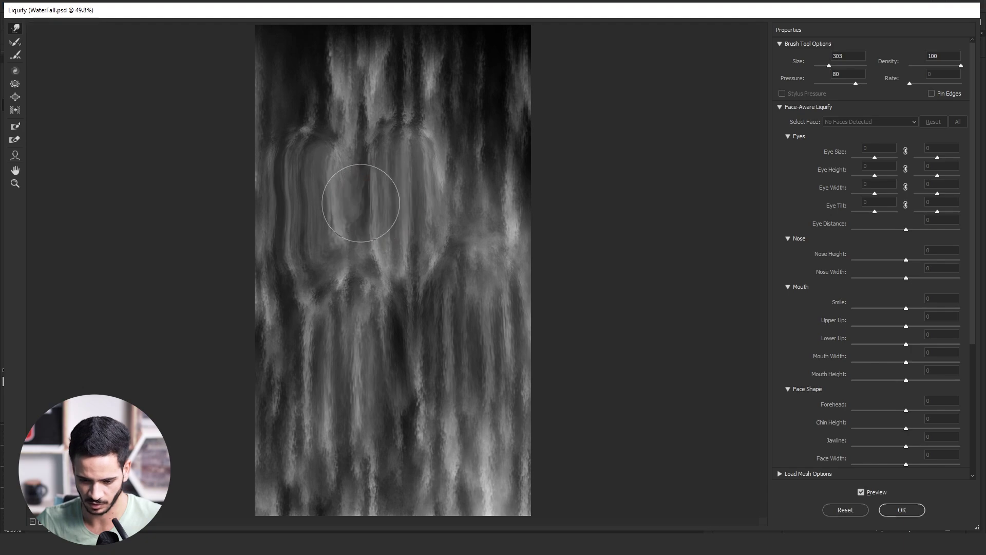
pyautogui.moveTo(350, 117)
pyautogui.mouseDown()
pyautogui.moveTo(347, 68)
pyautogui.moveTo(349, 84)
pyautogui.moveTo(349, 70)
pyautogui.moveTo(496, 114)
pyautogui.moveTo(495, 92)
pyautogui.moveTo(495, 115)
pyautogui.mouseUp()
# - Push the lower streaks upward into ledges using brush sizes of about 479 and 315, and apply the Liquify changes
pyautogui.keyDown('alt'); pyautogui.rightClick(410, 429); pyautogui.keyUp('alt')
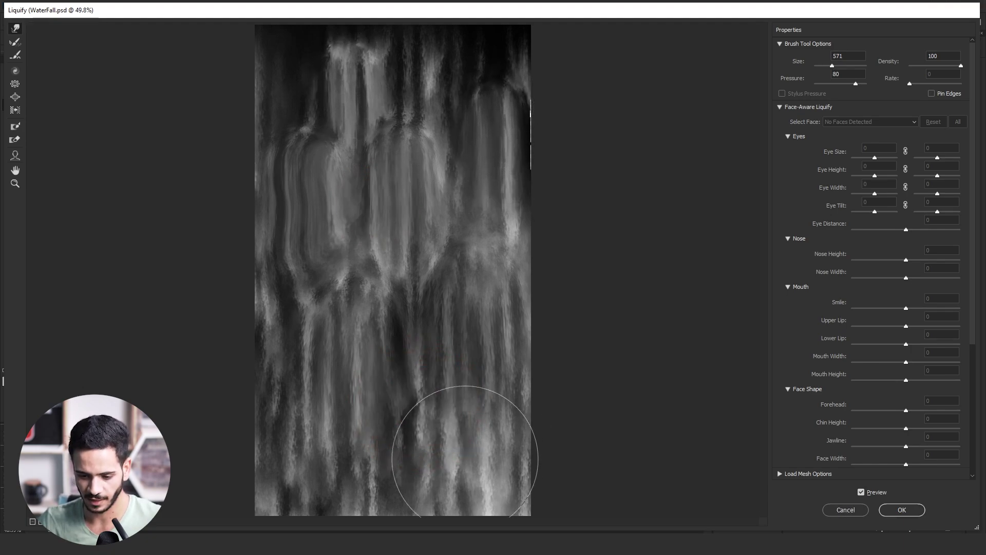
pyautogui.keyDown('alt'); pyautogui.rightClick(450, 427); pyautogui.keyUp('alt')
pyautogui.moveTo(418, 425); pyautogui.dragTo(424, 402)
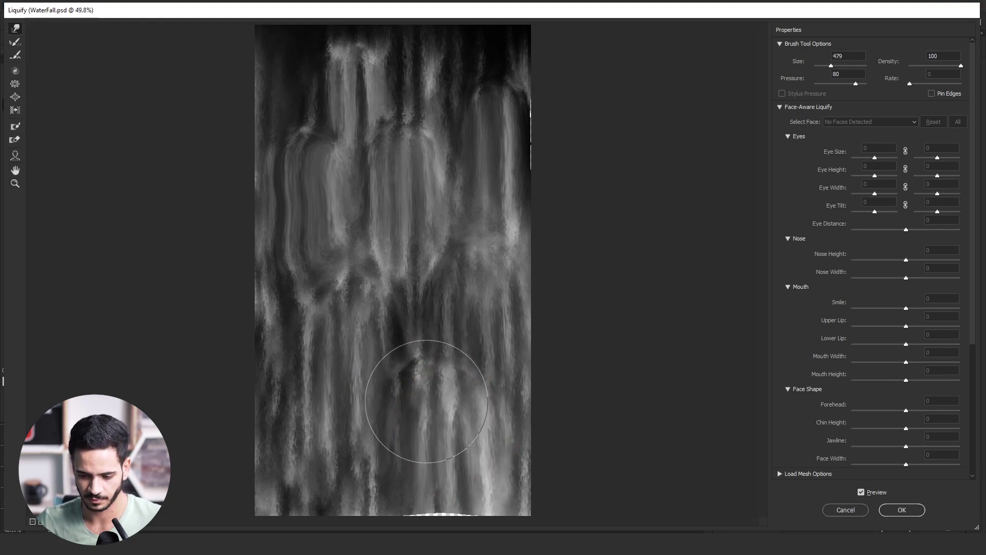
pyautogui.keyDown('alt'); pyautogui.rightClick(422, 420); pyautogui.keyUp('alt')
pyautogui.moveTo(367, 445); pyautogui.dragTo(376, 398)
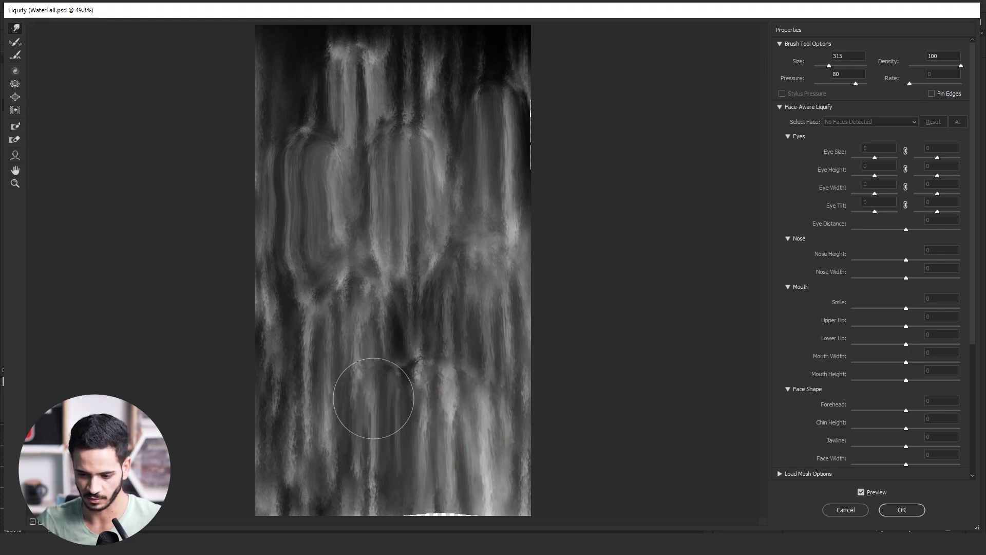
pyautogui.moveTo(303, 463); pyautogui.dragTo(287, 396)
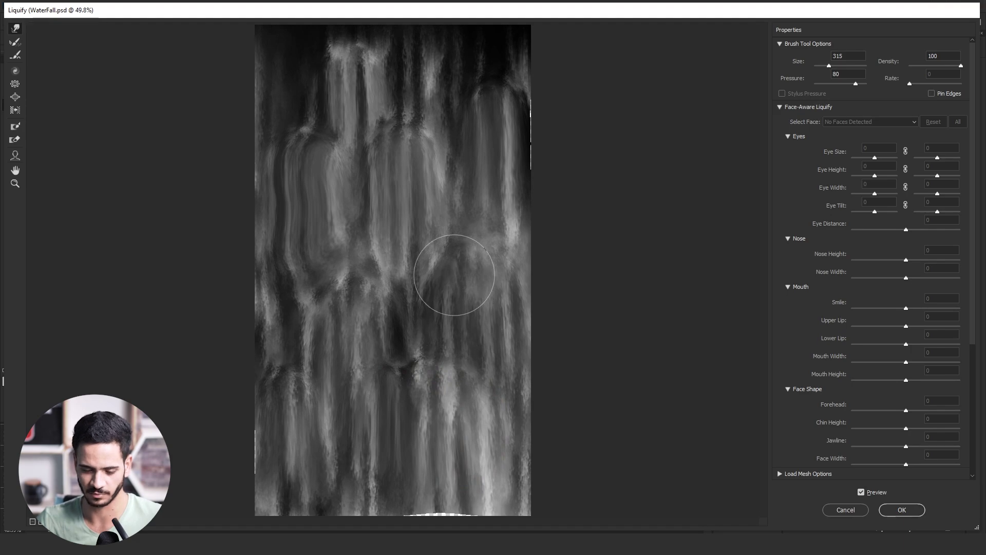
pyautogui.click(900, 510)
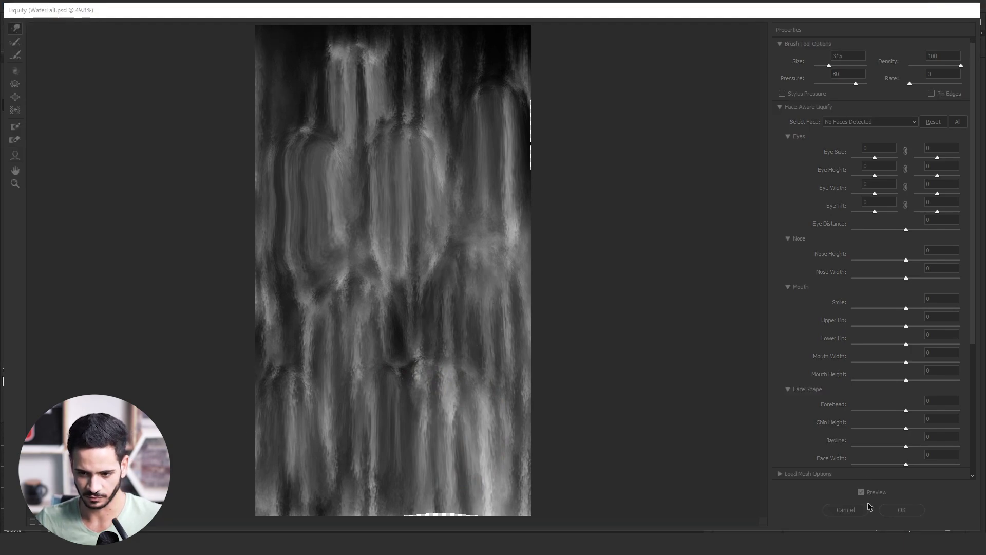
# - Boost the waterfall layer's contrast using Levels with midtones at 0.34 and the white input level at 179
pyautogui.hotkey('ctrl', 'l')
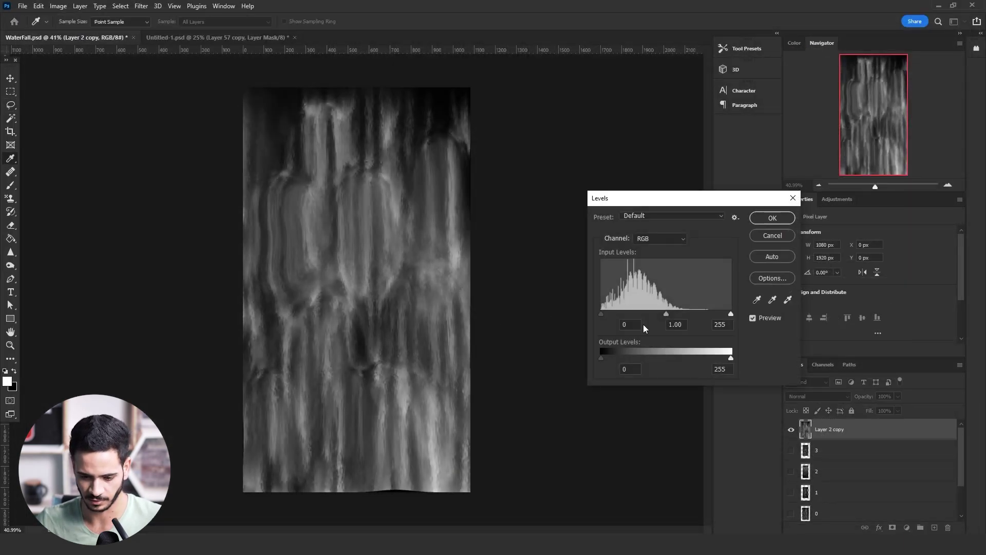
pyautogui.moveTo(730, 314); pyautogui.dragTo(672, 313)
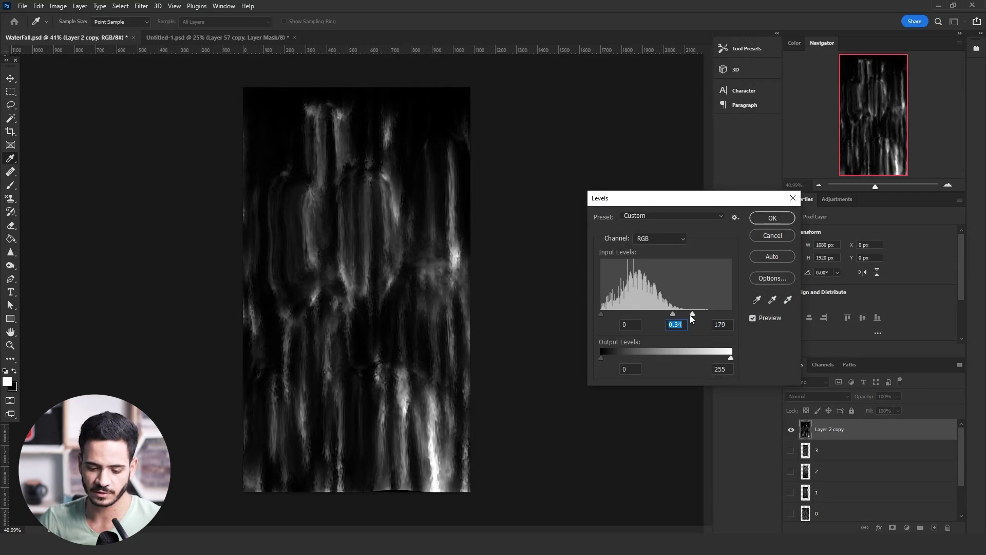
pyautogui.press('Tab')
pyautogui.click(785, 218)
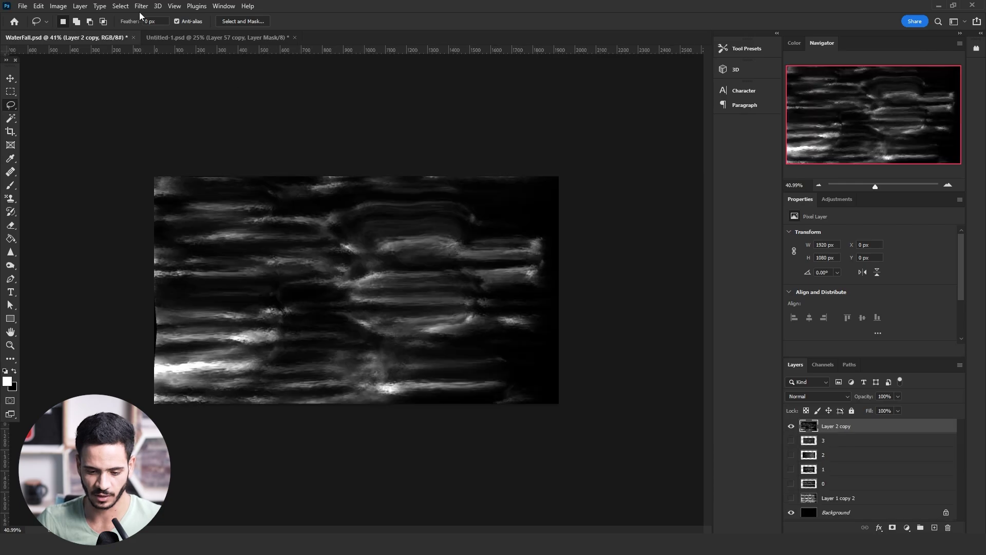
# - Rotate the canvas 90° clockwise and apply the Wind filter to the waterfall layer
pyautogui.click(140, 7)
pyautogui.moveTo(228, 206)
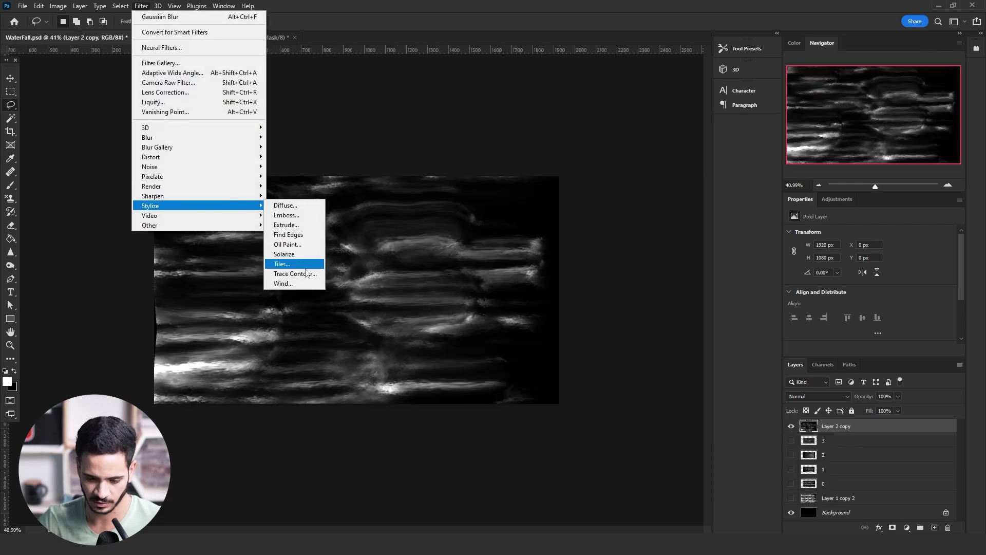
pyautogui.click(304, 283)
pyautogui.click(557, 126)
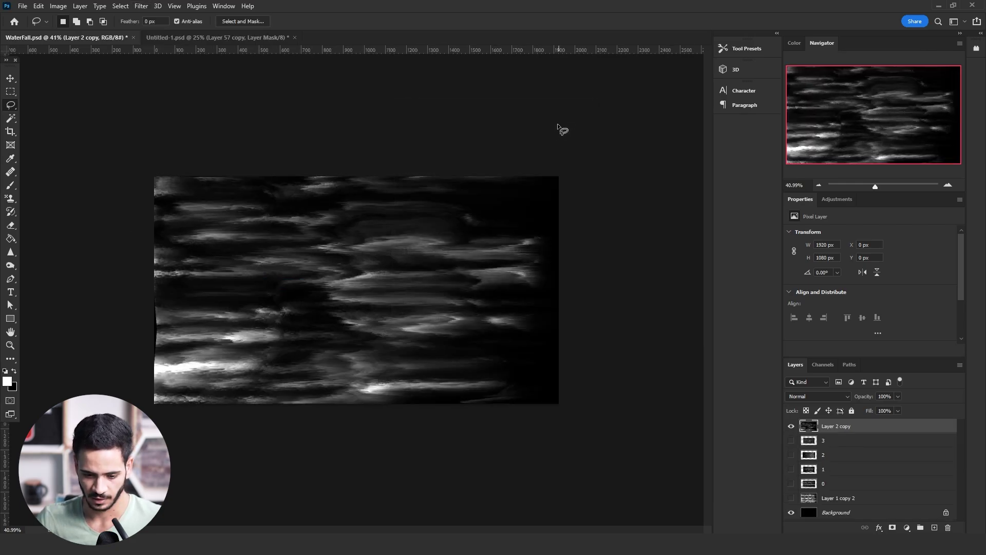
pyautogui.hotkey('ctrl', 'z')
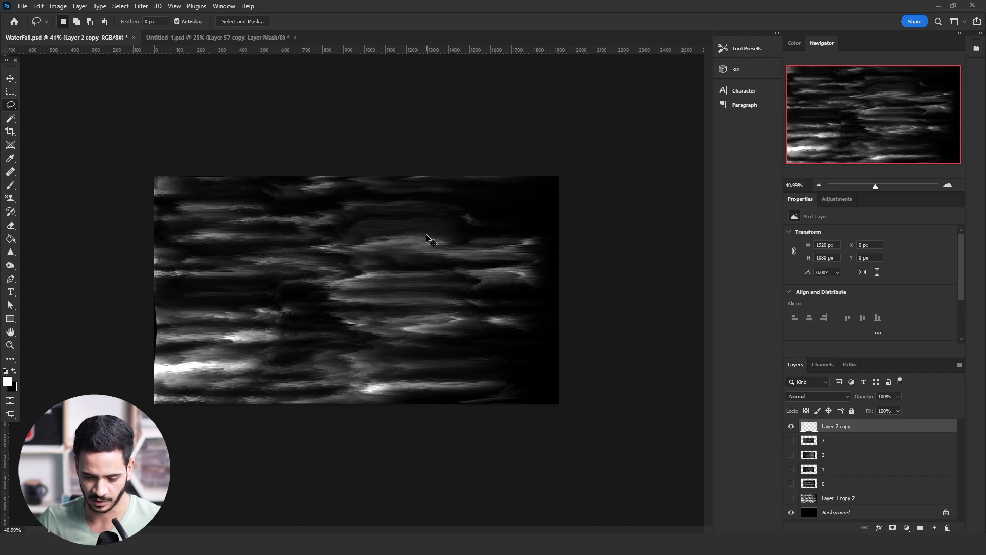
pyautogui.hotkey('ctrl', 'shift', 'z')
# - Rotate the canvas back 90° counterclockwise to portrait orientation
pyautogui.click(58, 6)
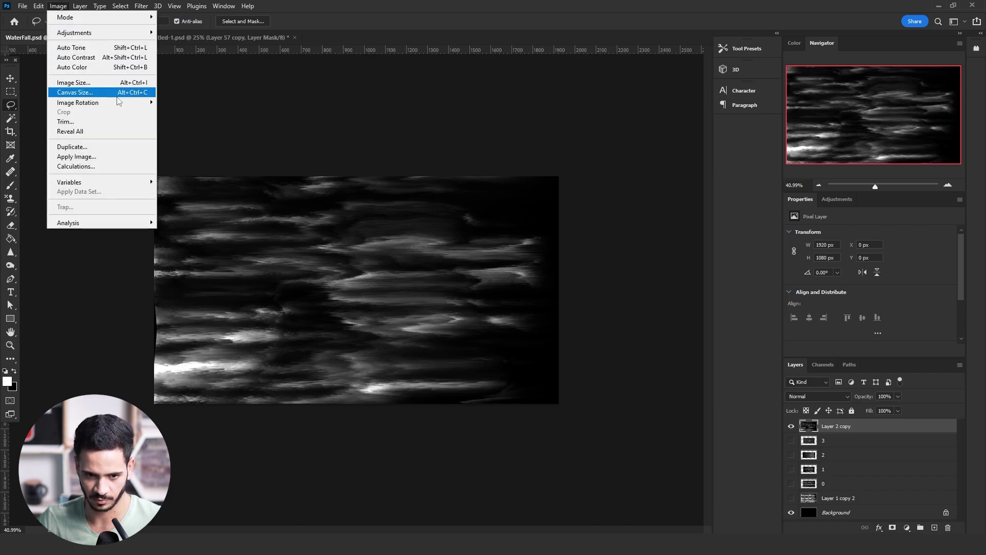
pyautogui.moveTo(93, 97)
pyautogui.click(213, 122)
# - Soften the waterfall layer using a Gaussian Blur with a radius of 1.5 pixels
pyautogui.scroll(2, 338, 272)
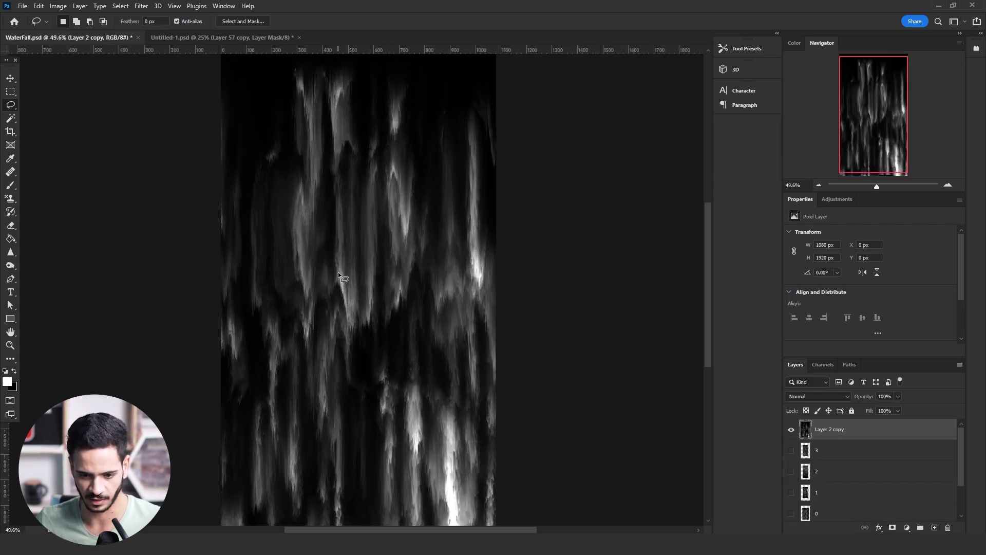
pyautogui.click(141, 6)
pyautogui.moveTo(206, 137)
pyautogui.click(306, 176)
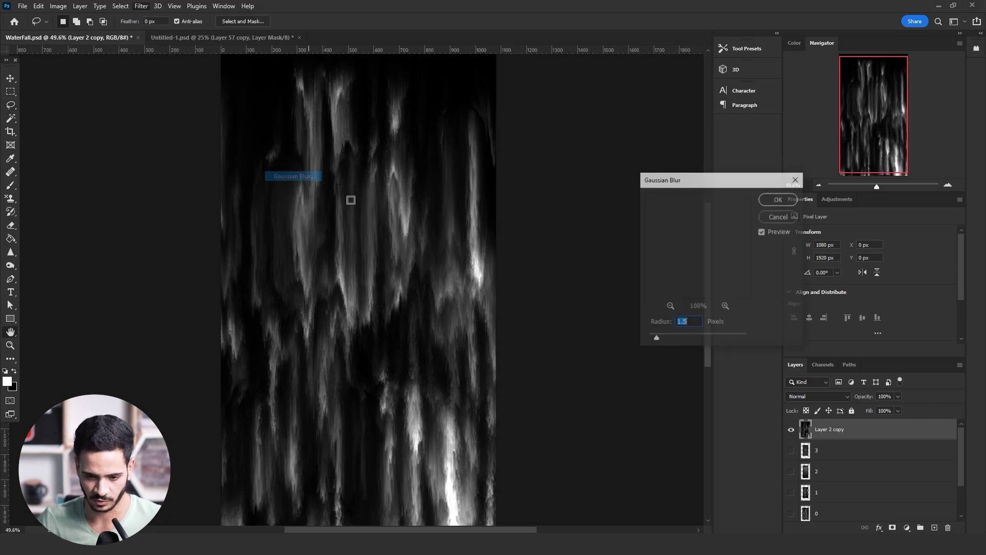
pyautogui.click(775, 199)
# - Bring the waterfall texture into the Untitled-1.psd octopus composition and set its blending mode to Screen
pyautogui.scroll(-4, 386, 276)
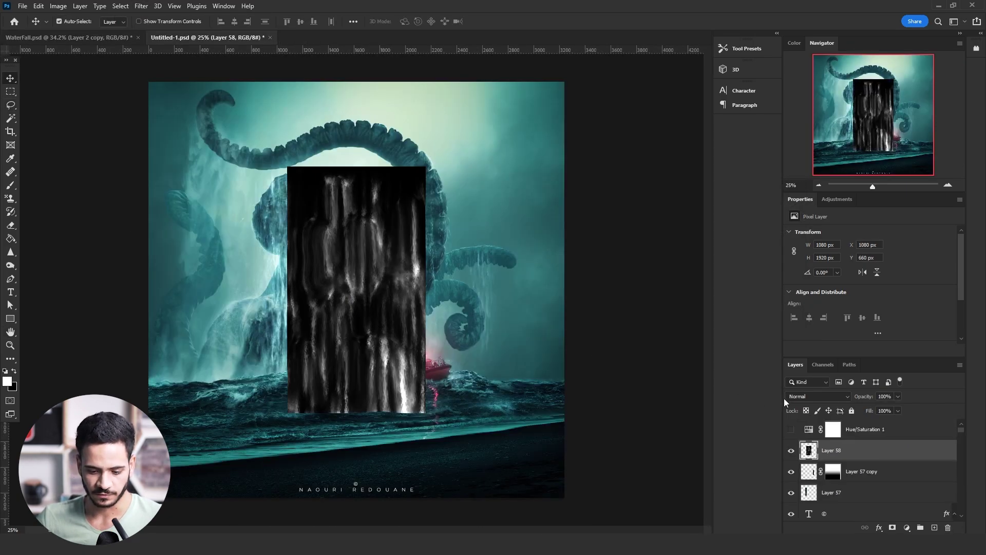
pyautogui.click(802, 396)
pyautogui.click(804, 363)
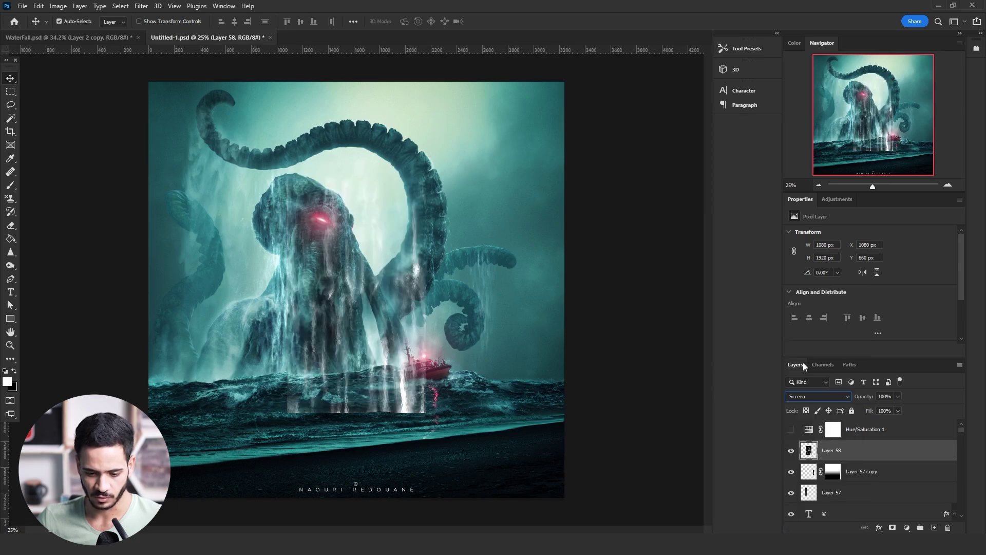
# - Position the waterfall texture over the octopus's head and body and scale it down to about 830 × 1476 px
pyautogui.moveTo(427, 294); pyautogui.dragTo(340, 254)
pyautogui.hotkey('ctrl', 't')
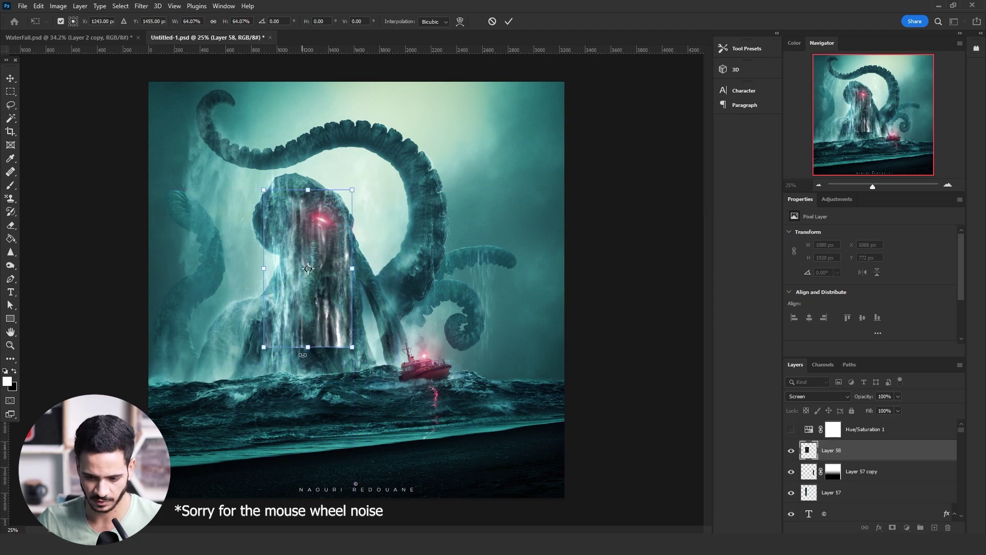
pyautogui.moveTo(308, 347); pyautogui.dragTo(335, 329)
pyautogui.press('Return')
# - Darken the placed waterfall layer using Hue/Saturation with Lightness at -30
pyautogui.hotkey('ctrl', 'u')
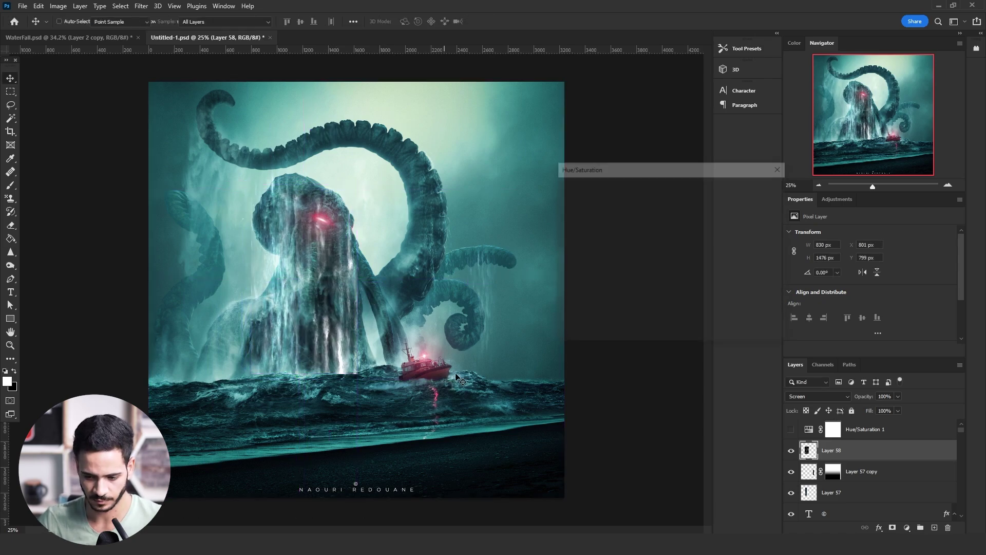
pyautogui.moveTo(647, 291); pyautogui.dragTo(635, 292)
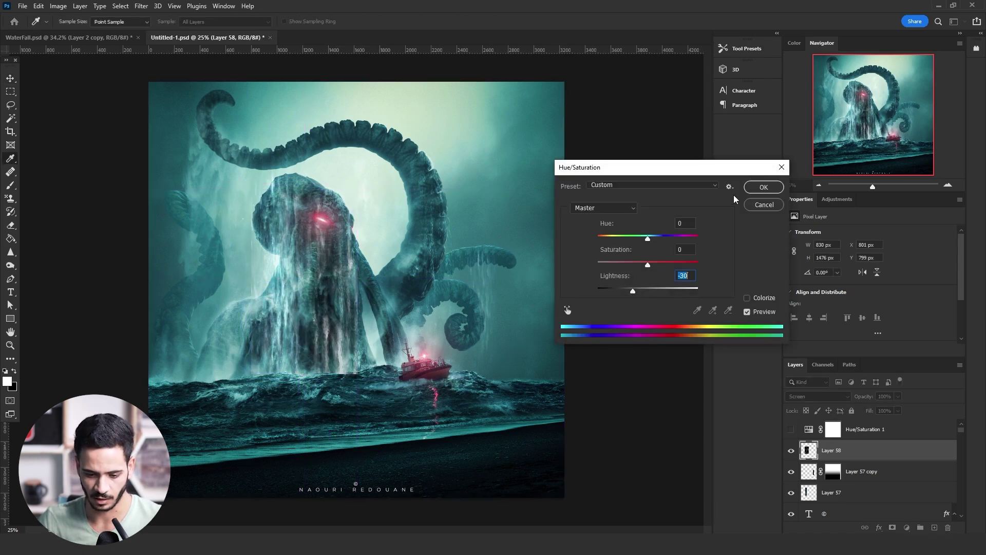
pyautogui.click(760, 188)
# - Open Levels for the placed waterfall layer and set the Red channel's midtones to 0.5
pyautogui.hotkey('ctrl', 'l')
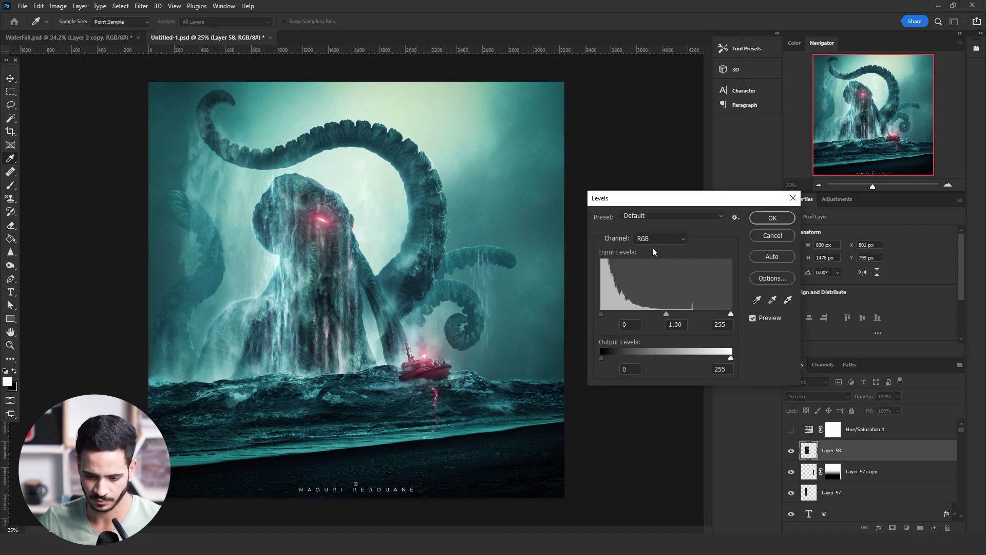
pyautogui.click(659, 238)
pyautogui.click(648, 258)
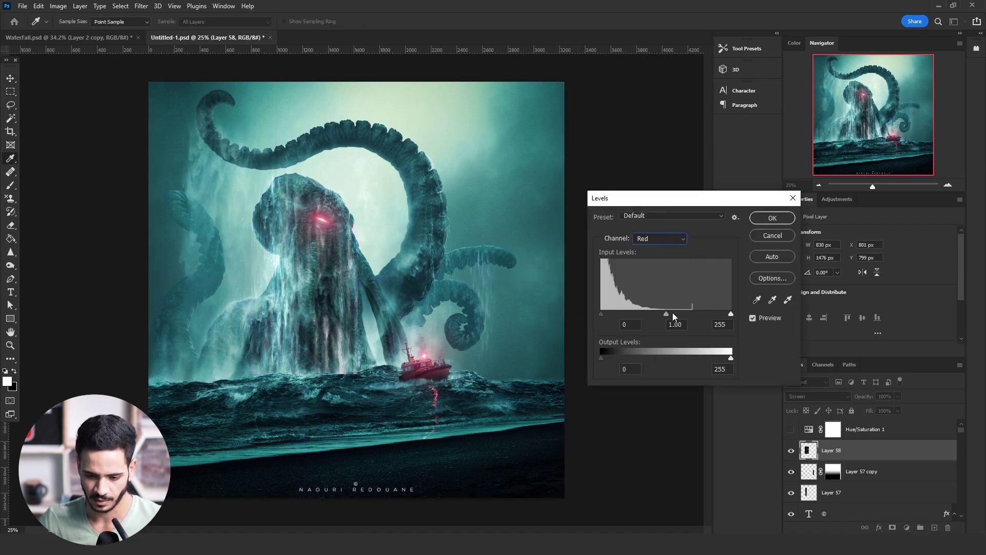
pyautogui.write('0.5')
# - Set the Blue channel's midtones to about 1.3 and apply the Levels color correction
pyautogui.click(658, 238)
pyautogui.click(661, 275)
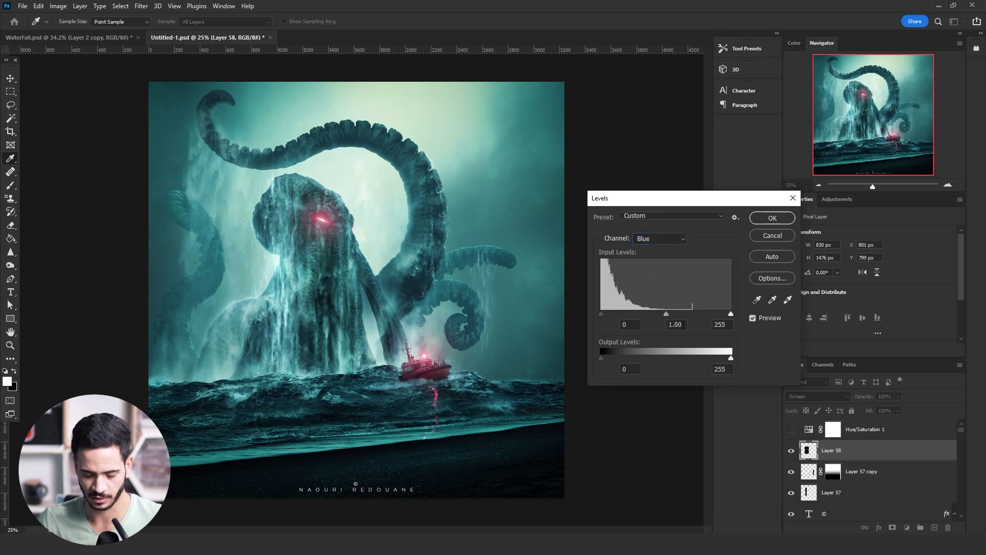
pyautogui.click(673, 329)
pyautogui.write('1.5')
pyautogui.press('BackSpace')
pyautogui.write('3')
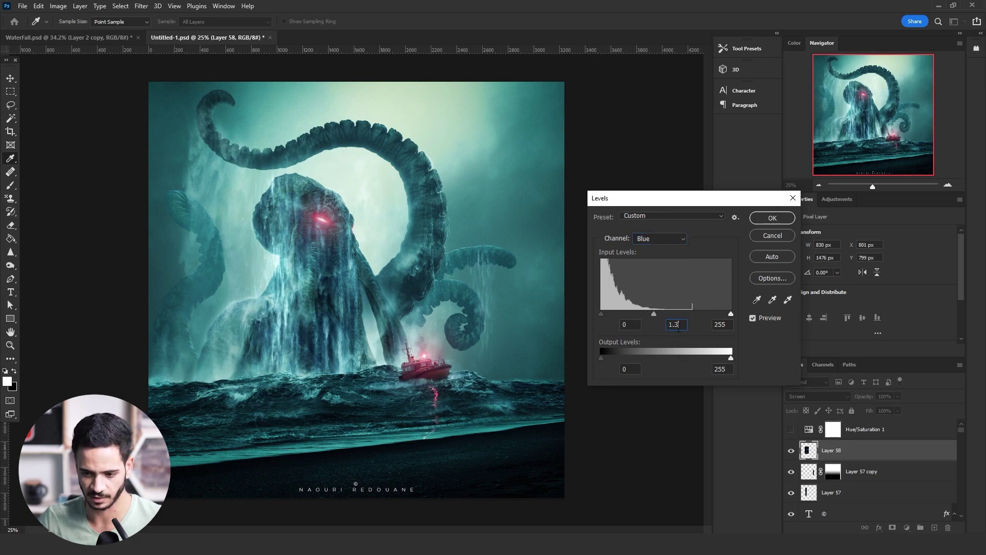
pyautogui.write('25')
pyautogui.click(769, 223)
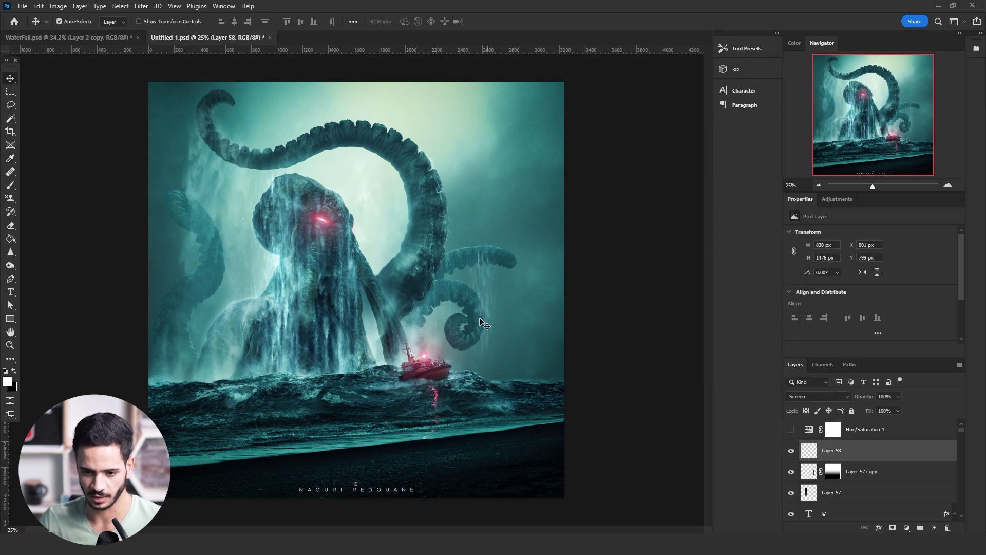
# - Reduce the placed waterfall layer's saturation to -25 using Hue/Saturation
pyautogui.hotkey('ctrl', 'u')
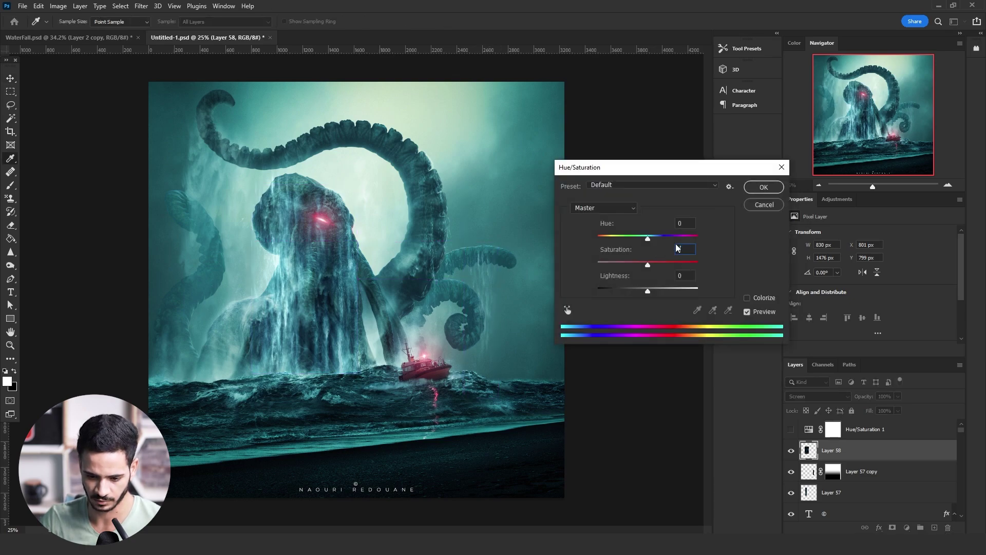
pyautogui.write('-25')
pyautogui.click(752, 189)
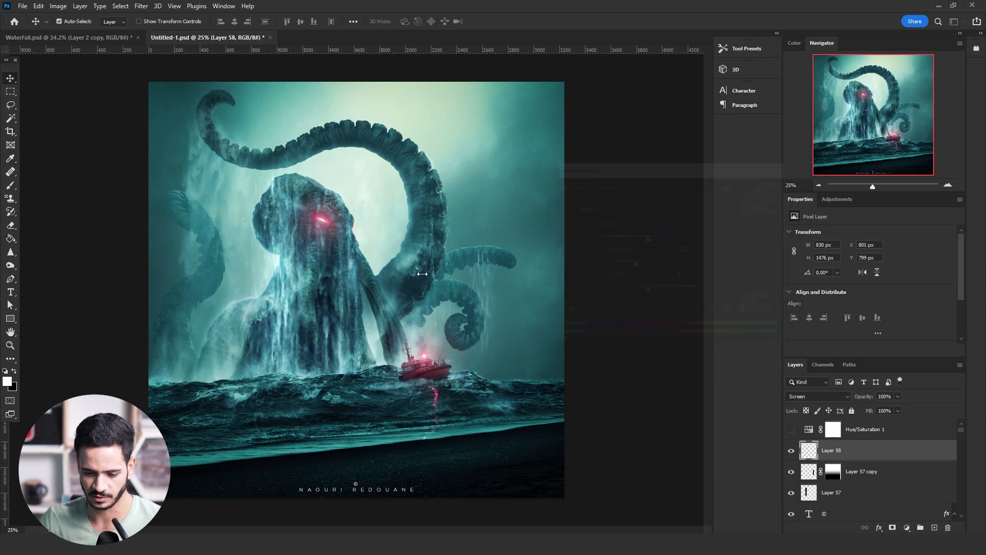
# - Shift the waterfall layer upward and slightly left over the octopus's head using Free Transform
pyautogui.hotkey('ctrl', 't')
pyautogui.moveTo(350, 301)
pyautogui.mouseDown()
pyautogui.moveTo(263, 303)
pyautogui.moveTo(343, 282)
pyautogui.mouseUp()
pyautogui.press('Return')
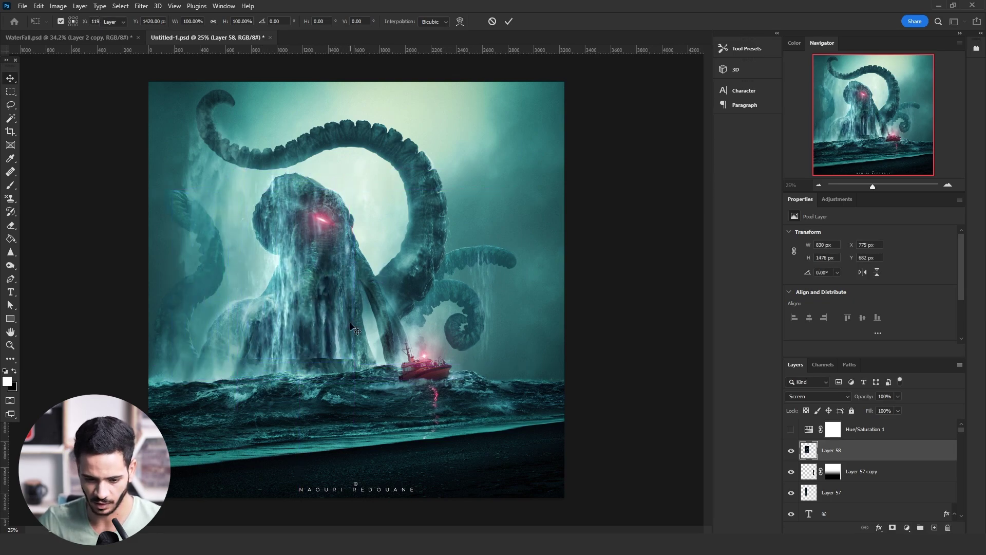
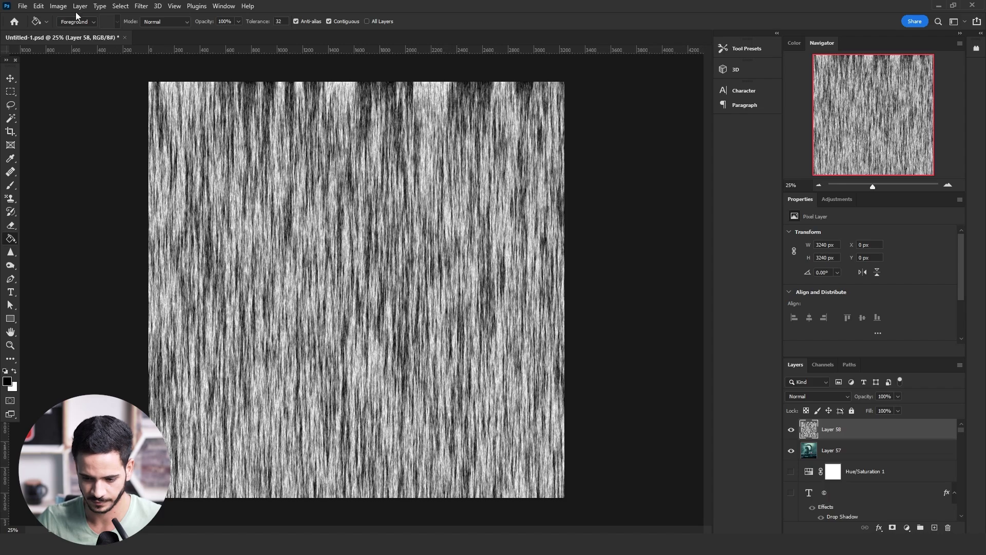
# - Apply the Glass filter to the streak texture with Distortion 8, Smoothness 2, Frosted texture and 100% scaling
pyautogui.click(58, 6)
pyautogui.moveTo(148, 104)
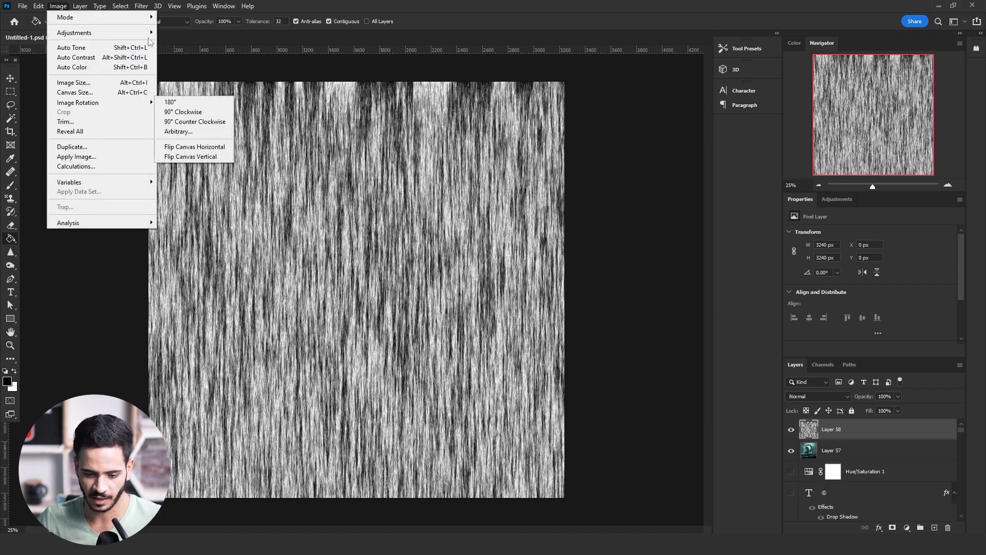
pyautogui.click(141, 6)
pyautogui.click(141, 7)
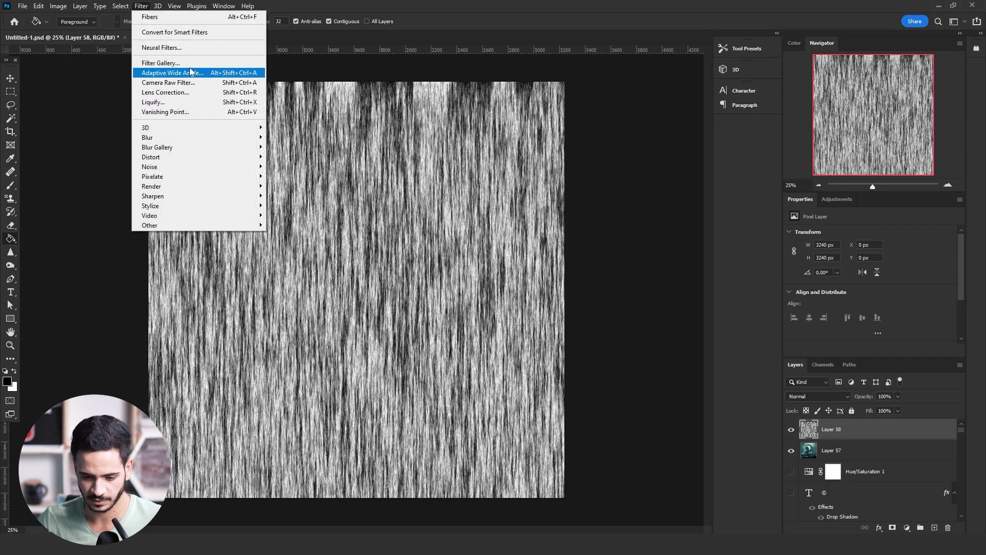
pyautogui.click(177, 63)
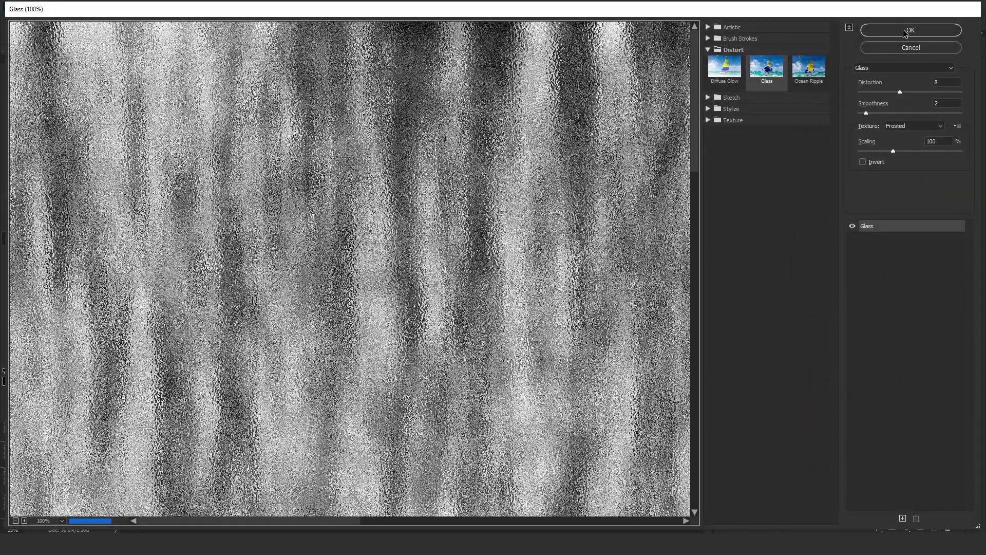
pyautogui.click(908, 30)
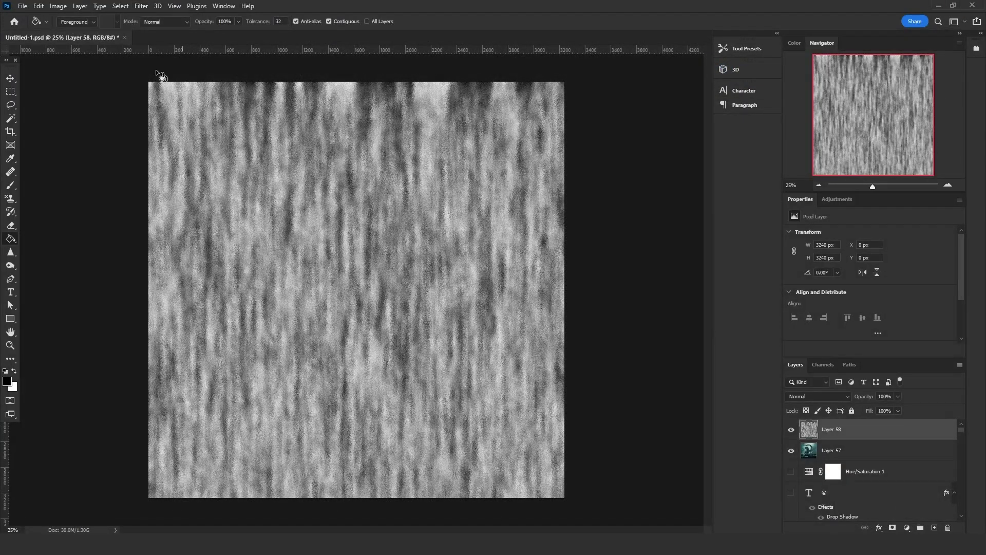
# - Rotate the whole canvas 90° clockwise so the texture streaks run horizontally
pyautogui.click(58, 6)
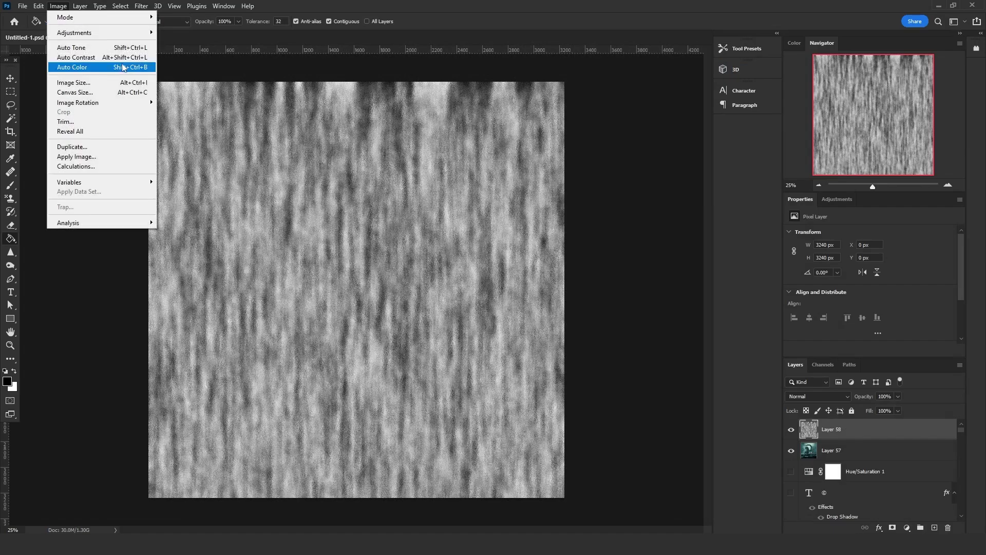
pyautogui.moveTo(103, 102)
pyautogui.click(203, 113)
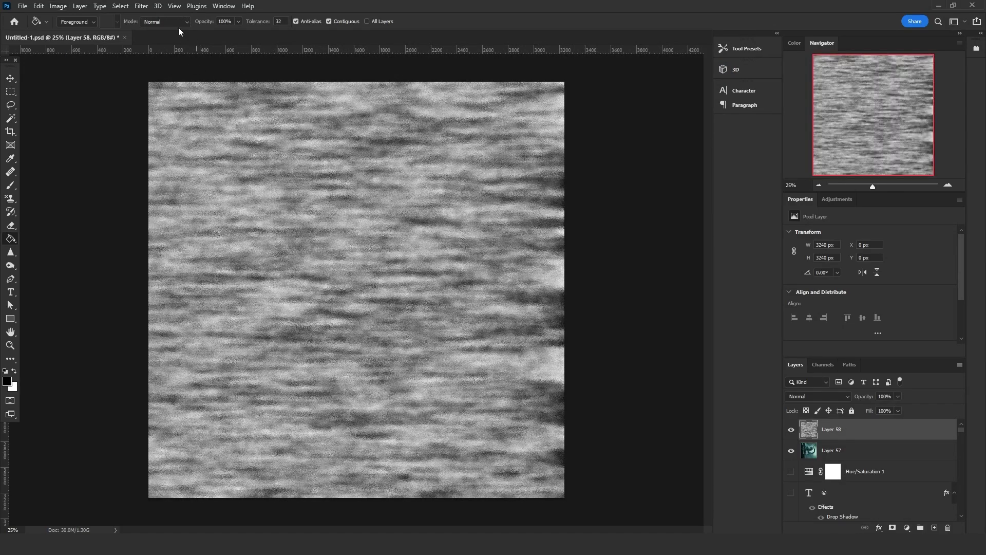
# - Apply the Wind filter to the texture using the Stagger method from the right, and repeat it to strengthen the effect
pyautogui.click(142, 7)
pyautogui.moveTo(245, 207)
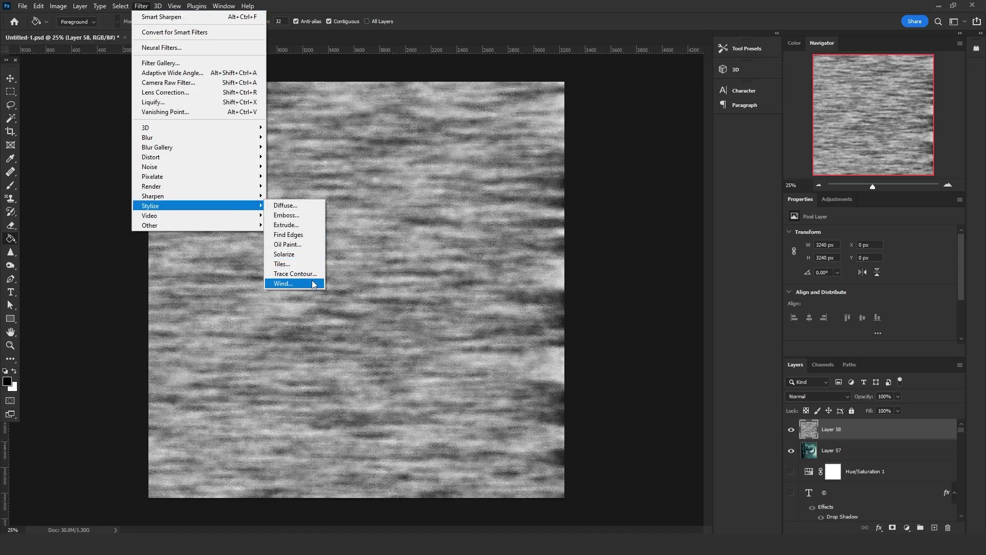
pyautogui.click(310, 283)
pyautogui.click(411, 295)
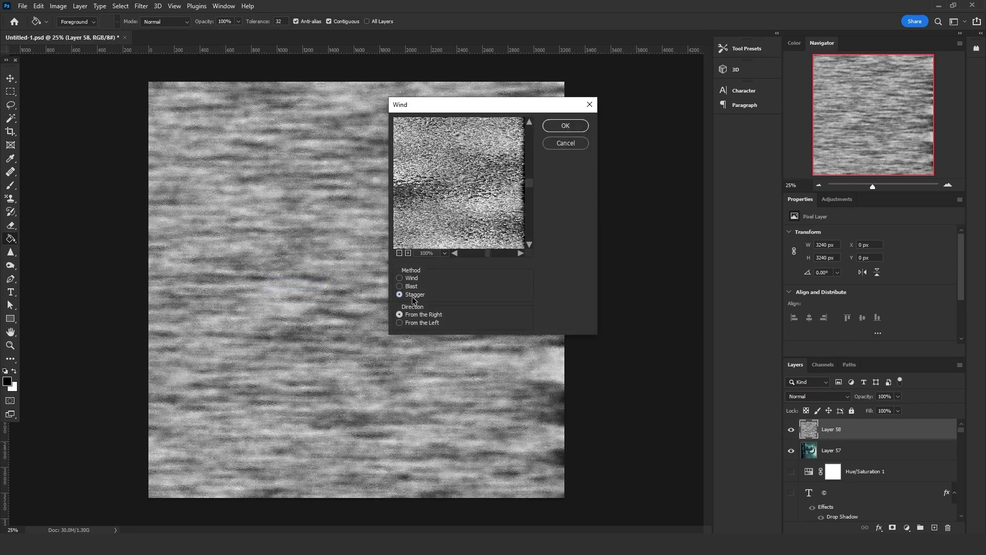
pyautogui.click(561, 128)
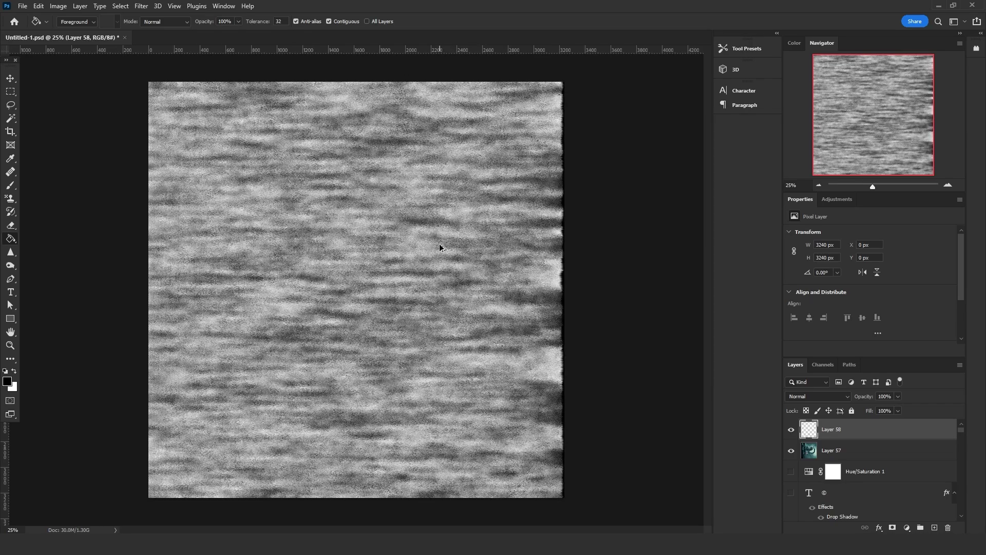
pyautogui.hotkey('ctrl', 'f')
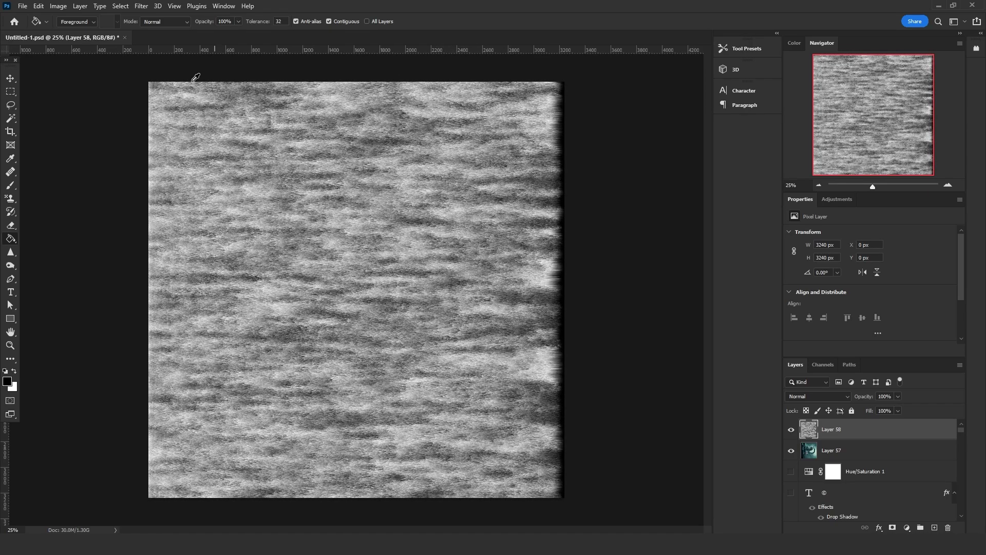
# - Rotate the whole canvas 90° counter-clockwise to return the streaks to vertical
pyautogui.click(63, 10)
pyautogui.moveTo(103, 102)
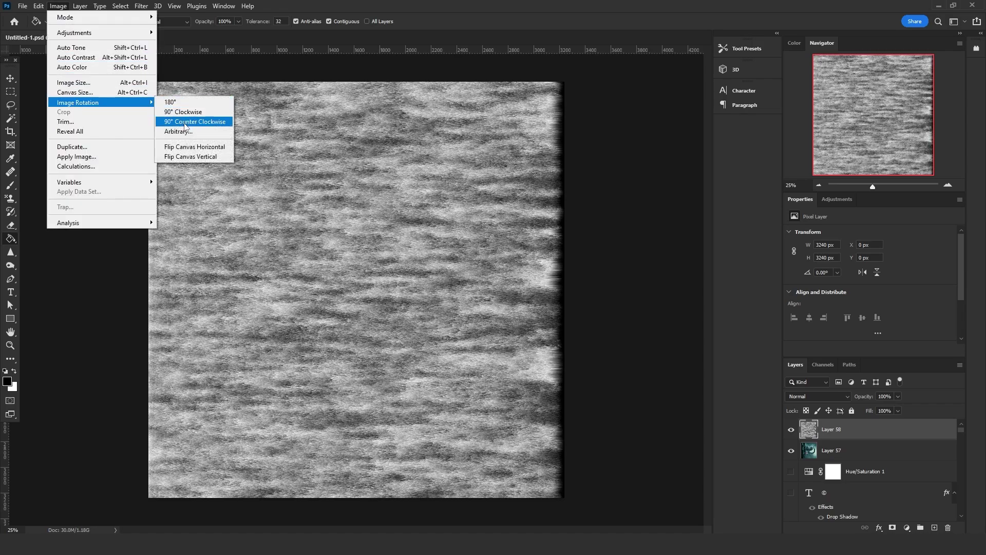
pyautogui.click(185, 123)
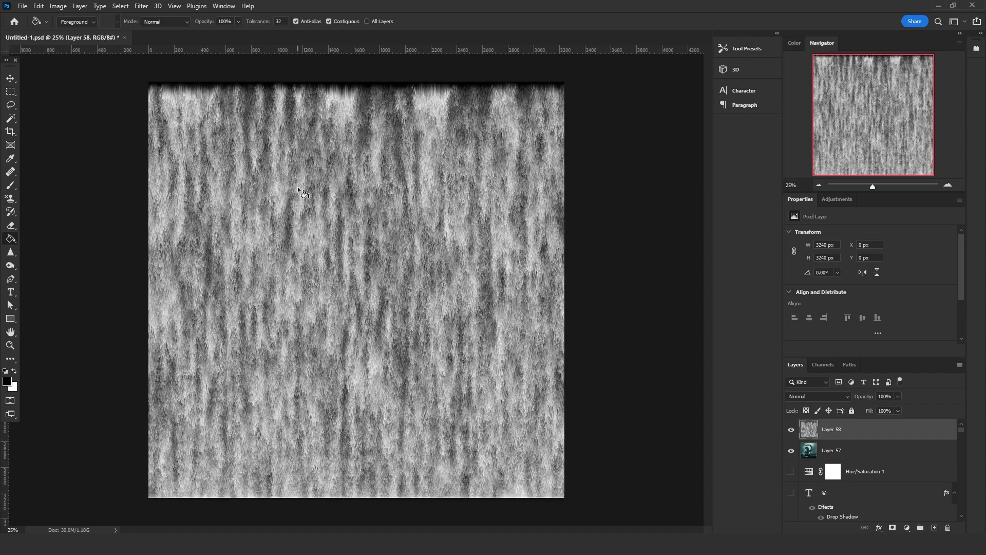
# - Stretch the texture layer vertically from its center to about 136.5% height, pushing its dark top edge outside the canvas
pyautogui.hotkey('ctrl', 't')
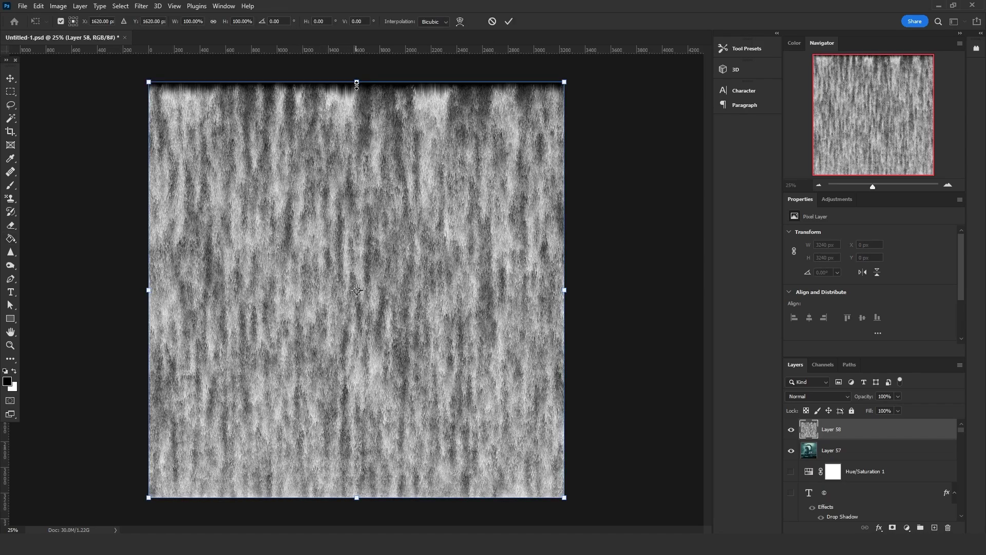
pyautogui.moveTo(356, 82); pyautogui.dragTo(357, 7)
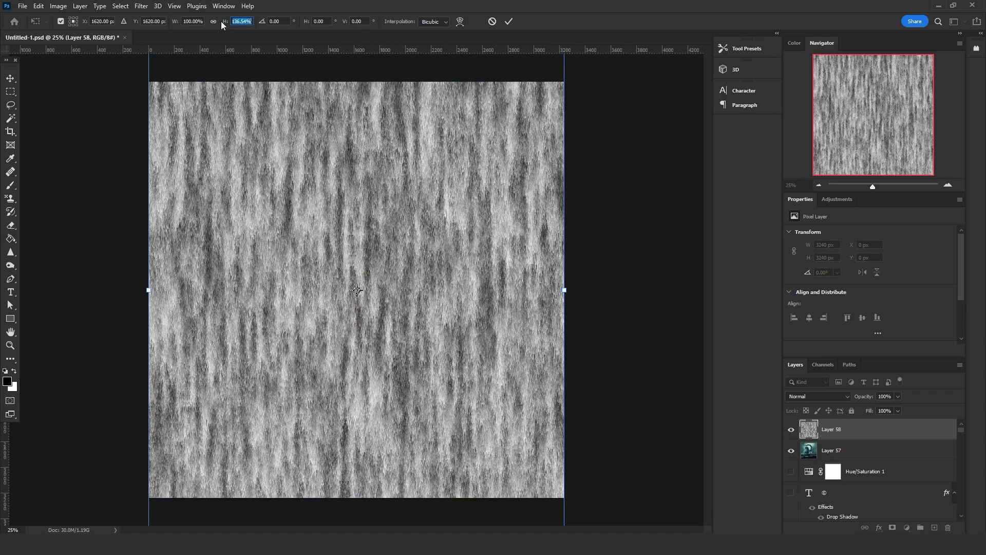
pyautogui.moveTo(226, 23); pyautogui.dragTo(248, 24)
pyautogui.press('Return')
# - Select the full canvas, crop away the texture overflow outside it, and clear the selection
pyautogui.hotkey('ctrl', 'a')
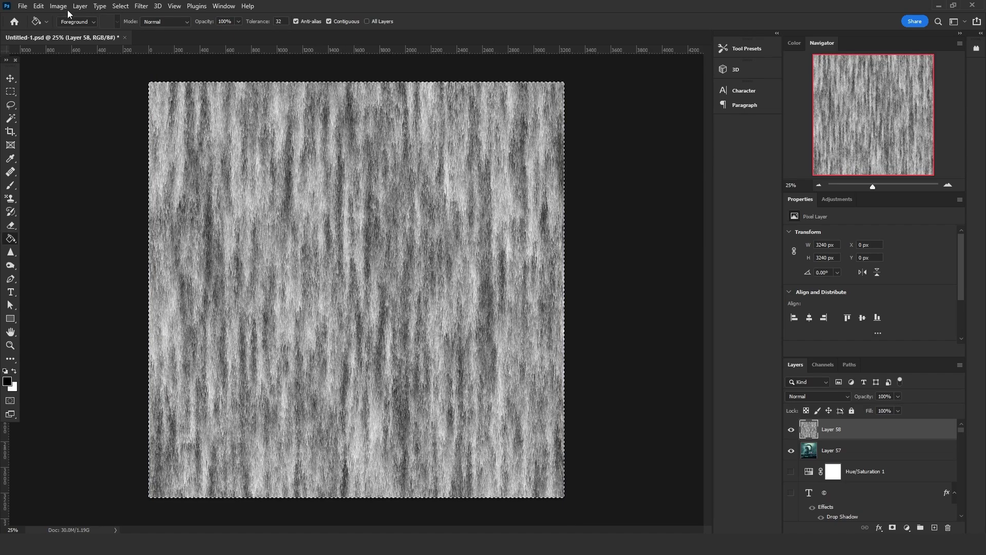
pyautogui.click(63, 7)
pyautogui.click(66, 109)
pyautogui.click(11, 106)
pyautogui.click(61, 118)
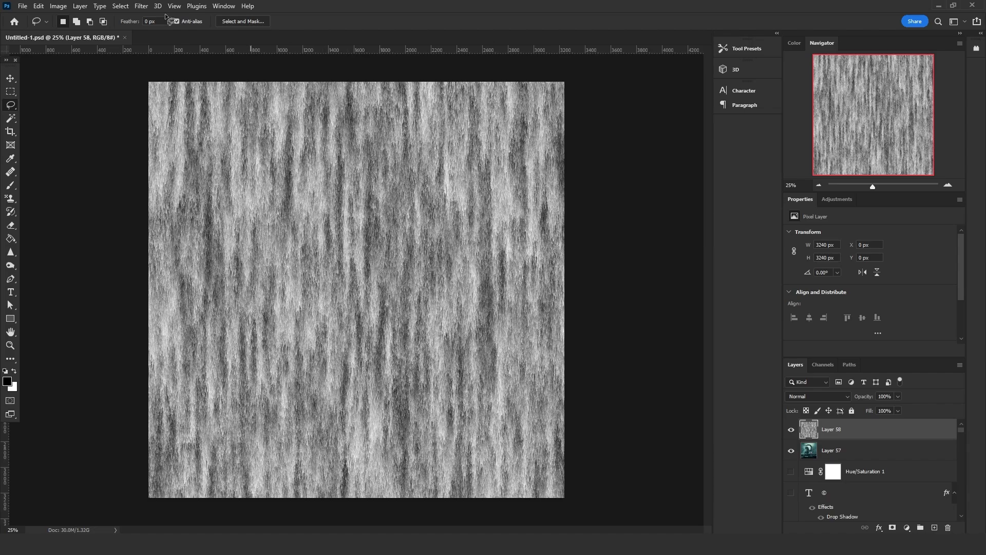
# - Apply a Gaussian Blur with a radius of 1.5 pixels to the texture layer
pyautogui.click(141, 5)
pyautogui.moveTo(205, 139)
pyautogui.click(290, 171)
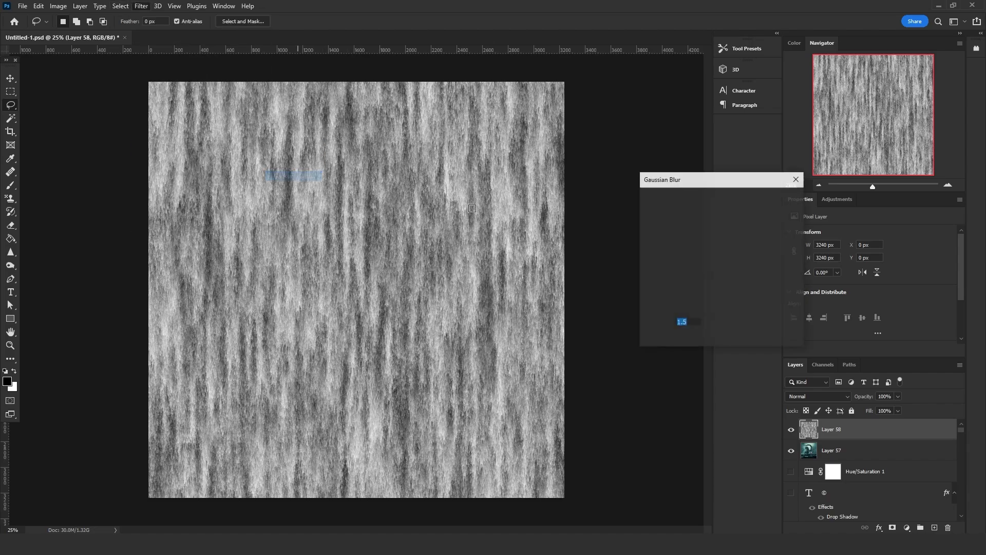
pyautogui.click(781, 200)
# - Rename the merged octopus layer below the texture as Backup, and reselect the texture layer
pyautogui.click(835, 451)
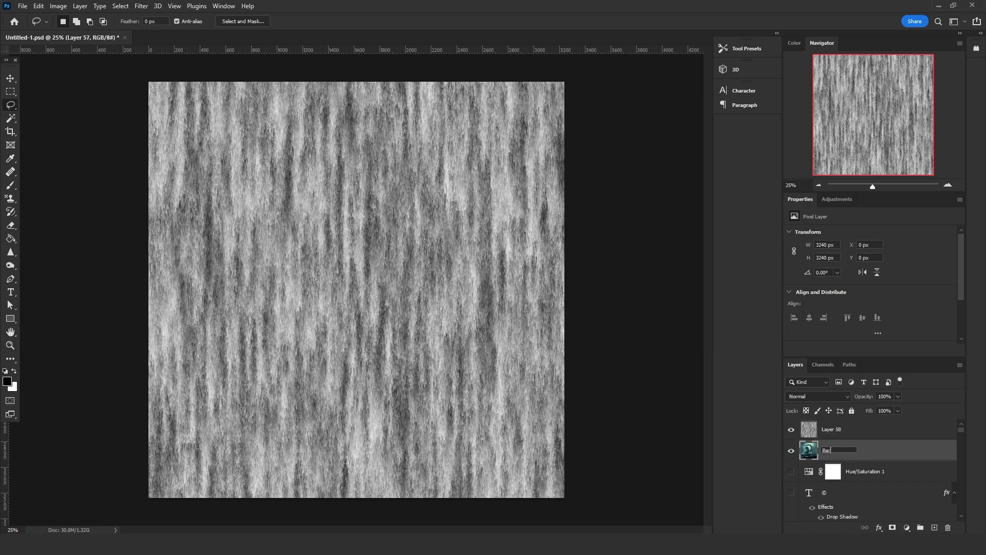
pyautogui.press('Return')
pyautogui.click(842, 438)
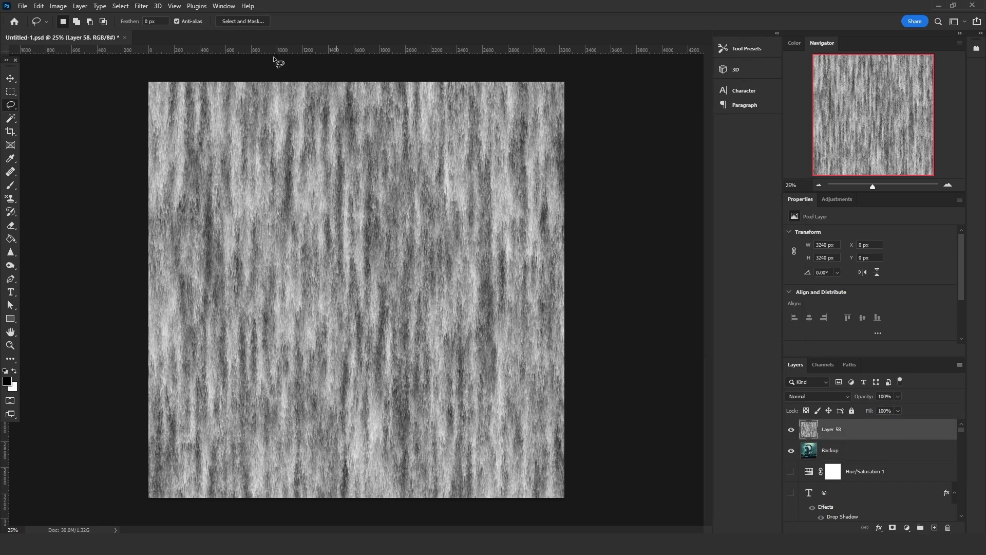
# - Open Liquify for the texture and show the Backup layer as a backdrop in Behind mode at 38 opacity
pyautogui.click(141, 7)
pyautogui.click(177, 97)
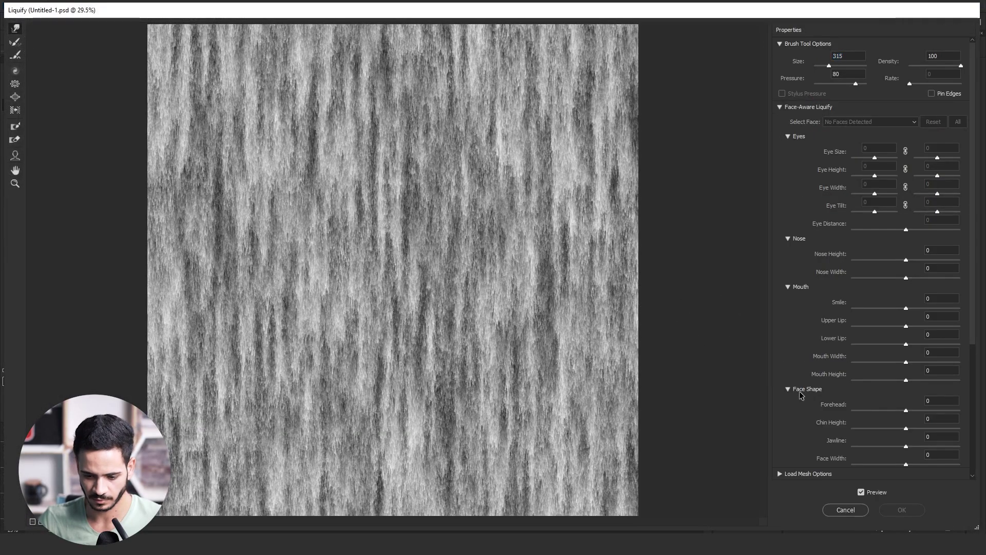
pyautogui.scroll(-4, 804, 397)
pyautogui.click(804, 397)
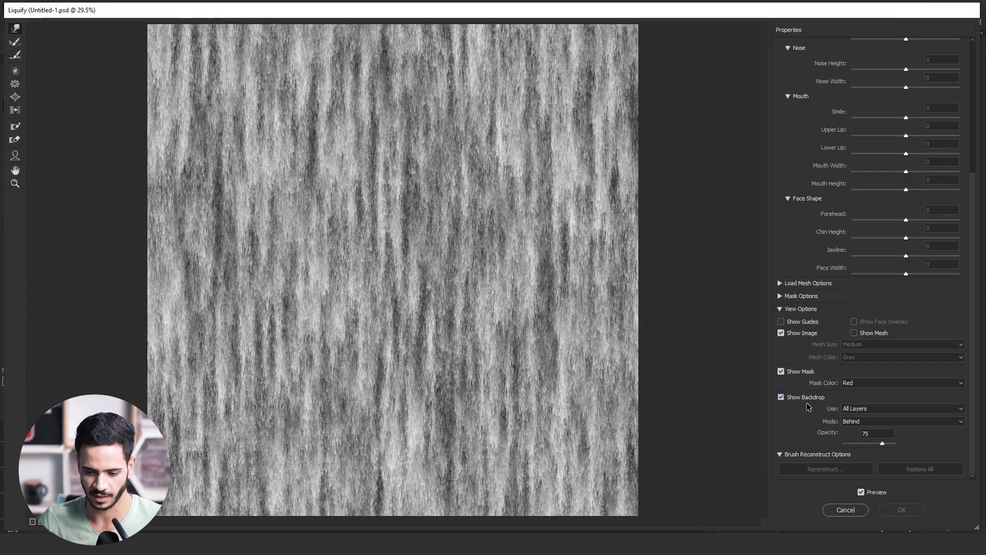
pyautogui.click(855, 409)
pyautogui.scroll(-15, 872, 260)
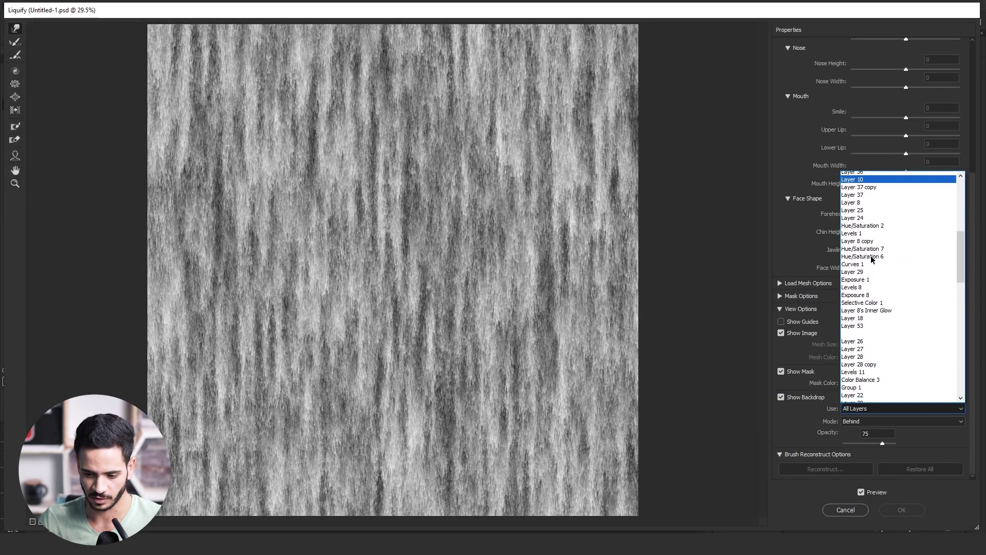
pyautogui.scroll(-5, 871, 260)
pyautogui.click(865, 391)
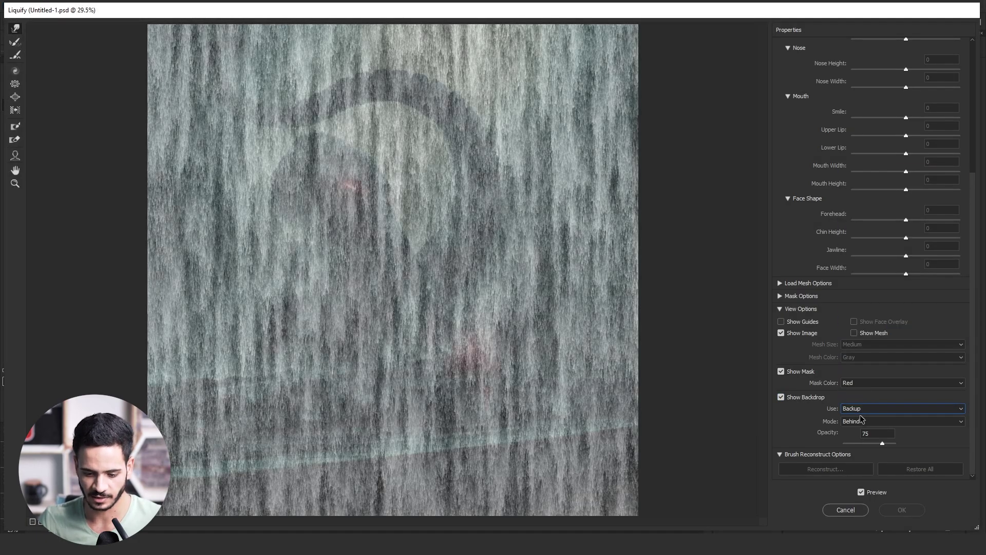
pyautogui.moveTo(880, 444); pyautogui.dragTo(864, 445)
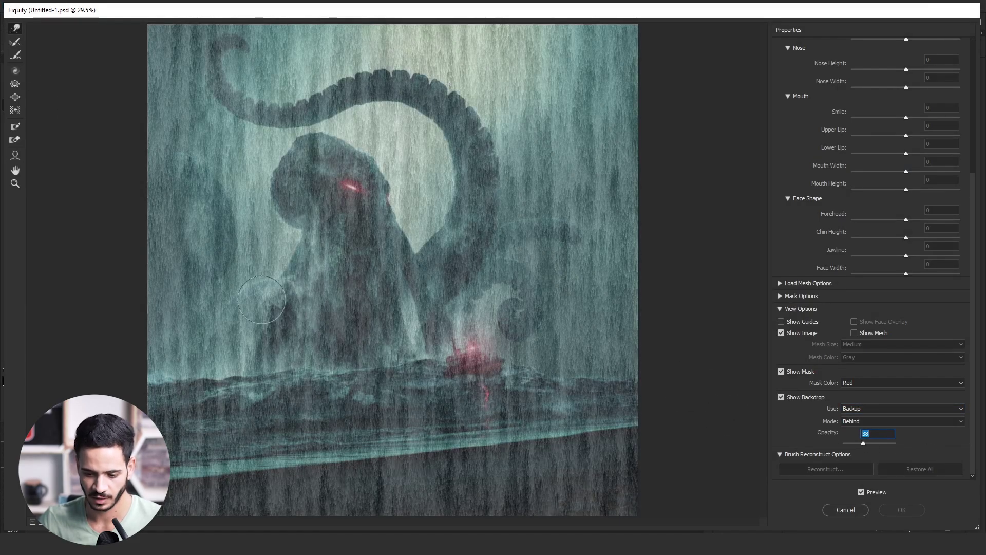
# - Push the texture streaks with the Forward Warp tool along the octopus's lower left shoulder and body, adjusting the brush size
pyautogui.click(268, 324)
pyautogui.hotkey('ctrl', 'z')
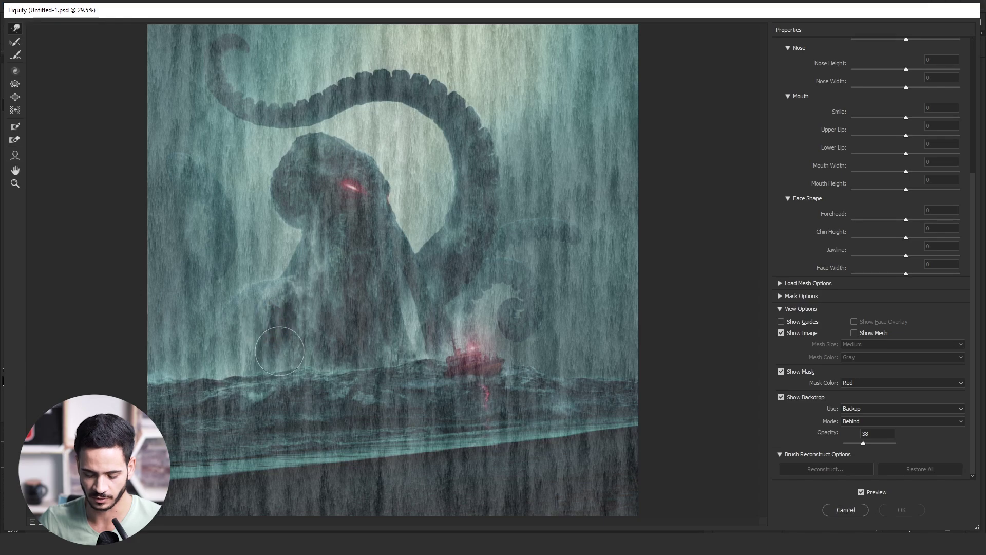
pyautogui.moveTo(278, 293); pyautogui.dragTo(303, 303)
pyautogui.keyDown('alt'); pyautogui.rightClick(322, 310); pyautogui.keyUp('alt')
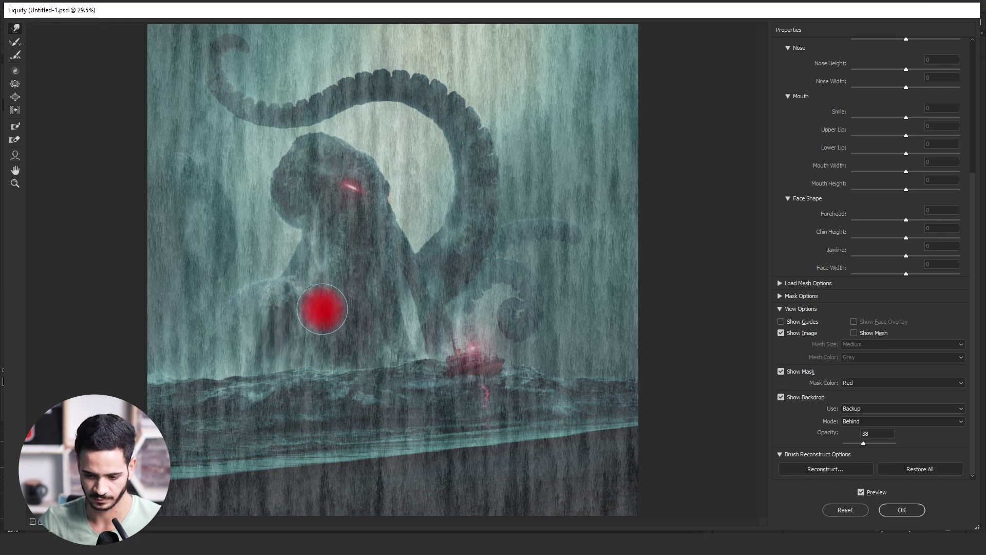
pyautogui.keyDown('alt'); pyautogui.rightClick(336, 288); pyautogui.keyUp('alt')
pyautogui.hotkey('ctrl', 'z')
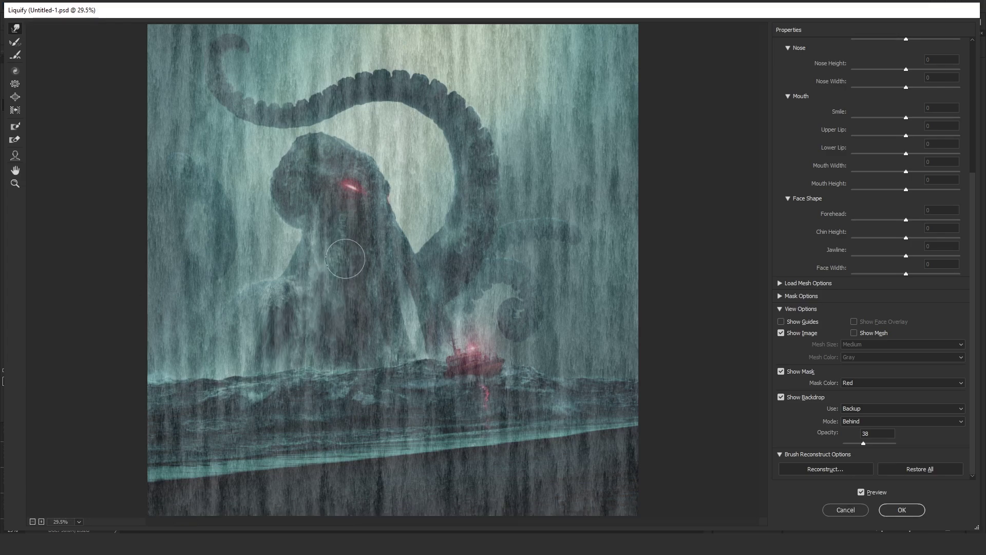
# - Warp the texture streaks around the octopus's neck and rounded head, resizing the brush to fit the contour
pyautogui.click(331, 214)
pyautogui.hotkey('ctrl', 'z')
pyautogui.click(325, 182)
pyautogui.hotkey('ctrl', 'z')
pyautogui.click(300, 197)
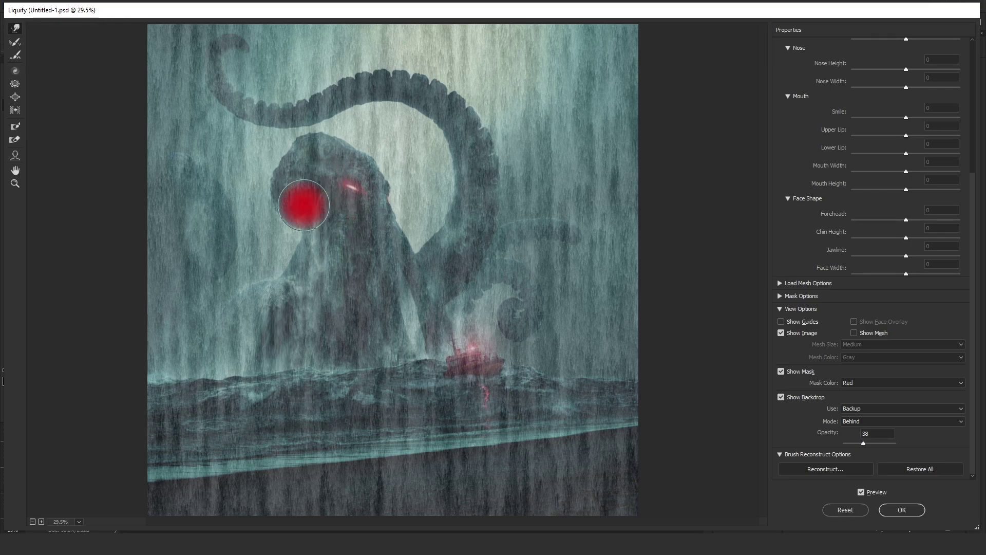
pyautogui.hotkey('ctrl', 'z')
pyautogui.press(']')
pyautogui.press('[')
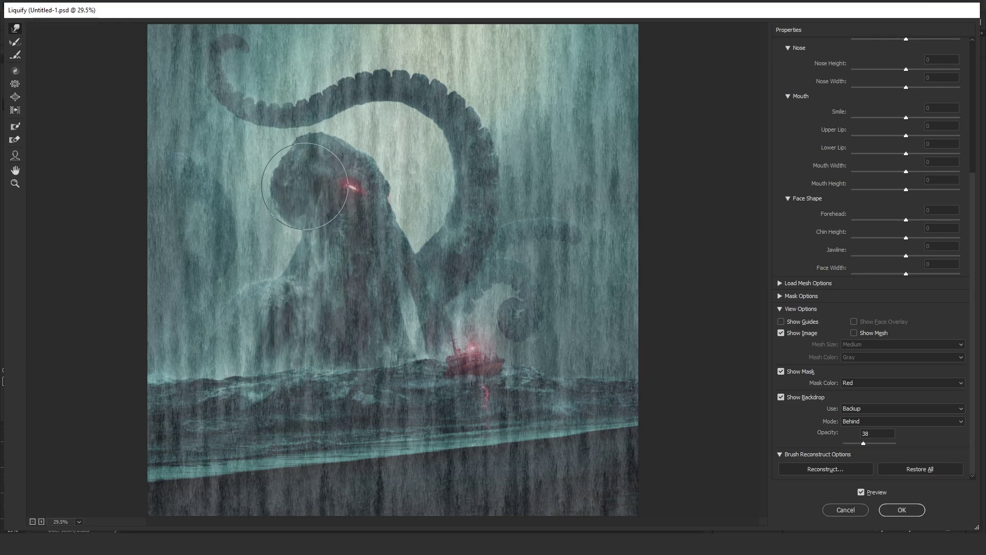
pyautogui.click(304, 187)
pyautogui.hotkey('ctrl', 'z')
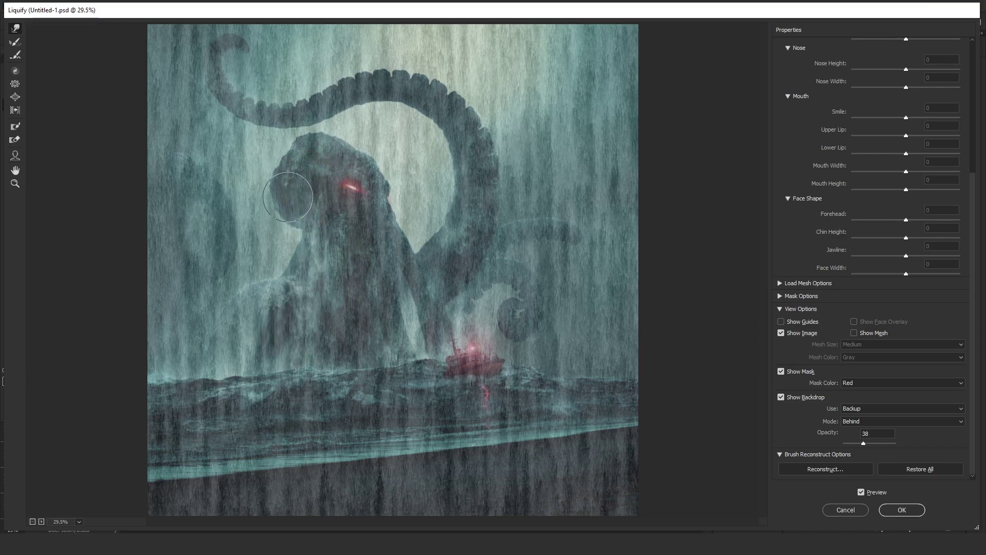
pyautogui.click(301, 173)
pyautogui.hotkey('ctrl', 'z')
pyautogui.click(318, 148)
pyautogui.hotkey('ctrl', 'z')
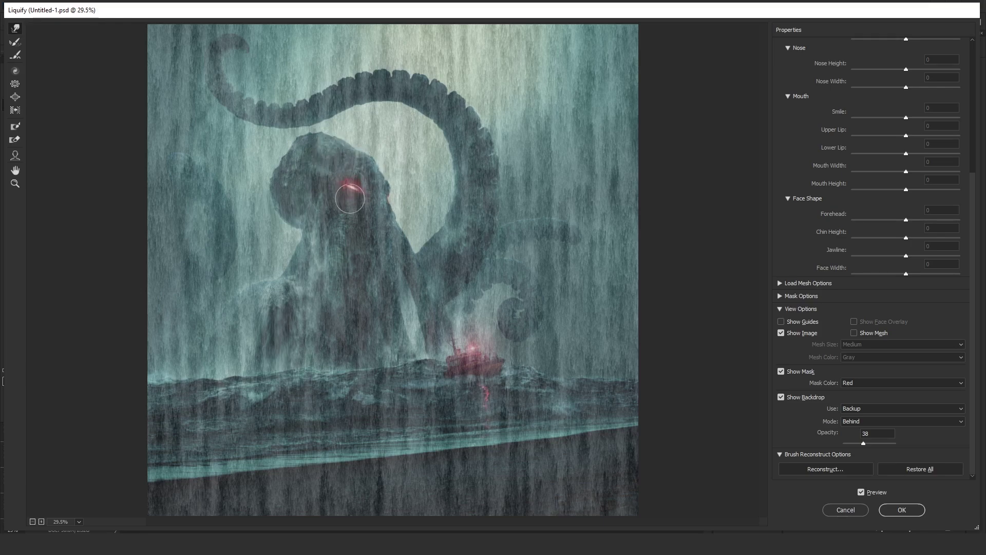
# - Refine the warped streaks along the octopus's right flank and lower left shoulder with the Forward Warp tool, undoing unwanted strokes
pyautogui.click(415, 226)
pyautogui.hotkey('ctrl', 'z')
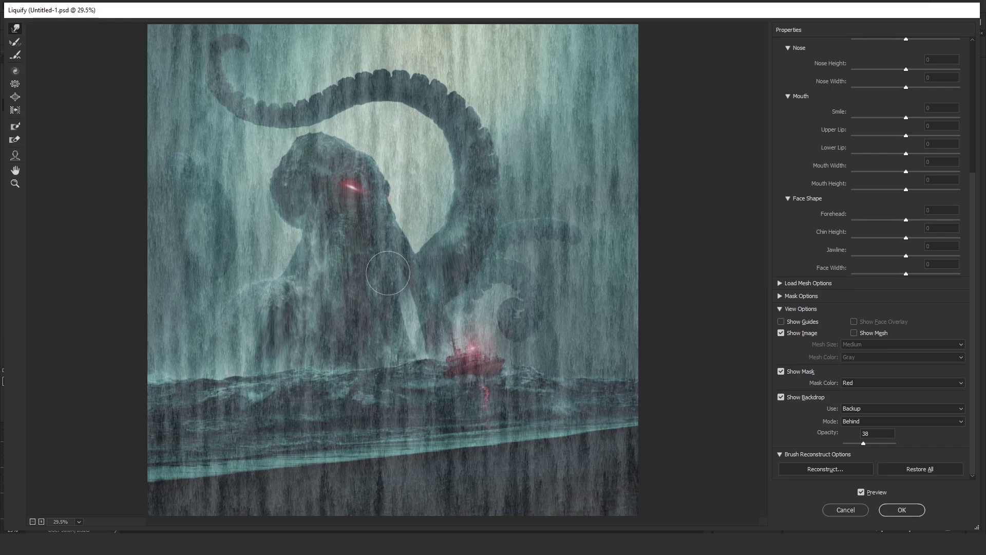
pyautogui.keyDown('alt'); pyautogui.rightClick(374, 325); pyautogui.keyUp('alt')
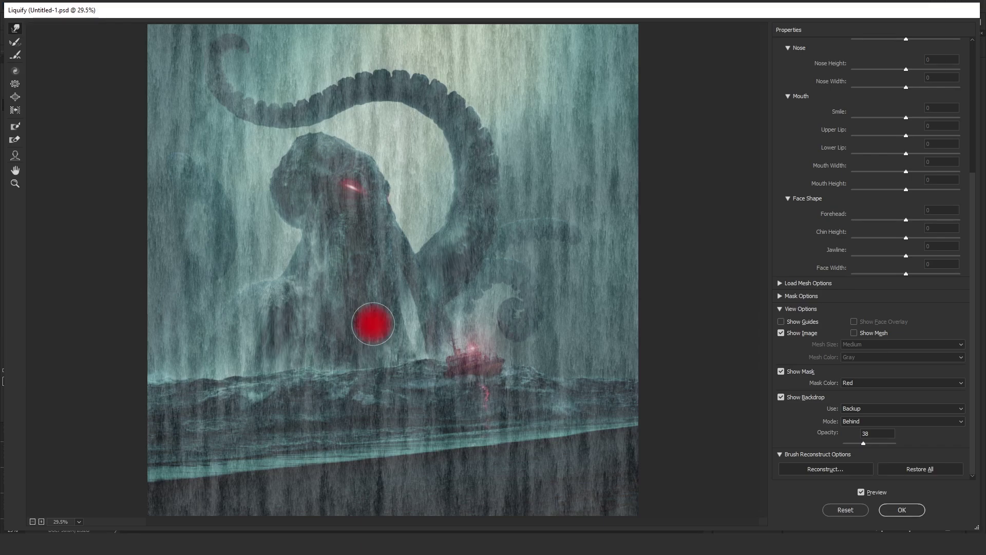
pyautogui.click(372, 315)
pyautogui.hotkey('ctrl', 'alt', 'z')
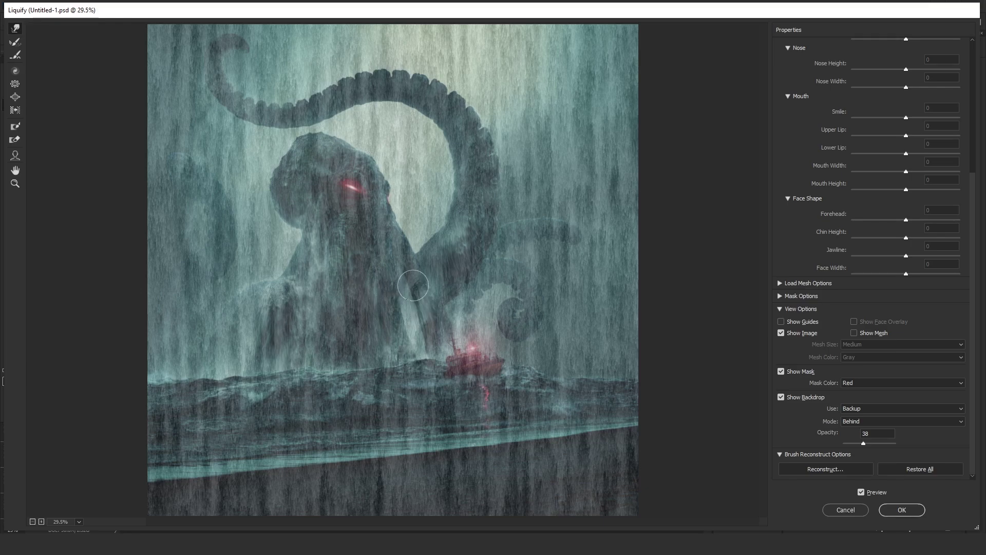
pyautogui.hotkey('ctrl', 'space')
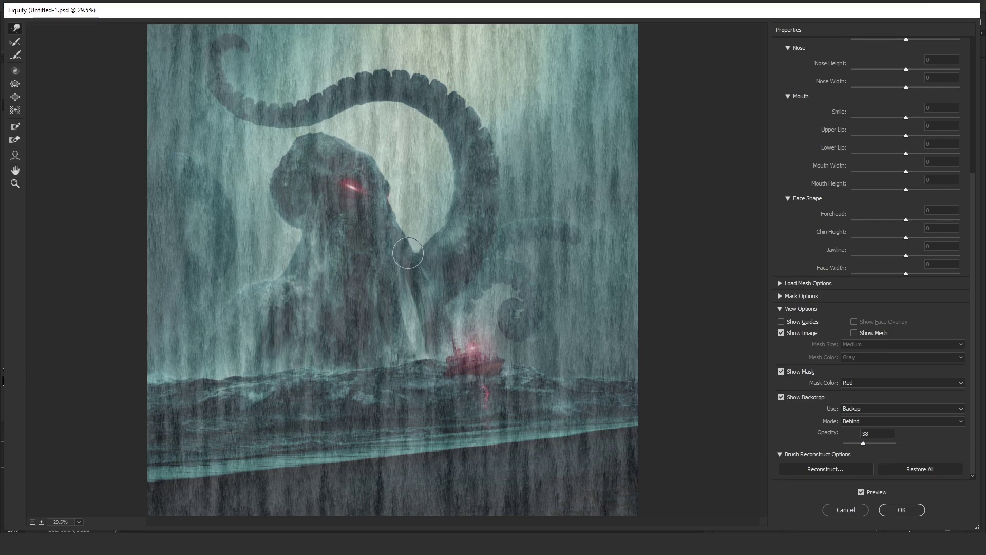
pyautogui.hotkey('ctrl', 'z')
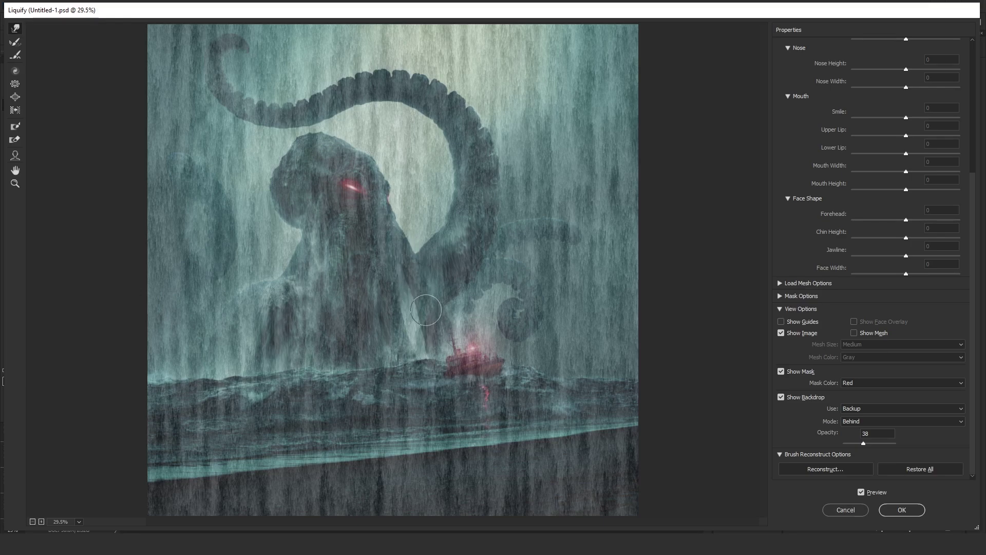
pyautogui.moveTo(285, 334)
pyautogui.keyDown('alt'); pyautogui.mouseDown()
pyautogui.moveTo(301, 334)
pyautogui.moveTo(245, 331)
pyautogui.moveTo(263, 333)
pyautogui.mouseUp(); pyautogui.keyUp('alt')
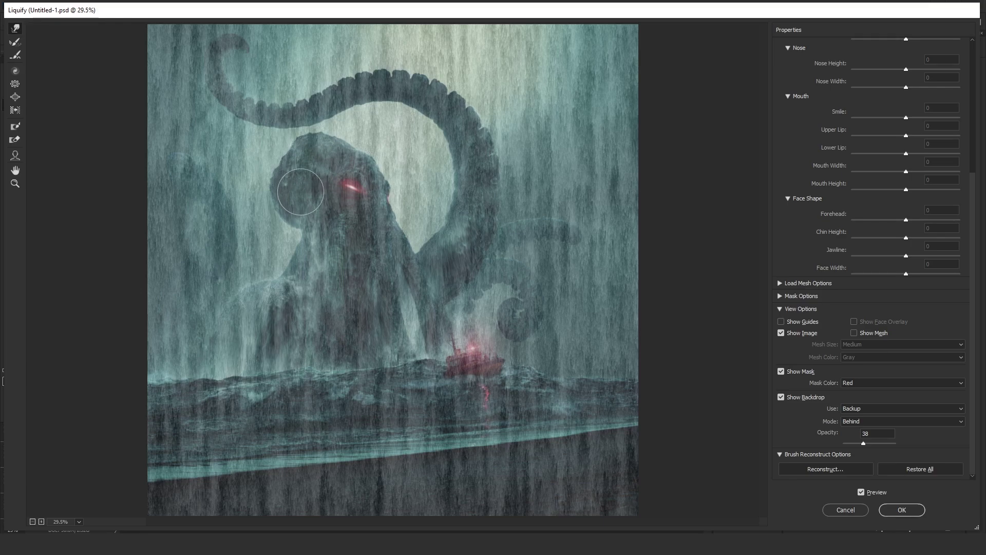
# - Pucker the texture streaks around the octopus's glowing eye with a resized brush and apply the Liquify changes
pyautogui.click(15, 97)
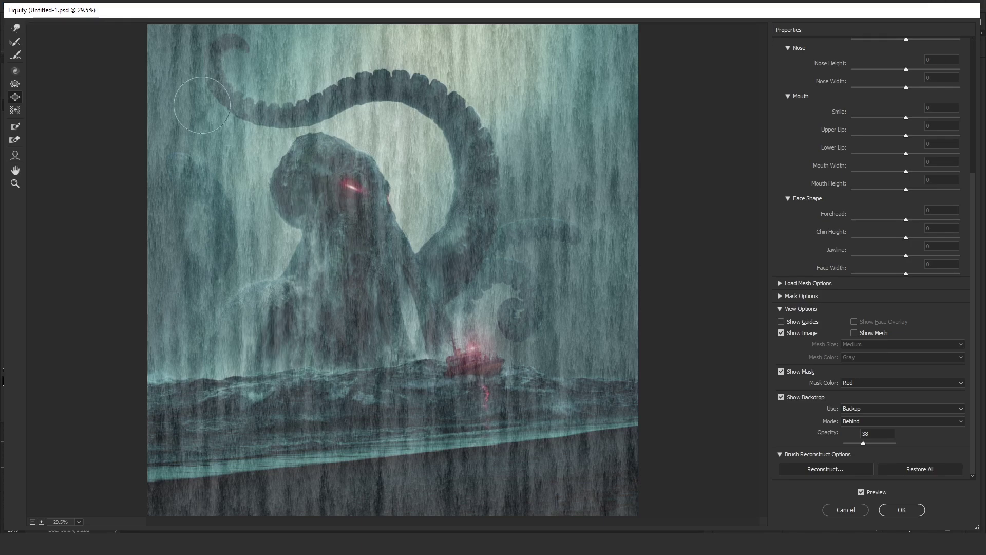
pyautogui.keyDown('alt'); pyautogui.rightClick(412, 194); pyautogui.keyUp('alt')
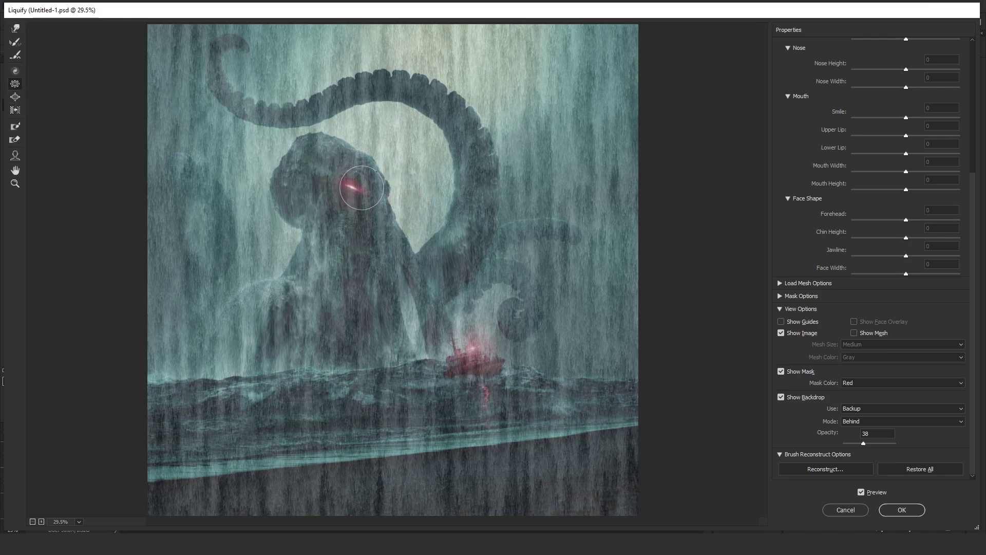
pyautogui.keyDown('alt'); pyautogui.moveTo(355, 188); pyautogui.dragTo(338, 187); pyautogui.keyUp('alt')
pyautogui.keyDown('alt'); pyautogui.moveTo(352, 188); pyautogui.dragTo(373, 193); pyautogui.keyUp('alt')
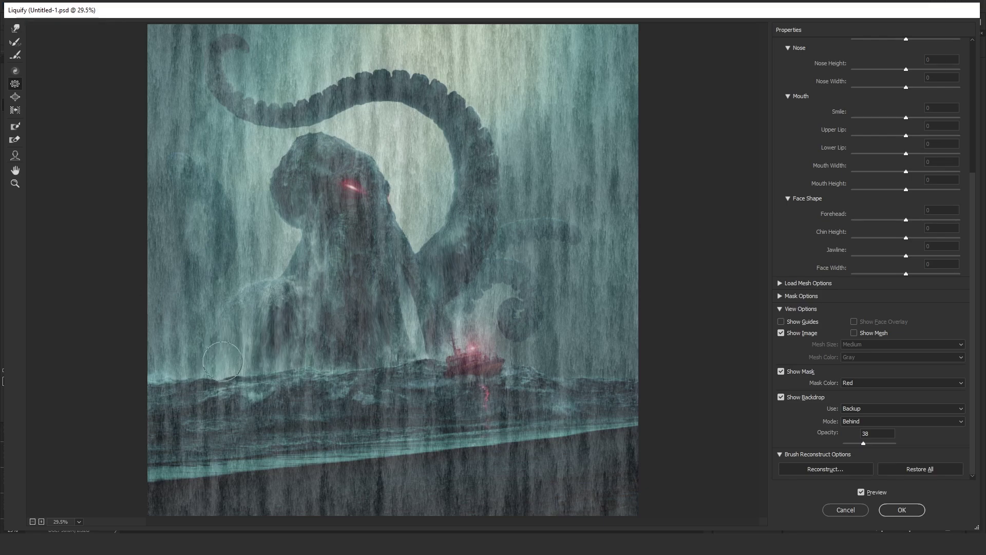
pyautogui.click(901, 510)
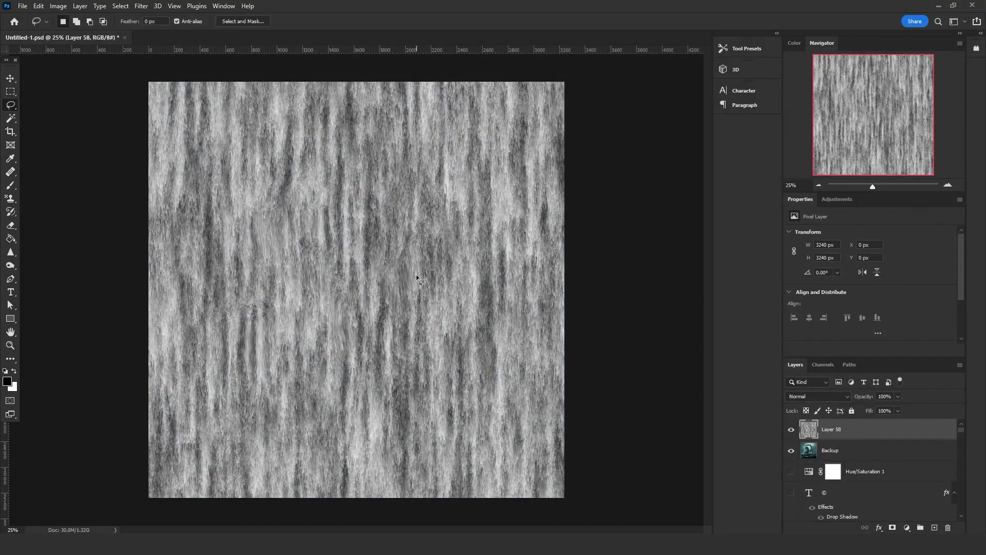
# - Darken the texture layer with Levels by setting the RGB midtone input to 0.22
pyautogui.hotkey('ctrl', 'l')
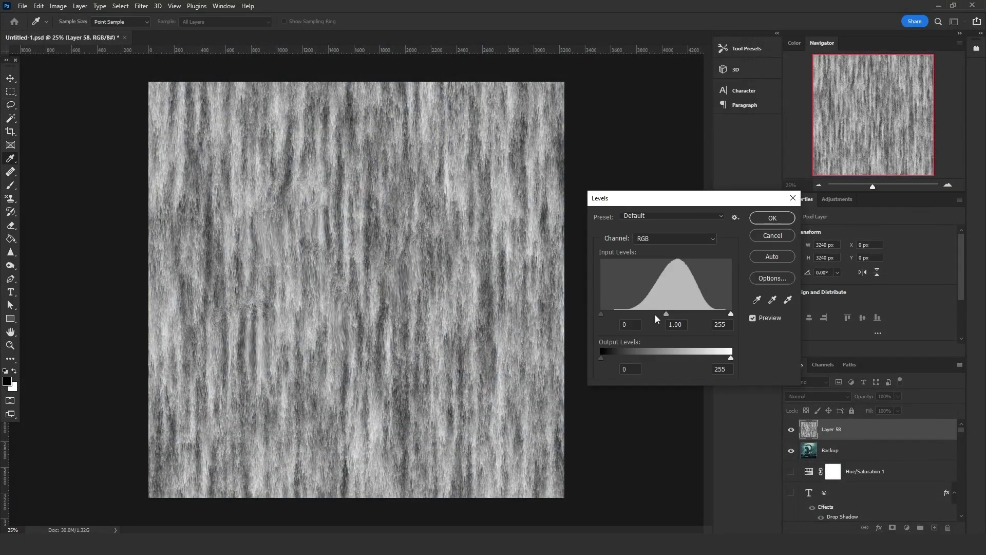
pyautogui.moveTo(682, 315); pyautogui.dragTo(713, 316)
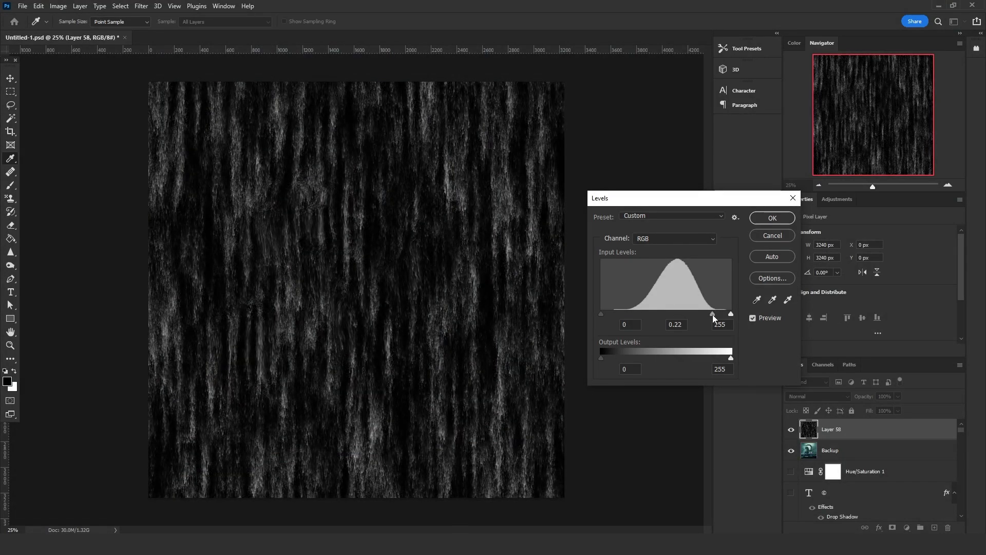
pyautogui.click(791, 217)
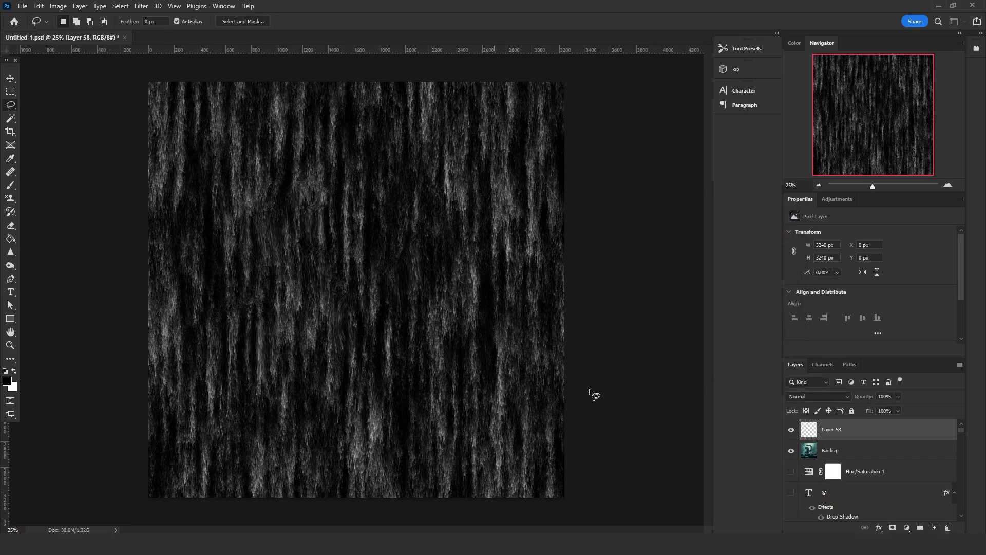
# - Set the texture layer's blend mode to Screen and hide it with an inverted, fully black layer mask
pyautogui.click(805, 399)
pyautogui.click(803, 376)
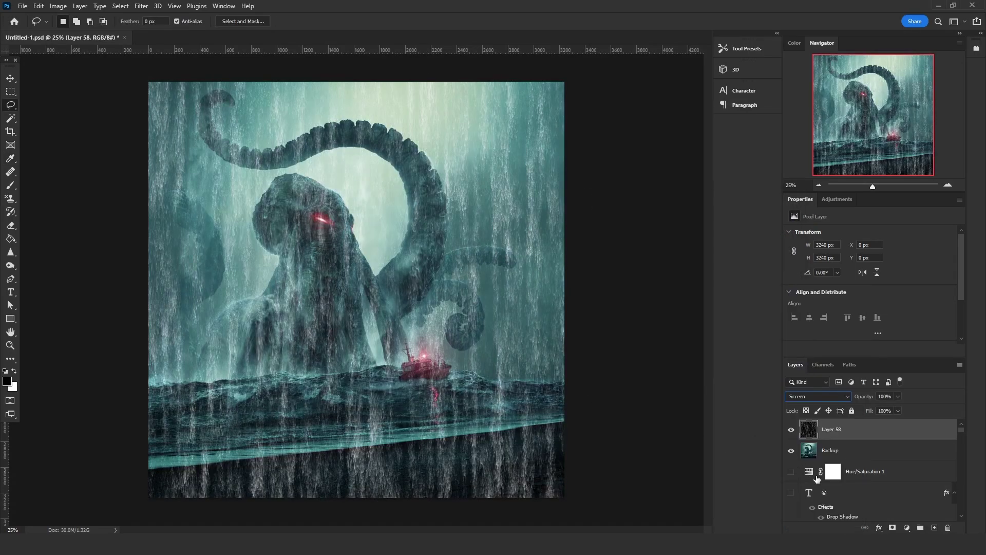
pyautogui.click(892, 528)
pyautogui.hotkey('ctrl', 'i')
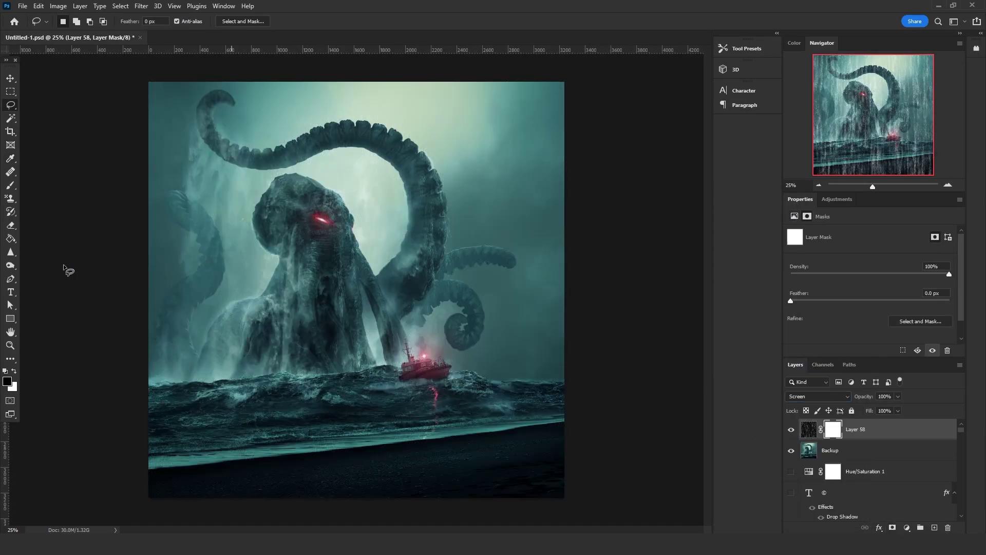
# - Paint white on the layer mask with a soft brush to reveal the waterfall texture over the octopus's lower left shoulder
pyautogui.click(10, 184)
pyautogui.press('x')
pyautogui.moveTo(265, 290); pyautogui.dragTo(267, 290)
pyautogui.moveTo(262, 314)
pyautogui.mouseDown()
pyautogui.moveTo(278, 333)
pyautogui.moveTo(286, 323)
pyautogui.moveTo(261, 305)
pyautogui.moveTo(252, 370)
pyautogui.mouseUp()
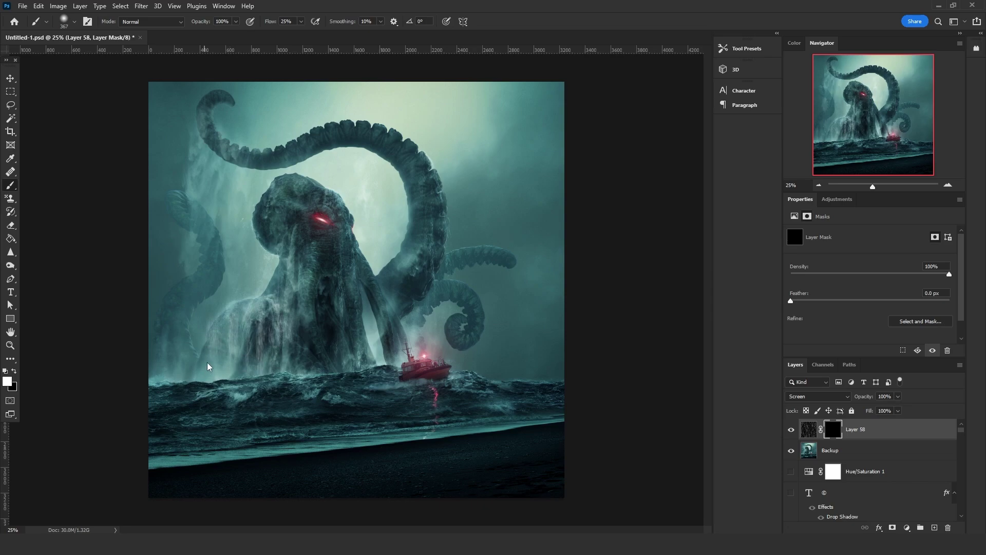
pyautogui.moveTo(243, 325); pyautogui.dragTo(213, 317)
pyautogui.press('x')
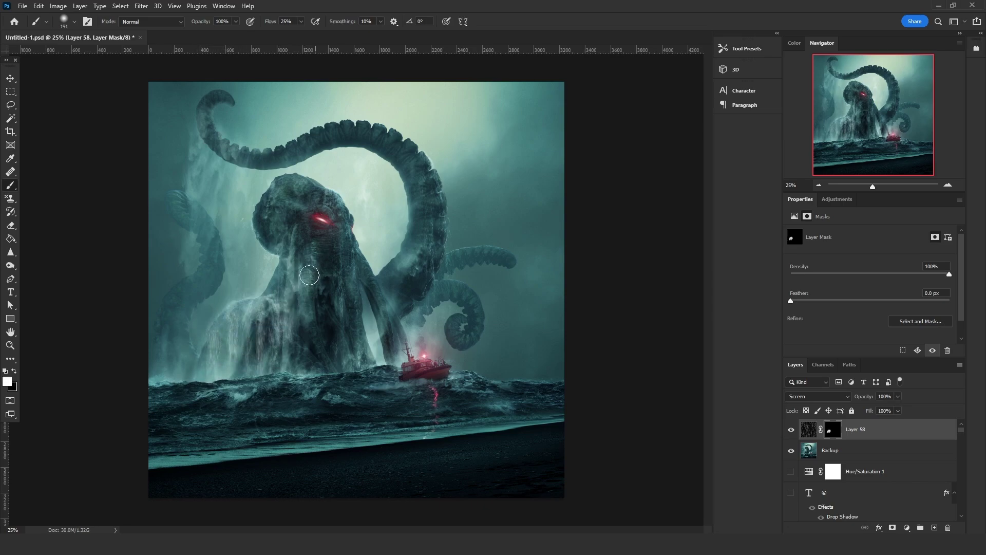
# - Reveal the waterfall texture over the octopus's neck, head and central body by painting white on the mask
pyautogui.moveTo(309, 275)
pyautogui.mouseDown()
pyautogui.moveTo(324, 275)
pyautogui.moveTo(341, 242)
pyautogui.moveTo(327, 242)
pyautogui.mouseUp()
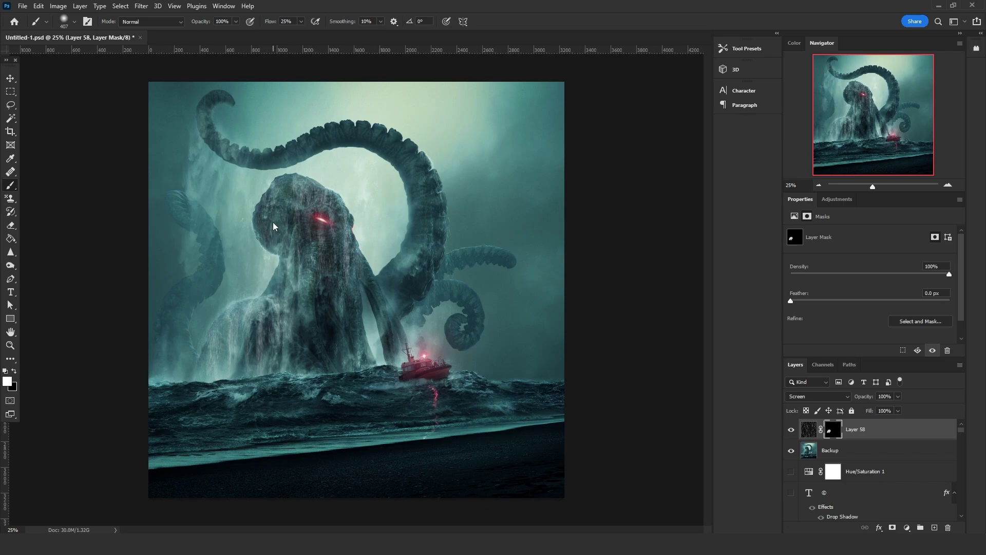
pyautogui.moveTo(365, 312); pyautogui.dragTo(352, 316)
pyautogui.moveTo(316, 316)
pyautogui.mouseDown()
pyautogui.moveTo(310, 264)
pyautogui.moveTo(318, 355)
pyautogui.mouseUp()
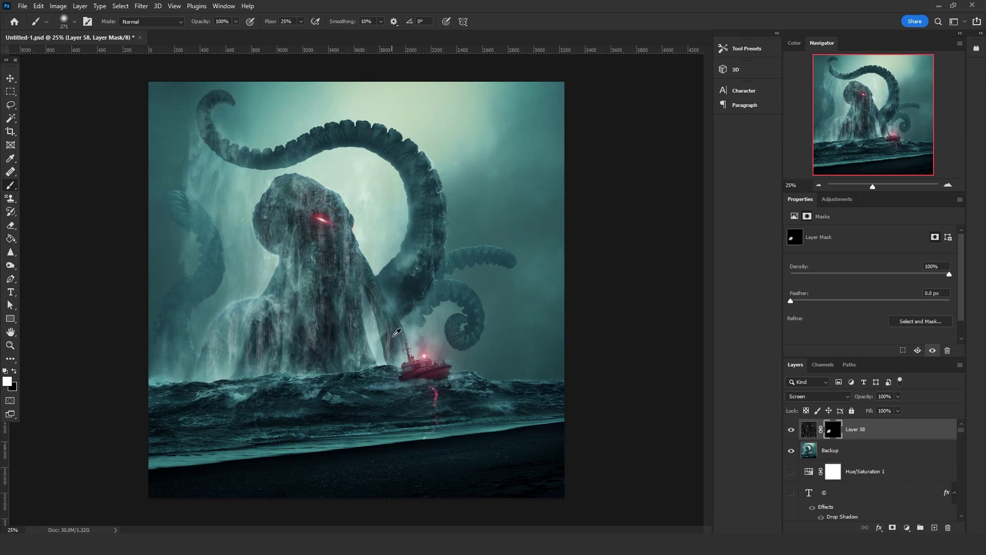
# - Paint white on the mask to reveal the texture on the arm beside the boat and up the large curved tentacle
pyautogui.moveTo(393, 336); pyautogui.dragTo(386, 340)
pyautogui.moveTo(402, 281); pyautogui.dragTo(436, 287)
pyautogui.moveTo(395, 290); pyautogui.dragTo(409, 277)
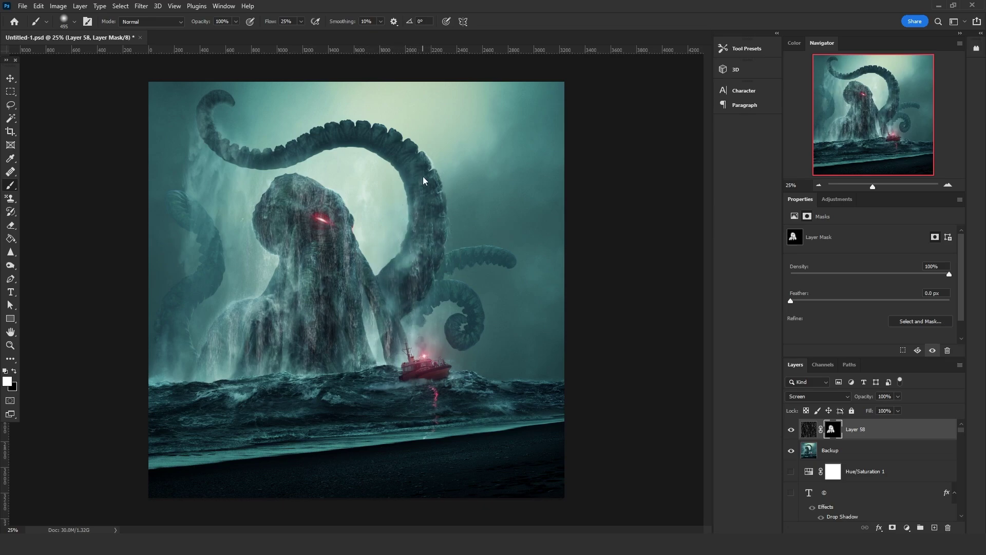
pyautogui.moveTo(455, 241); pyautogui.dragTo(438, 241)
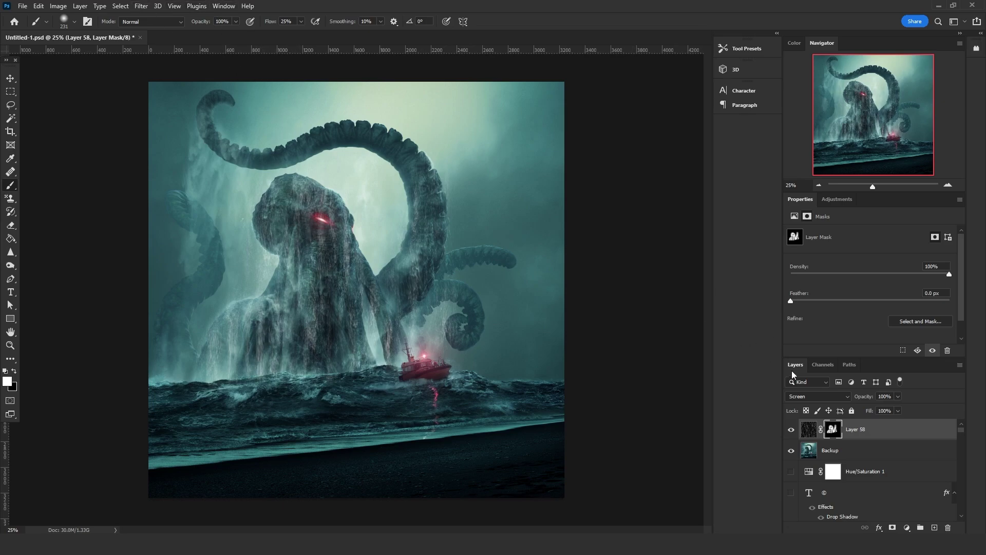
# - Select the texture layer's image instead of its mask and apply the Sharpen filter to it
pyautogui.click(809, 429)
pyautogui.click(13, 346)
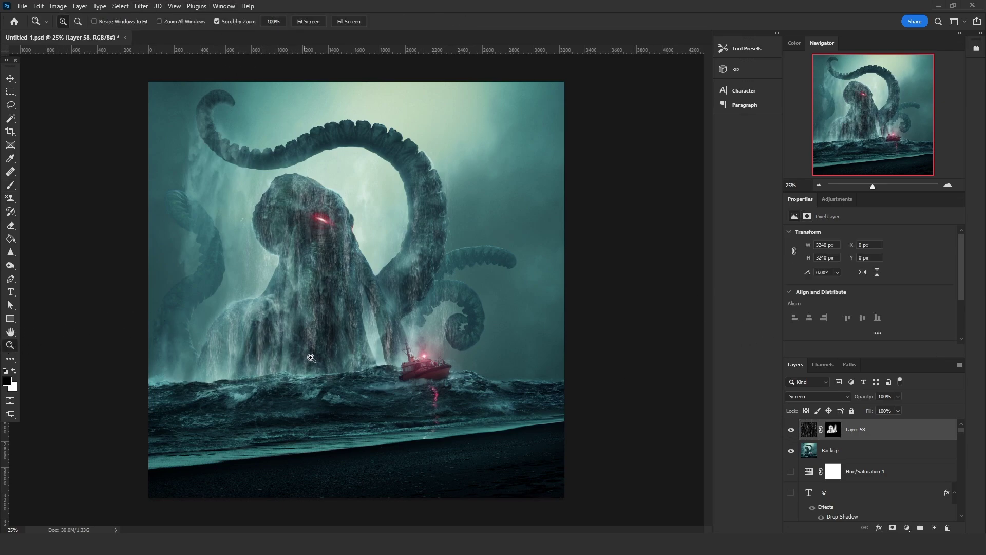
pyautogui.moveTo(312, 358); pyautogui.dragTo(343, 356)
pyautogui.moveTo(316, 235)
pyautogui.mouseDown()
pyautogui.moveTo(377, 241)
pyautogui.moveTo(349, 223)
pyautogui.moveTo(318, 234)
pyautogui.mouseUp()
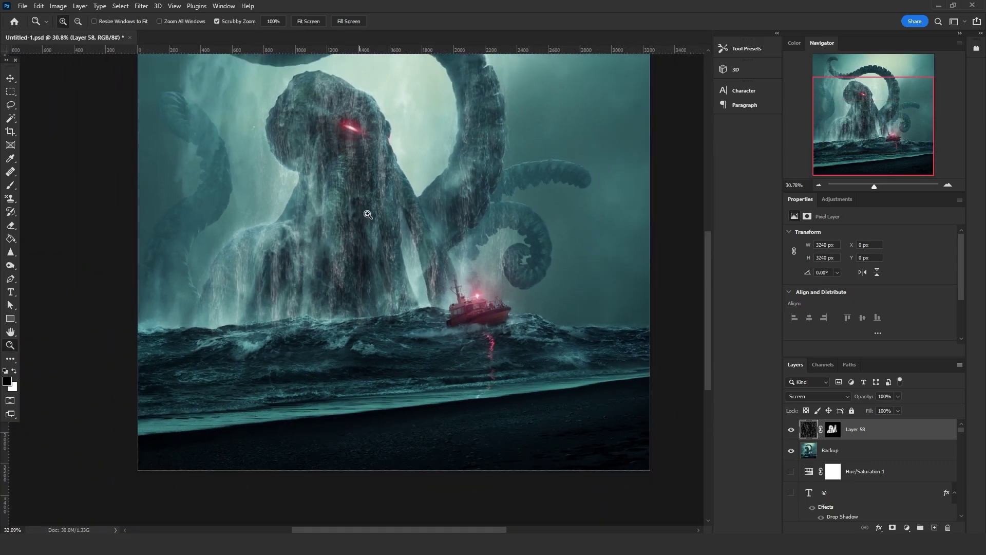
pyautogui.moveTo(352, 200); pyautogui.dragTo(388, 200)
pyautogui.click(137, 8)
pyautogui.moveTo(223, 197)
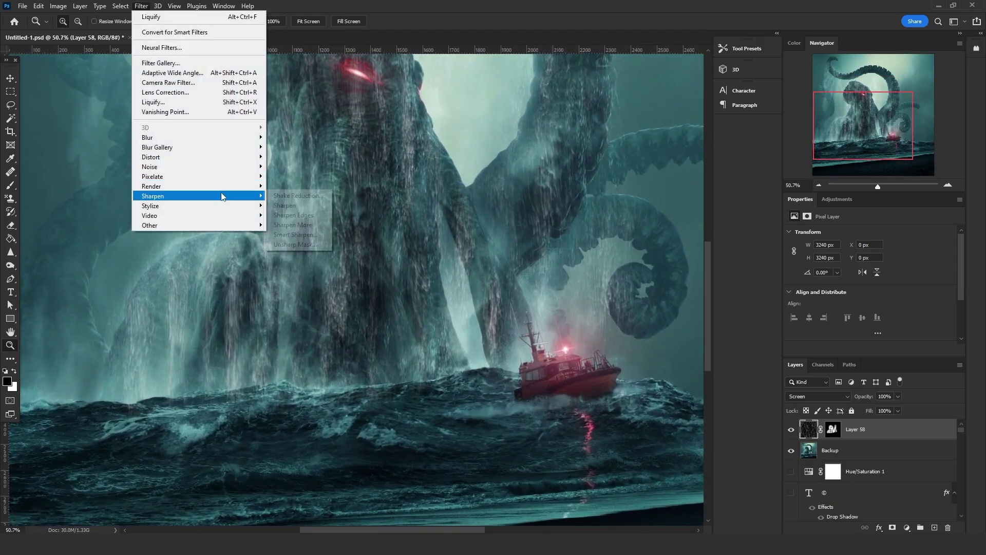
pyautogui.click(283, 206)
pyautogui.keyDown('alt'); pyautogui.click(399, 287); pyautogui.keyUp('alt')
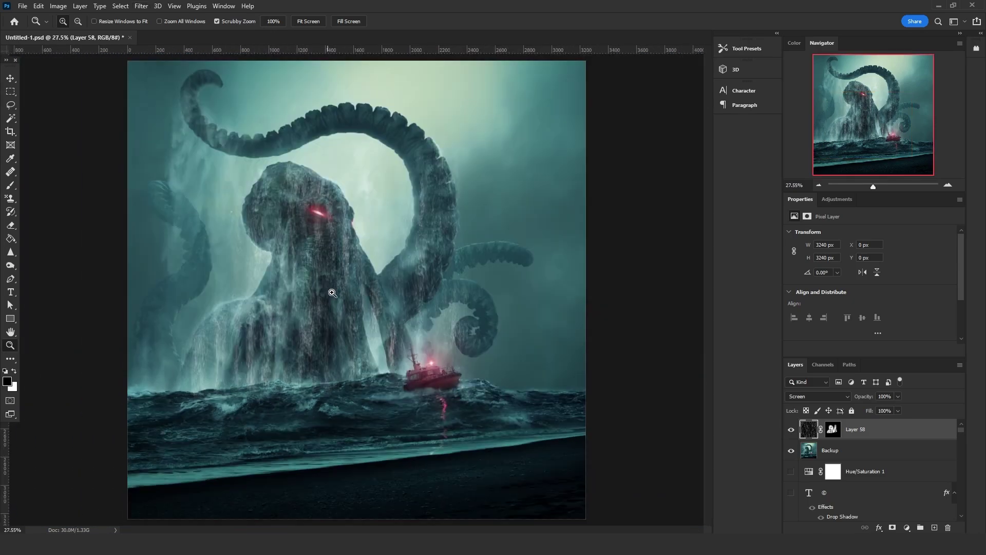
# - Lower the texture layer's lightness to -22 with Hue/Saturation
pyautogui.hotkey('ctrl', 'u')
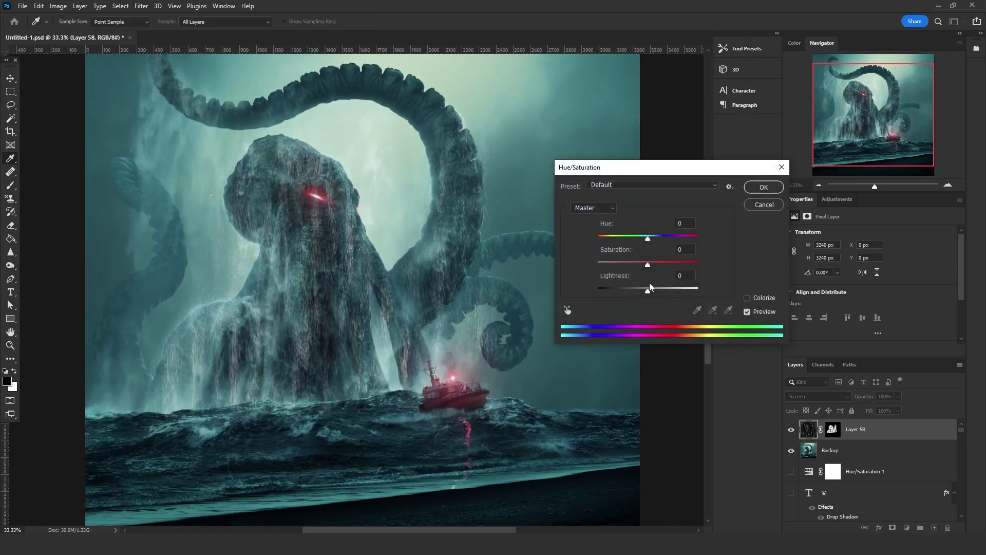
pyautogui.click(763, 187)
pyautogui.press('z')
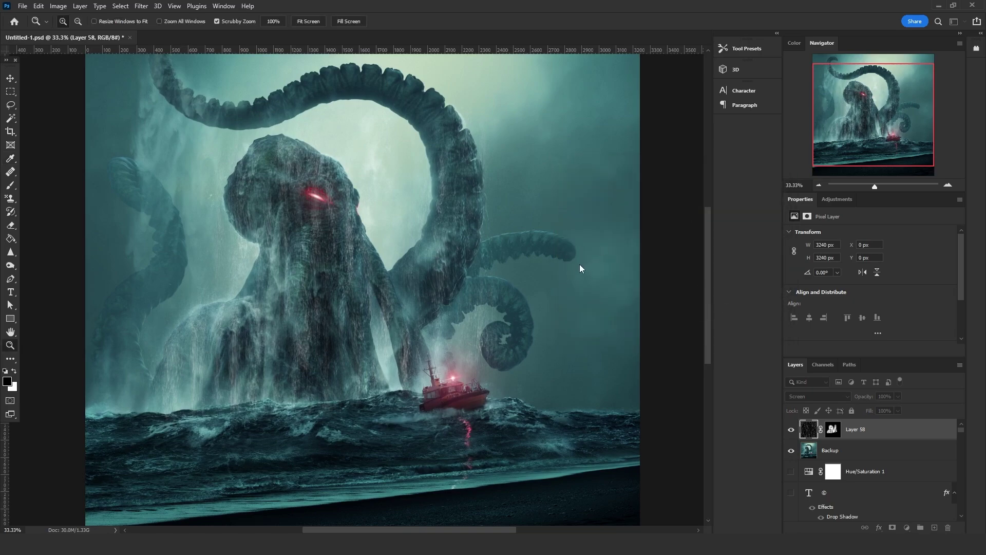
# - Open Levels for the texture layer and set the Red channel's midtone input to 0.5
pyautogui.hotkey('ctrl', 'l')
pyautogui.click(659, 239)
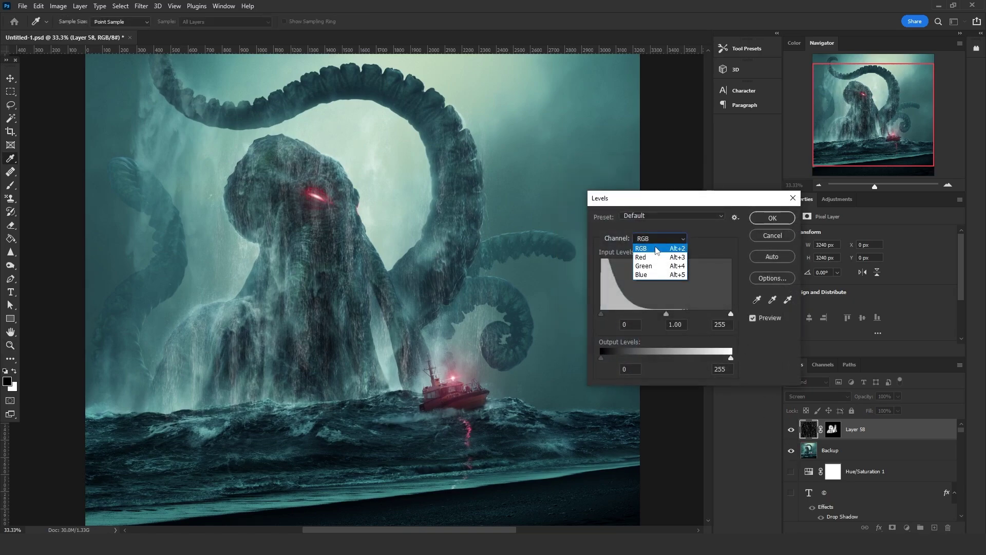
pyautogui.click(661, 257)
pyautogui.moveTo(680, 323); pyautogui.dragTo(665, 325)
pyautogui.write('.5')
# - Raise the Blue channel's midtone input to tint the texture bluish and apply the Levels adjustment
pyautogui.click(659, 239)
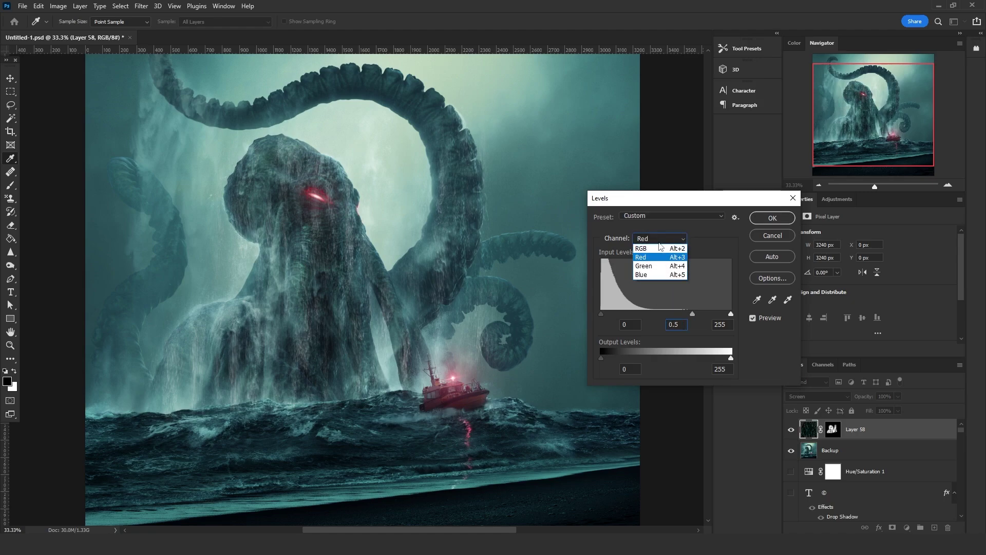
pyautogui.click(659, 277)
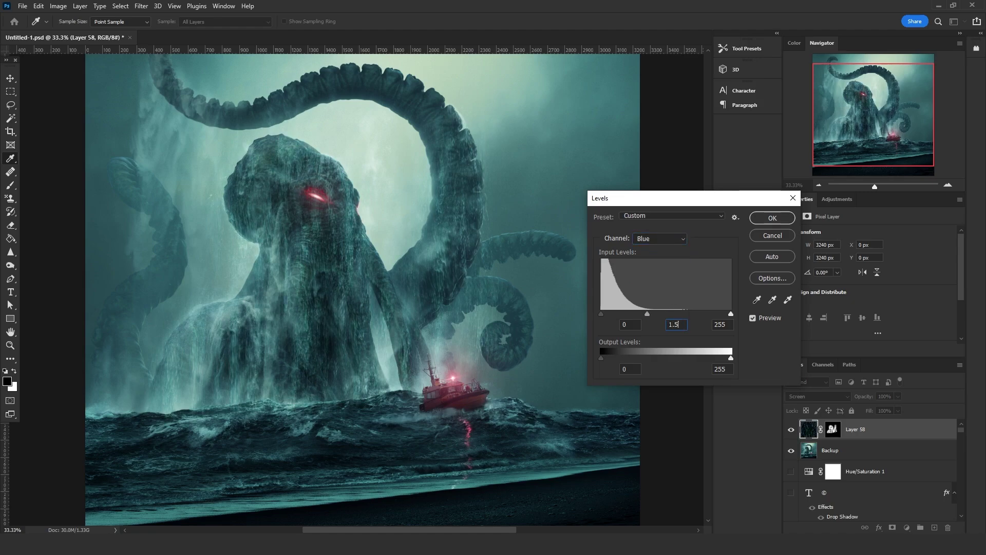
pyautogui.write('1.2')
pyautogui.press('BackSpace')
pyautogui.write('1')
pyautogui.write('z')
pyautogui.click(770, 219)
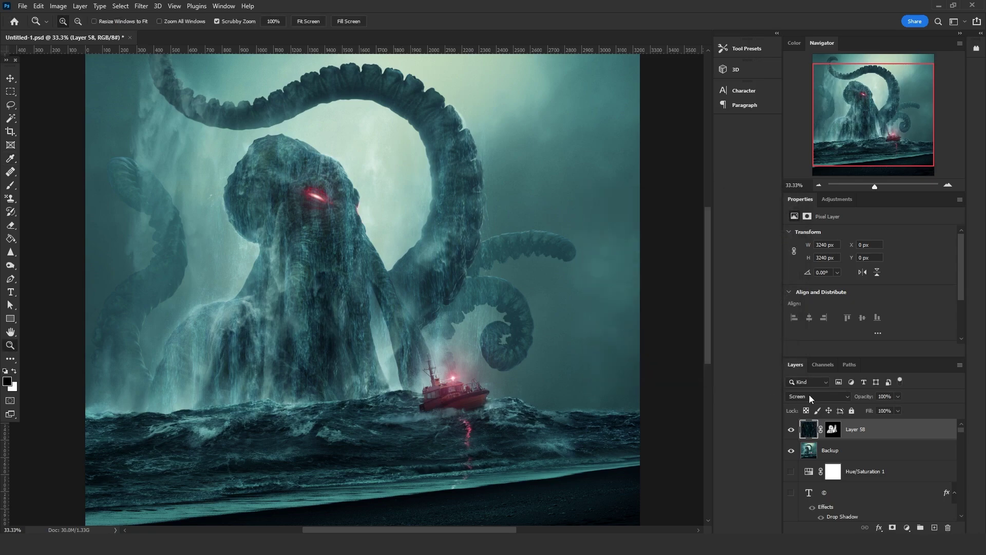
# - Change the texture layer's blend mode to Linear Dodge (Add) and reduce its saturation to -37 with Hue/Saturation
pyautogui.click(808, 395)
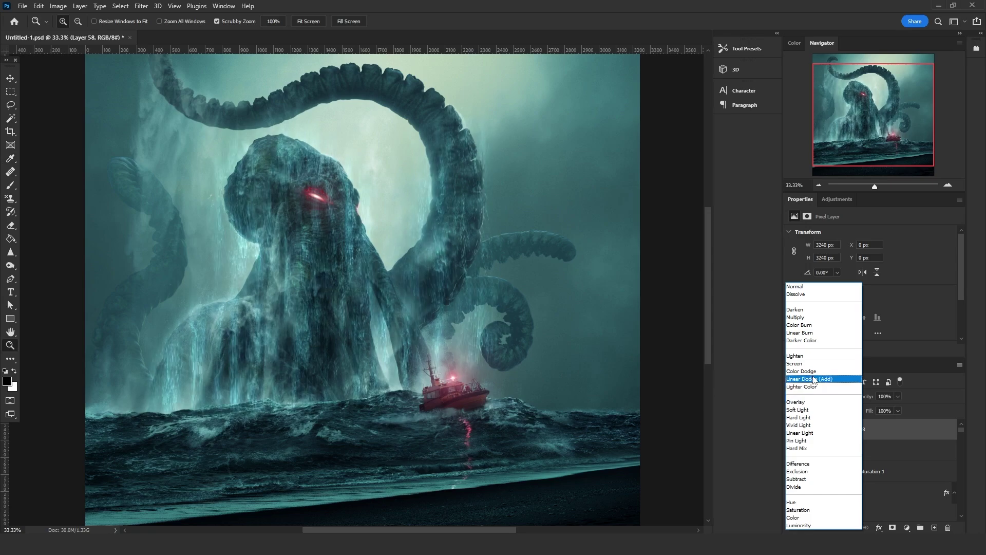
pyautogui.click(814, 379)
pyautogui.hotkey('ctrl', 'u')
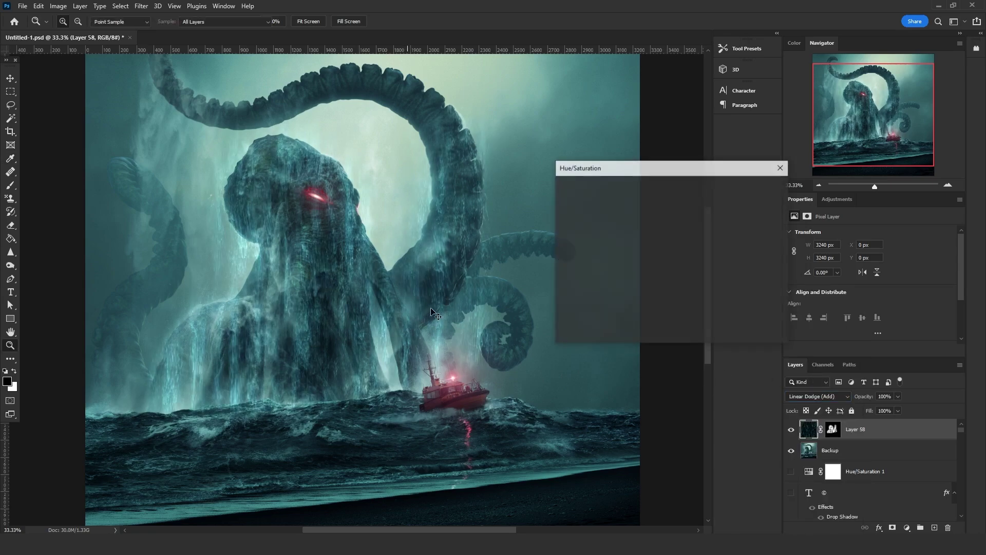
pyautogui.moveTo(648, 262); pyautogui.dragTo(630, 264)
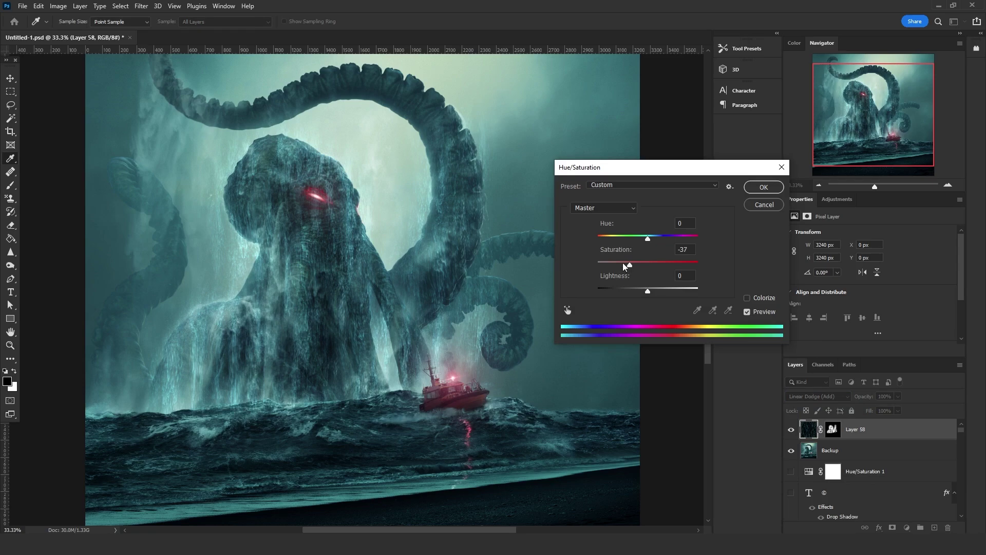
pyautogui.click(763, 188)
pyautogui.press('z')
# - Select the texture layer's mask and brush the texture away from the octopus's glowing eye
pyautogui.press('b')
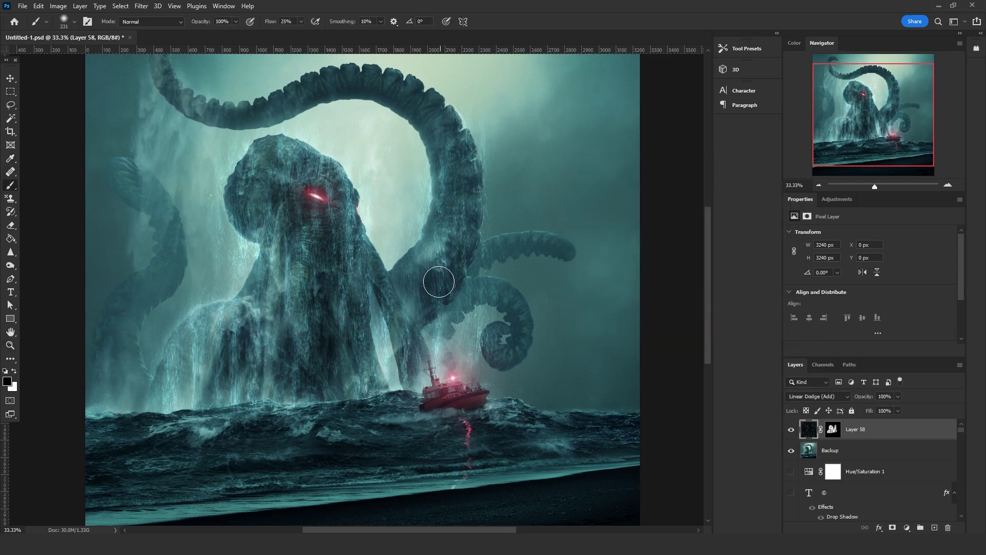
pyautogui.click(831, 431)
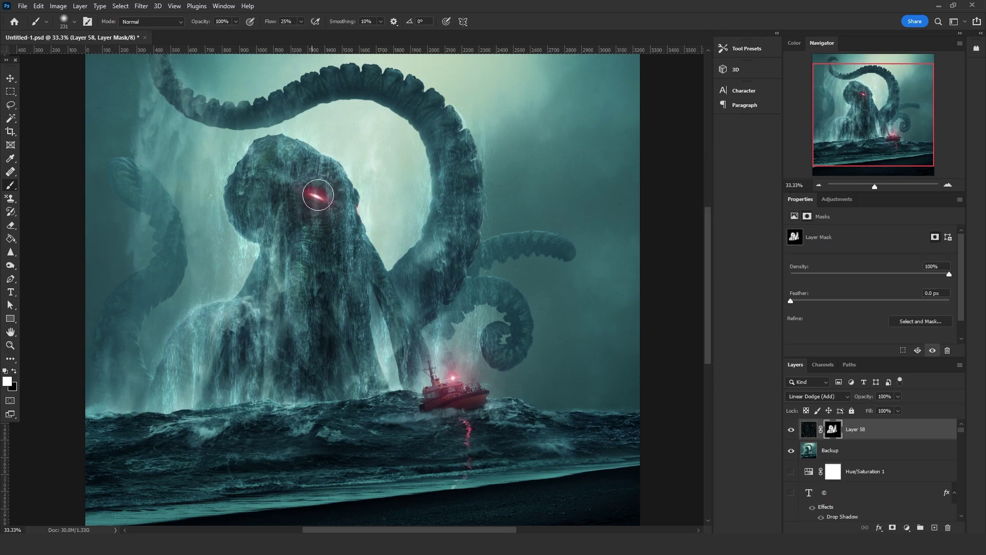
pyautogui.scroll(-4, 466, 239)
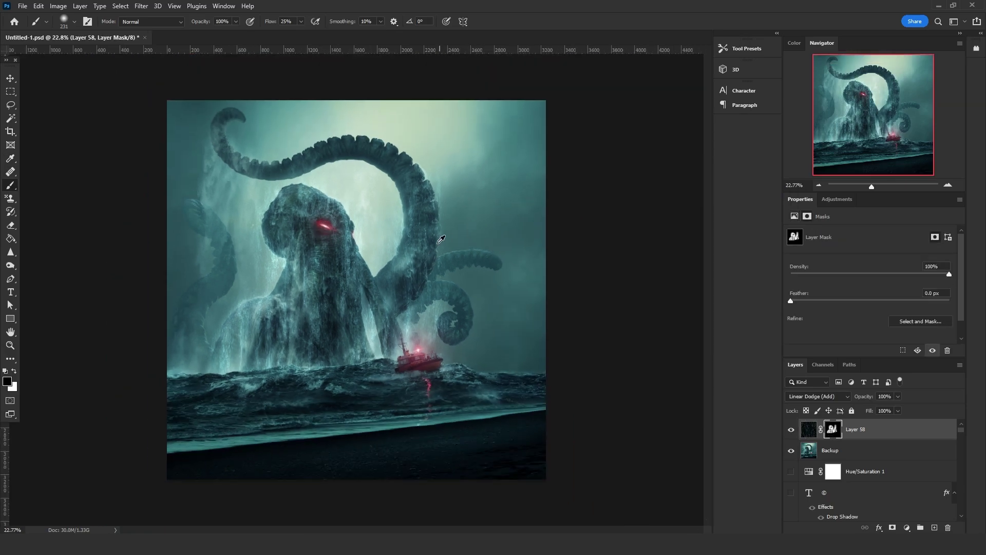
pyautogui.scroll(1, 441, 239)
# - Toggle the texture layer's visibility to compare the composition with and without the waterfall texture
pyautogui.click(788, 430)
pyautogui.click(788, 430)
pyautogui.click(788, 431)
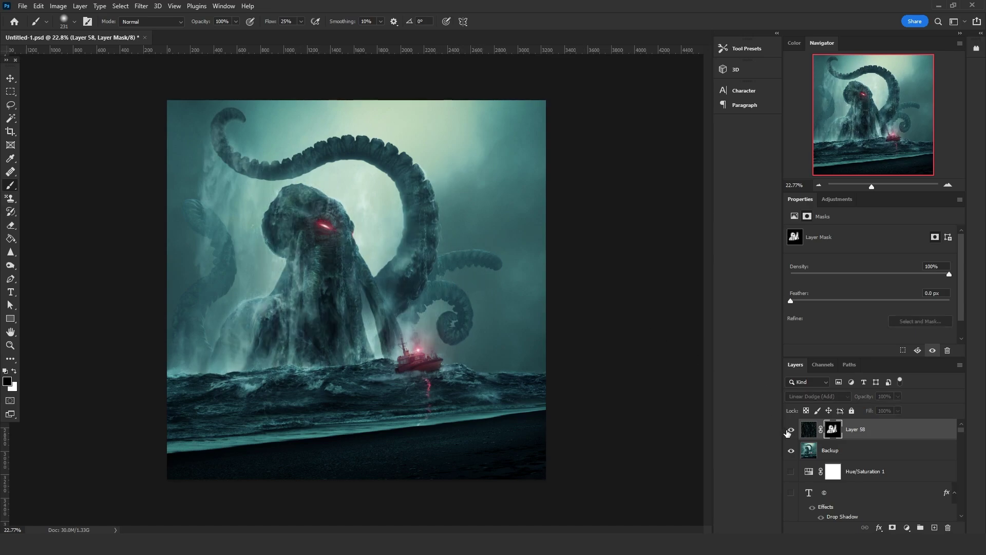
pyautogui.click(788, 432)
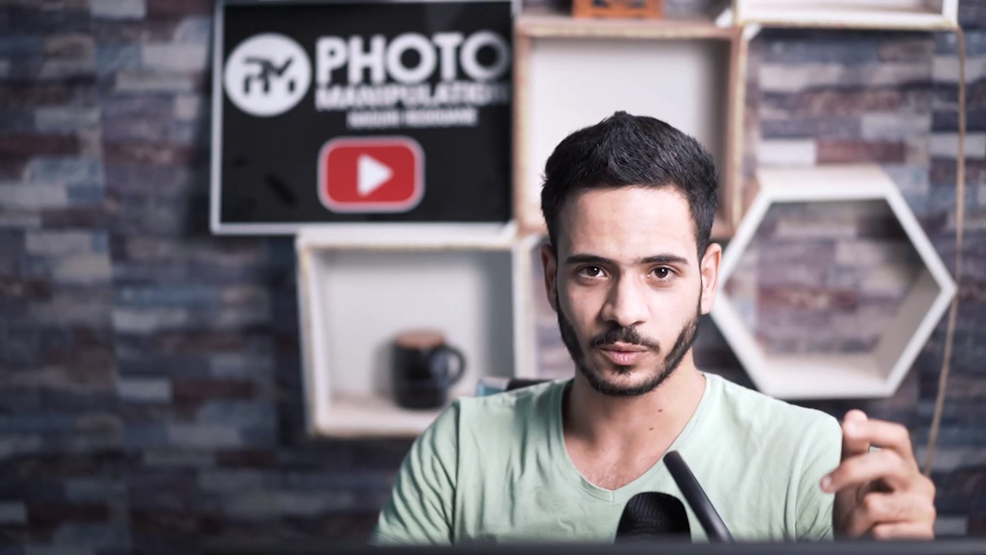